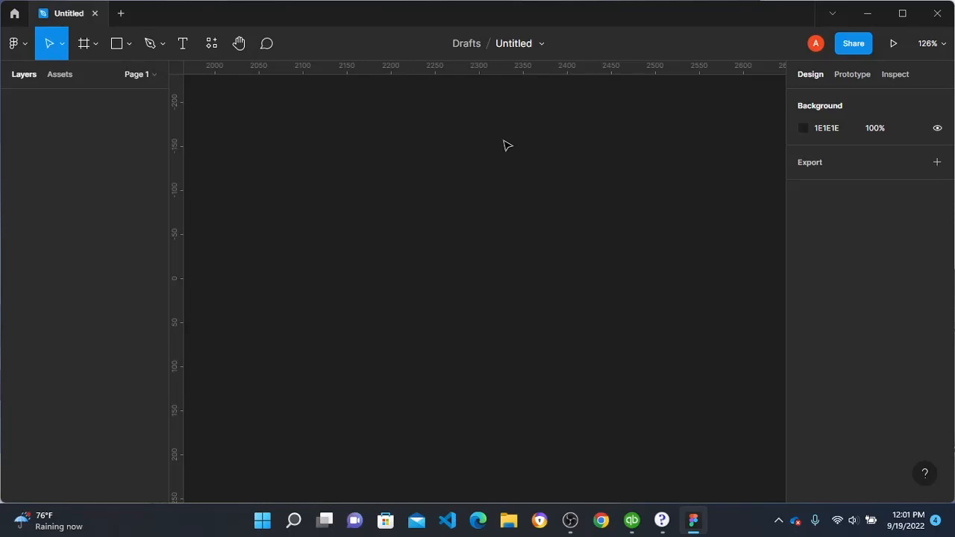
# Step: Create an Android Large frame (360 × 800) and add a layout grid to it using the Columns type
pyautogui.click(85, 45)
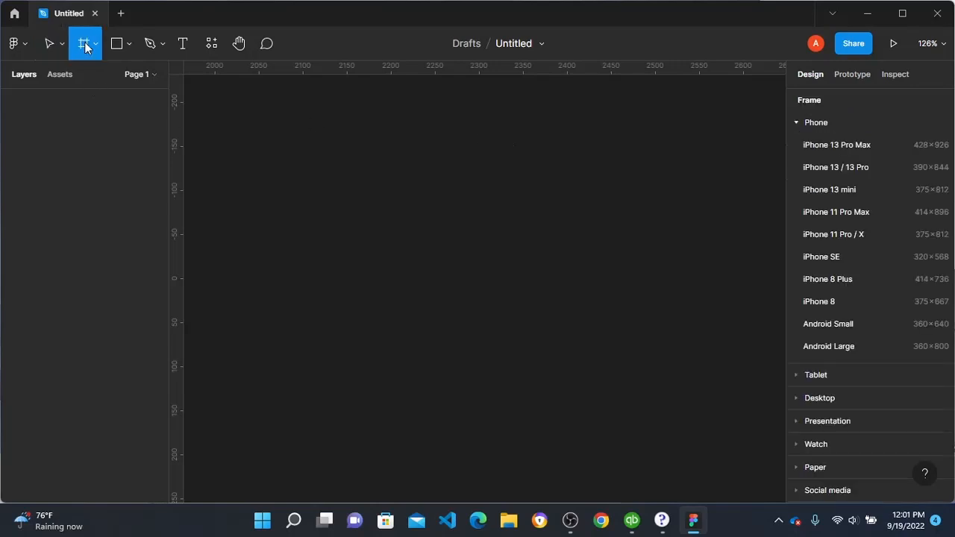
pyautogui.click(833, 348)
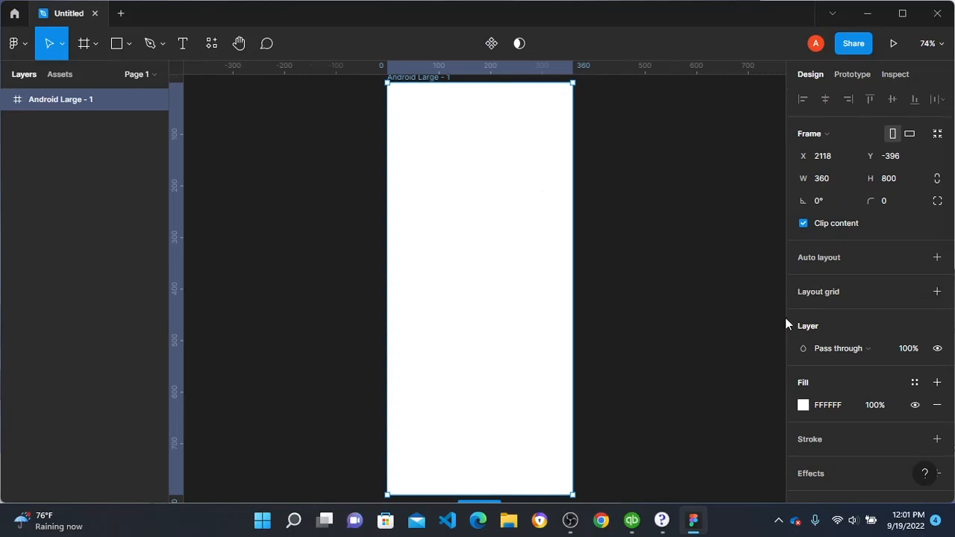
pyautogui.click(938, 292)
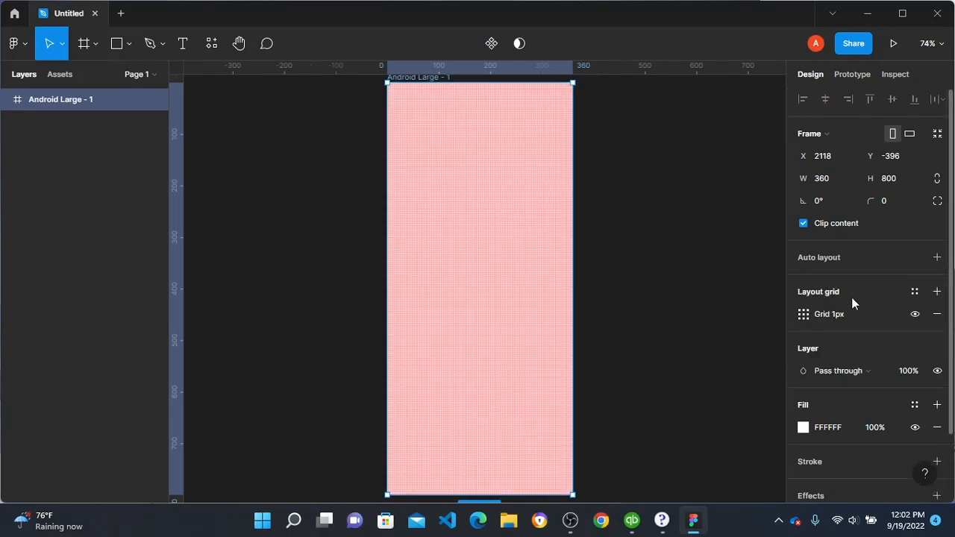
pyautogui.click(810, 319)
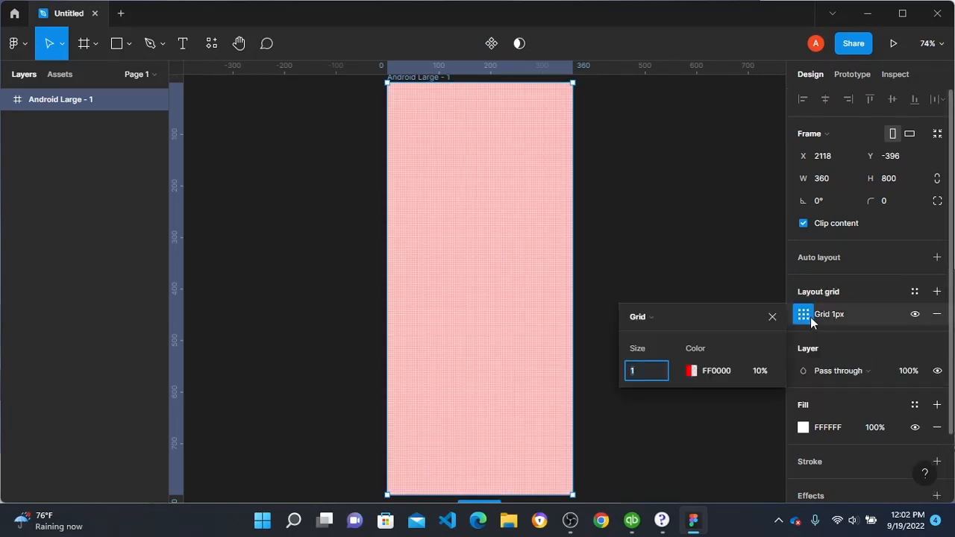
pyautogui.click(656, 322)
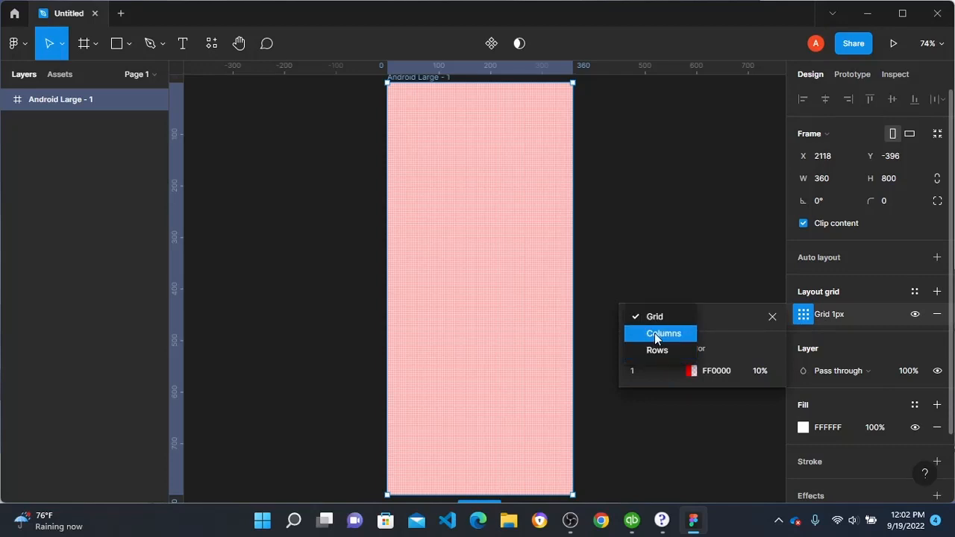
pyautogui.click(654, 333)
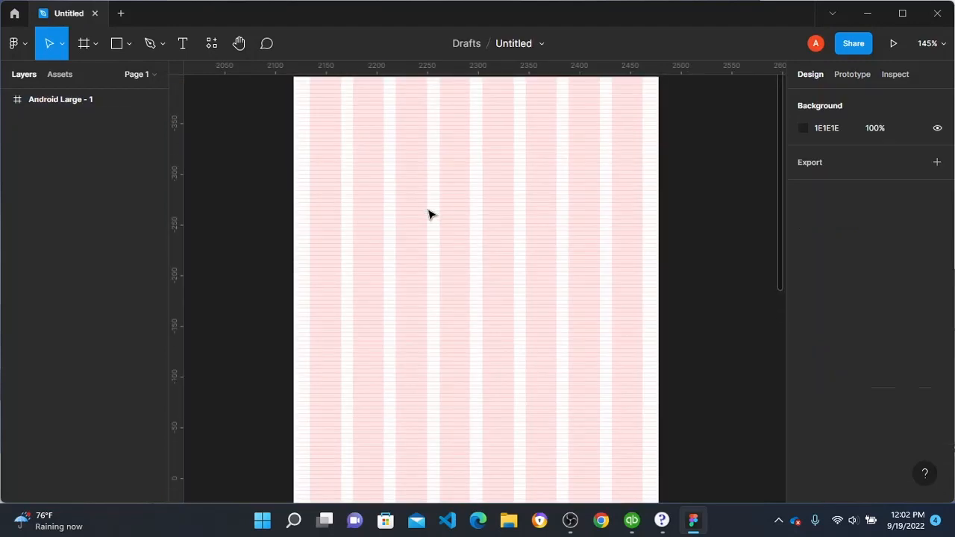
# Step: Draw a rectangle about 243 × 72 in the upper part of the Android Large - 1 frame
pyautogui.scroll(-3, 429, 212)
pyautogui.scroll(1, 429, 211)
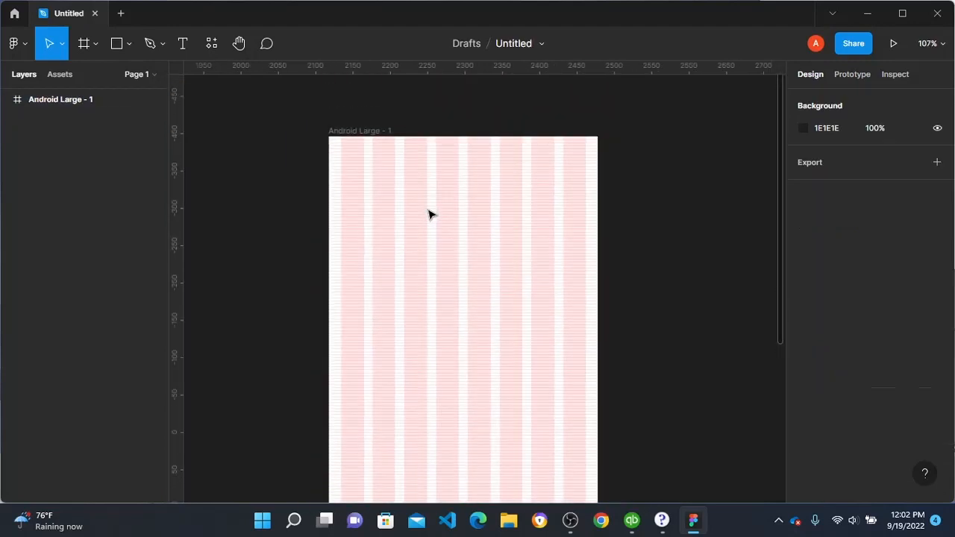
pyautogui.click(429, 215)
pyautogui.scroll(1, 429, 215)
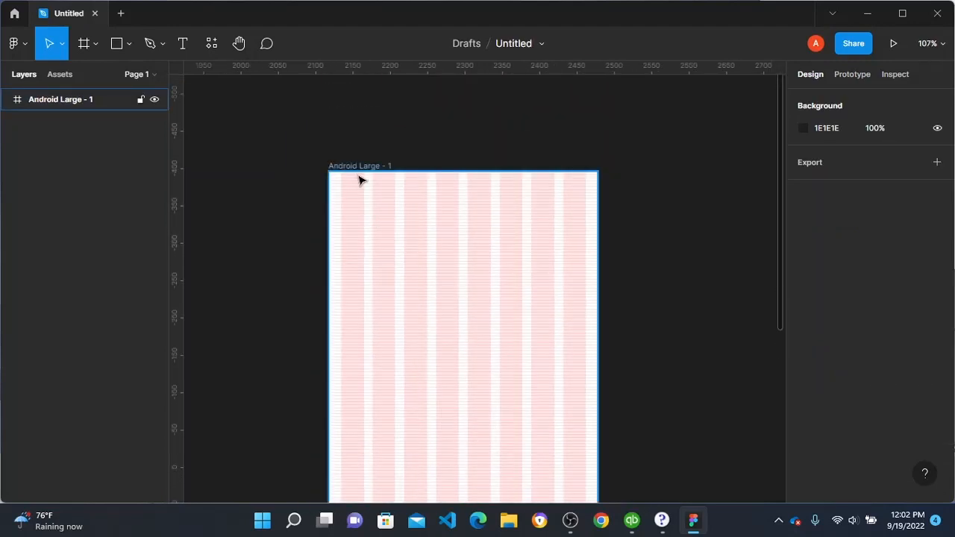
pyautogui.press('r')
pyautogui.scroll(-1, 411, 244)
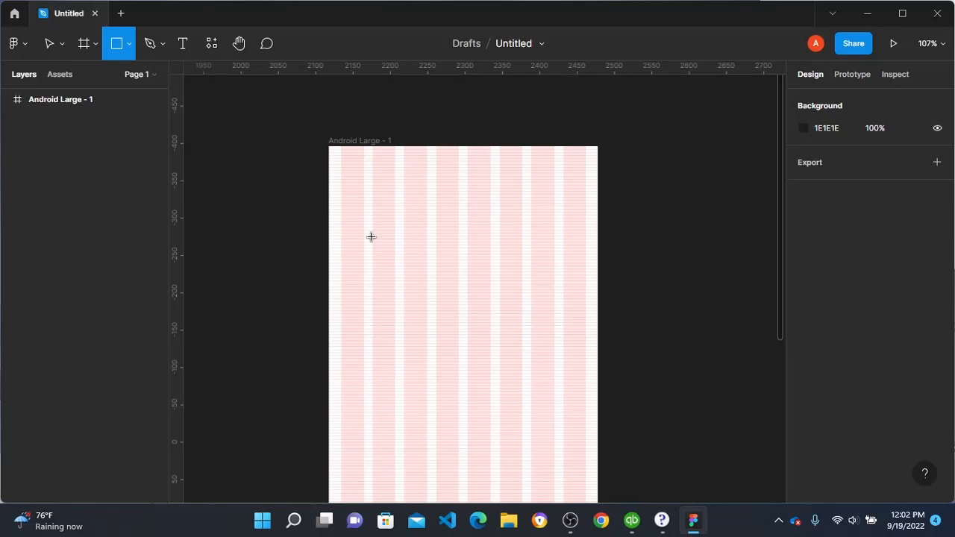
pyautogui.moveTo(372, 236)
pyautogui.mouseDown()
pyautogui.moveTo(518, 266)
pyautogui.moveTo(555, 292)
pyautogui.mouseUp()
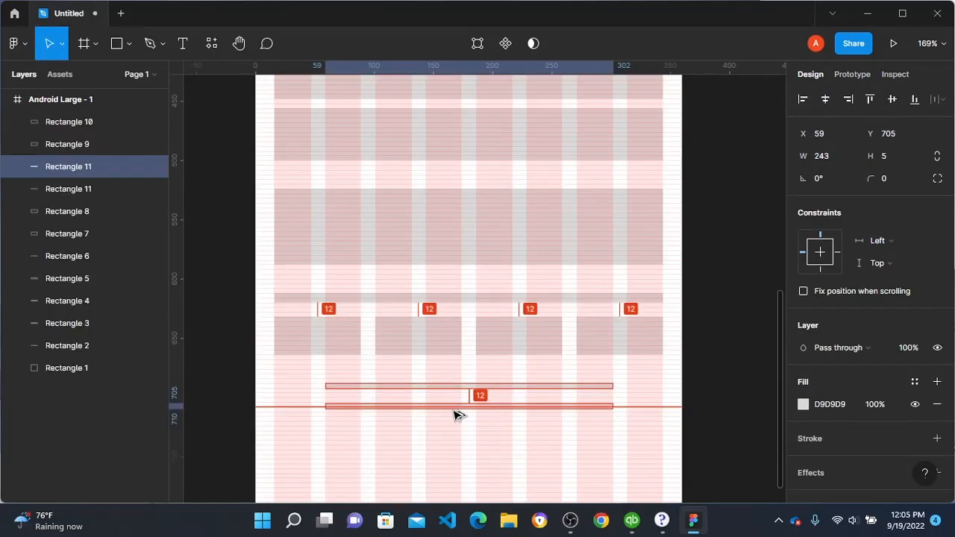
pyautogui.moveTo(454, 413); pyautogui.dragTo(456, 409)
pyautogui.click(694, 395)
# Step: Examine the arrangement of the placeholder rectangles throughout the Android Large - 1 frame
pyautogui.scroll(-3, 543, 393)
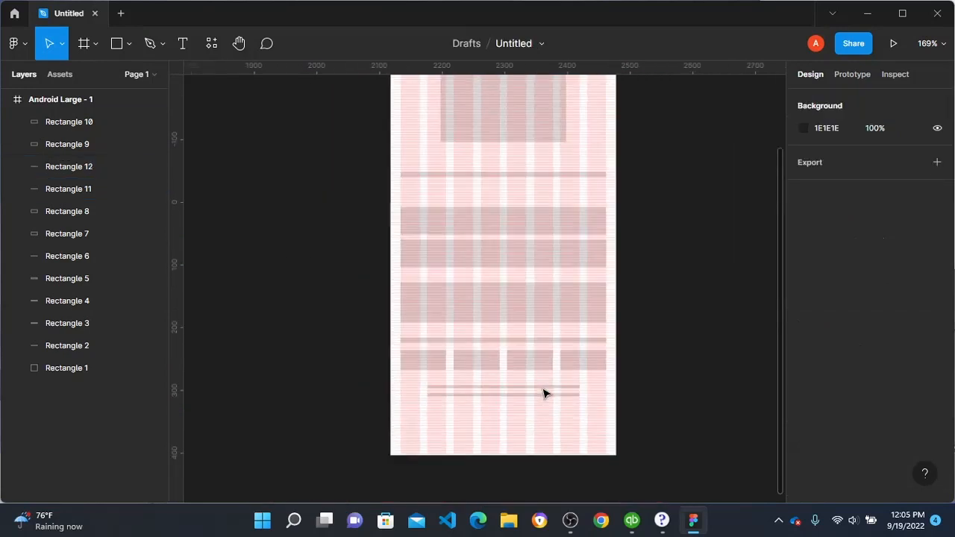
pyautogui.scroll(-1, 543, 391)
pyautogui.scroll(1, 544, 389)
pyautogui.scroll(-1, 656, 307)
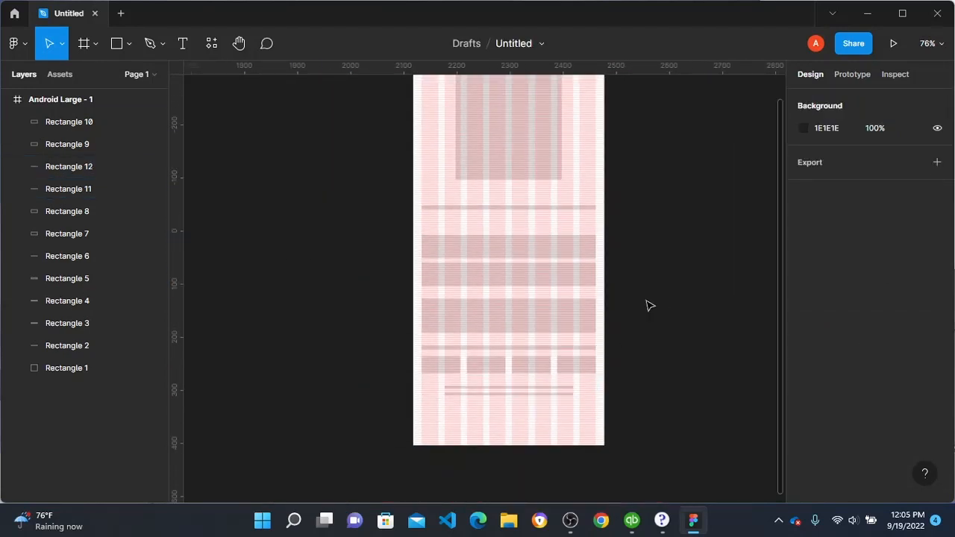
pyautogui.scroll(2, 650, 303)
pyautogui.scroll(-1, 651, 303)
pyautogui.scroll(-3, 503, 229)
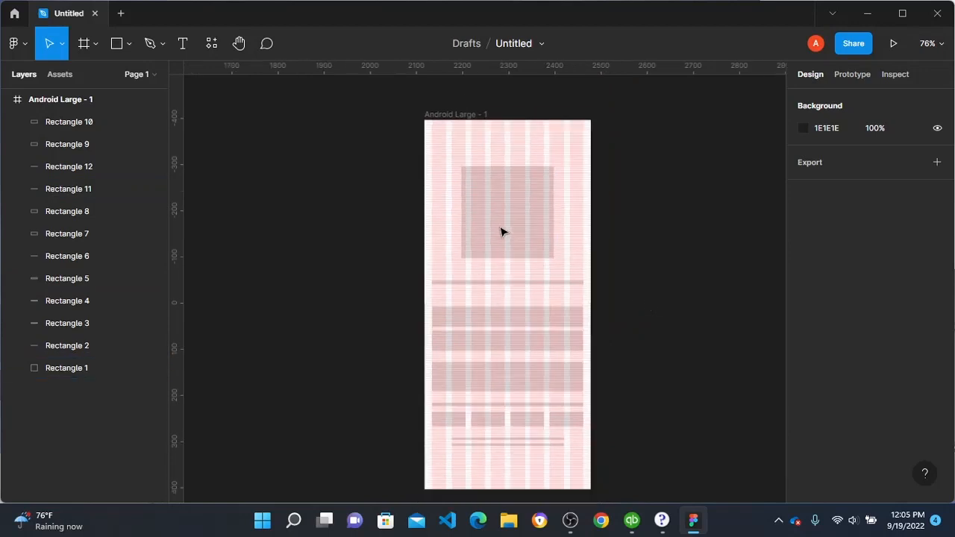
pyautogui.scroll(4, 567, 277)
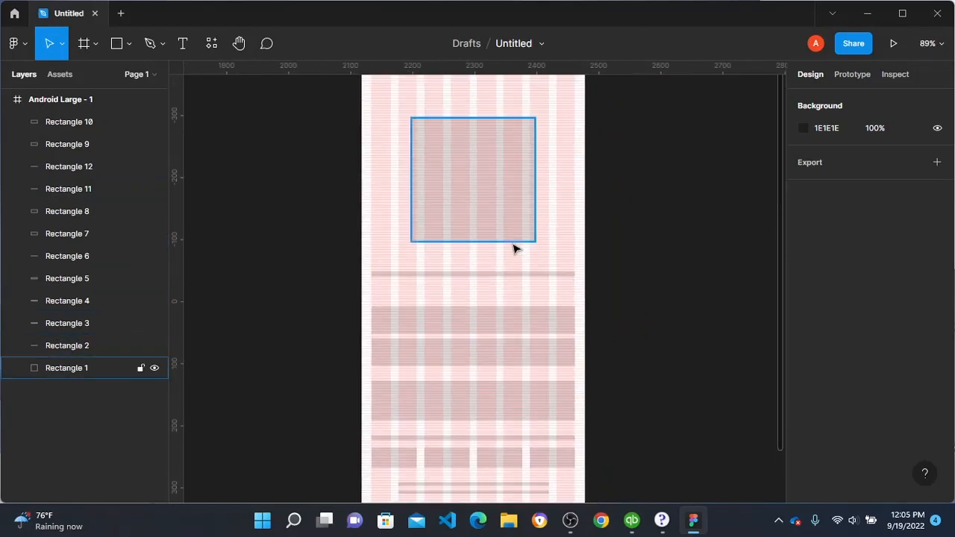
# Step: Duplicate the Android Large - 1 frame with all its rectangles and place the copy to the right of the original
pyautogui.scroll(3, 448, 265)
pyautogui.click(405, 275)
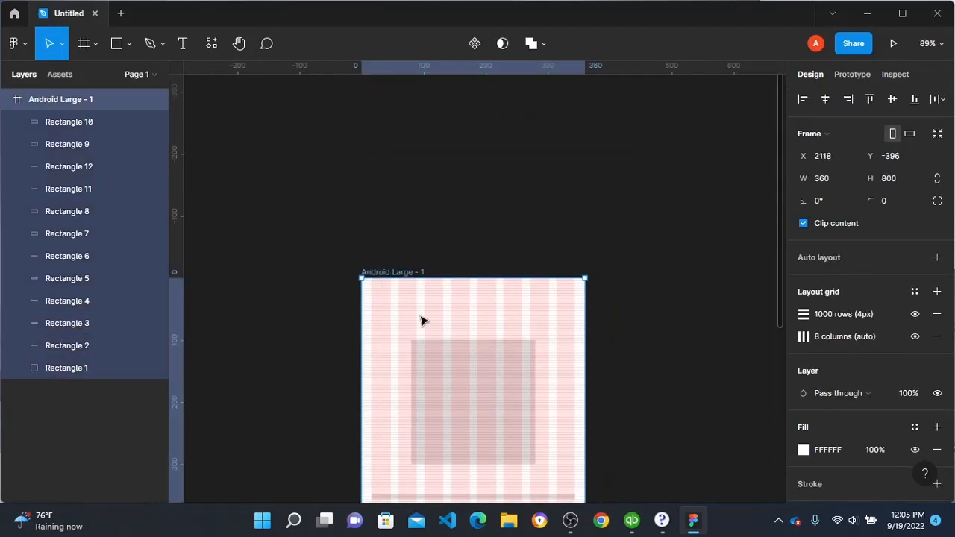
pyautogui.moveTo(420, 317); pyautogui.dragTo(689, 309)
pyautogui.scroll(-3, 689, 311)
pyautogui.hscroll(5, 672, 291)
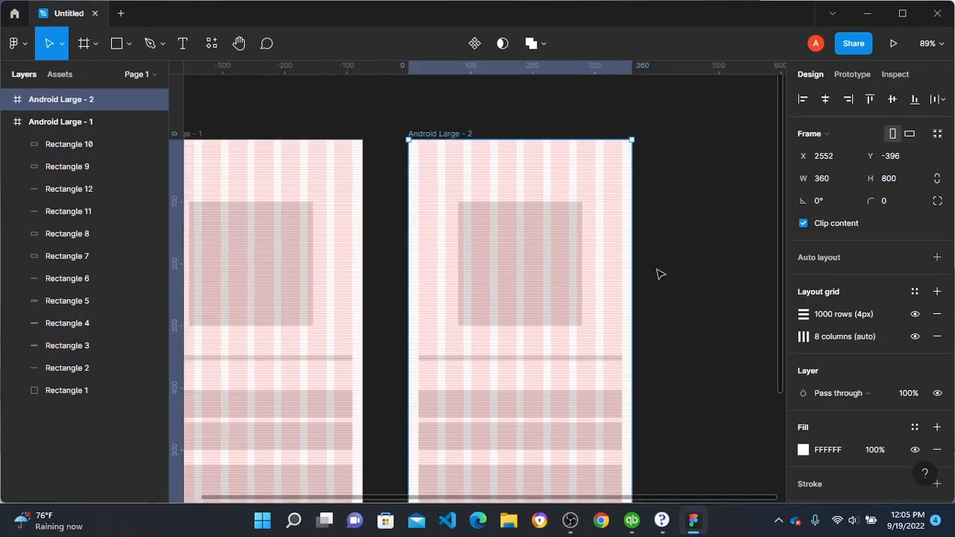
# Step: Run the Iconify plugin and select the existing term "vest" in its icon search
pyautogui.scroll(-2, 575, 258)
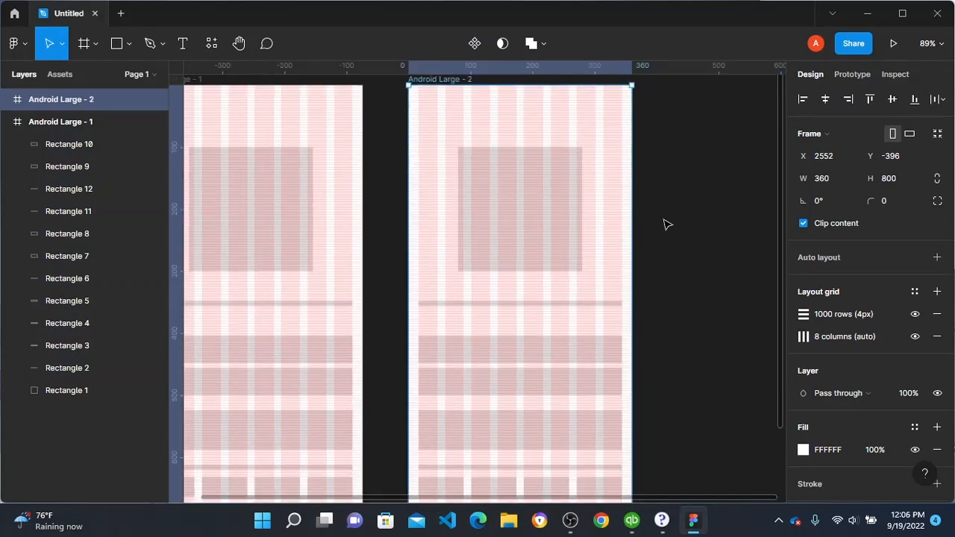
pyautogui.scroll(2, 470, 260)
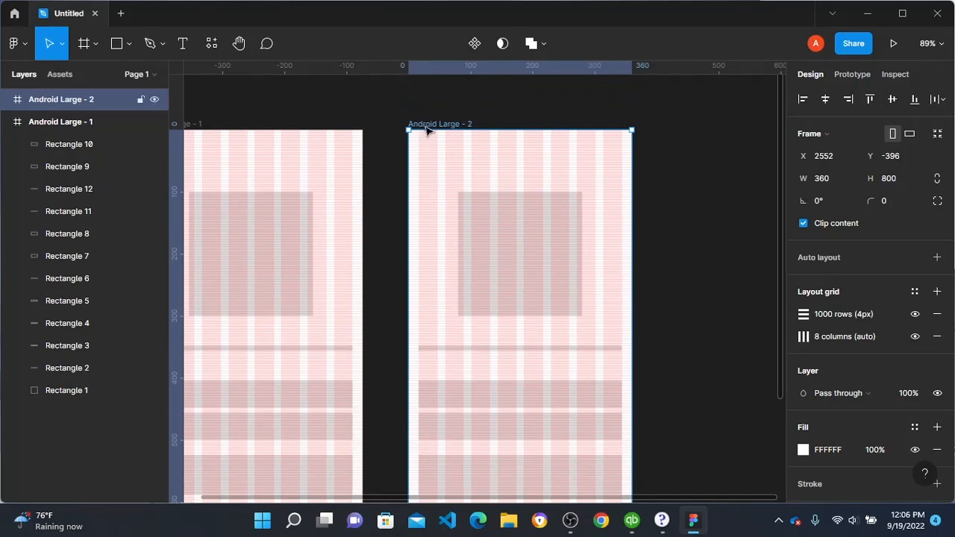
pyautogui.scroll(-1, 738, 227)
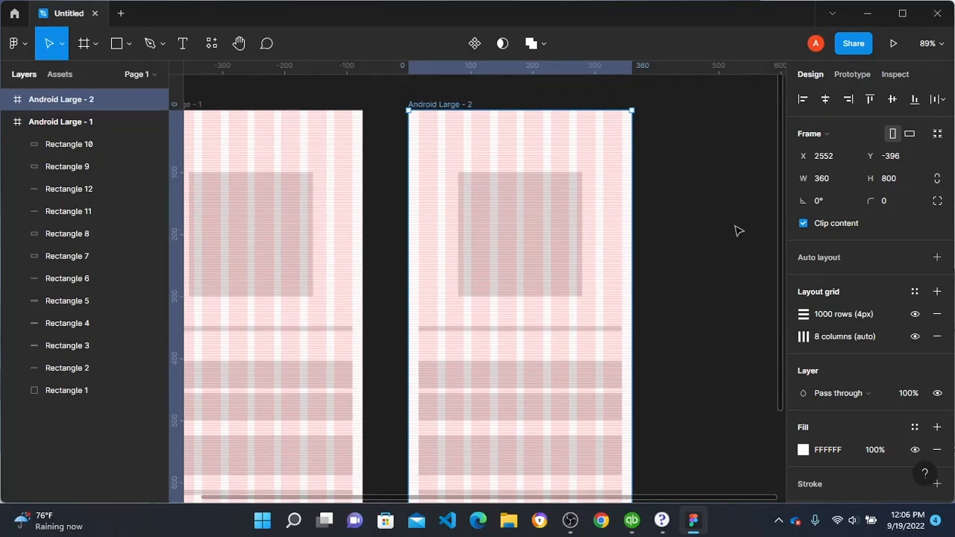
pyautogui.rightClick(738, 231)
pyautogui.moveTo(780, 345)
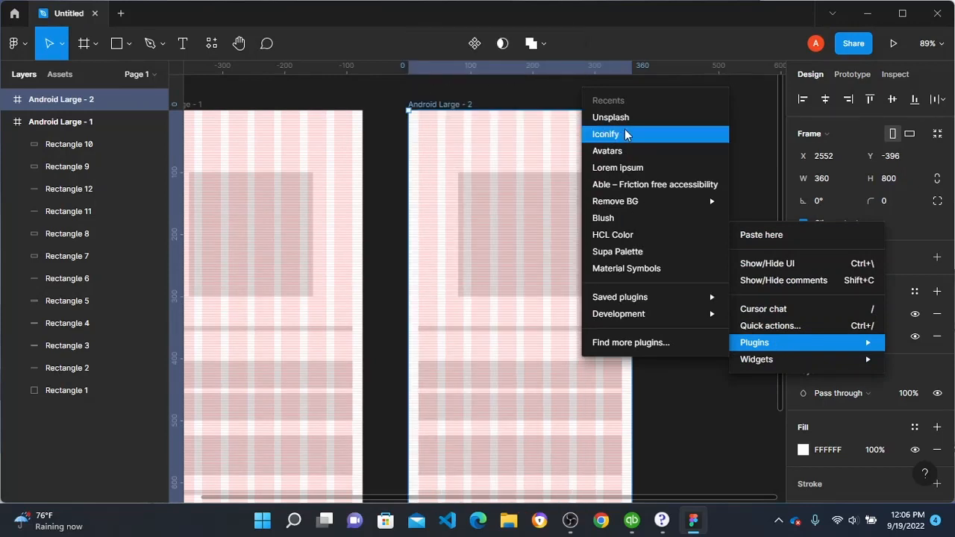
pyautogui.click(626, 134)
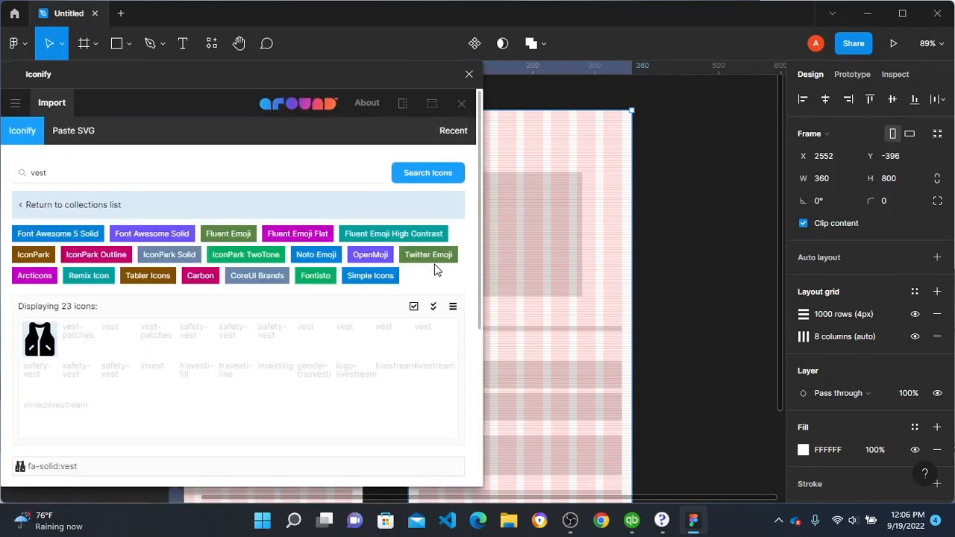
pyautogui.click(90, 173)
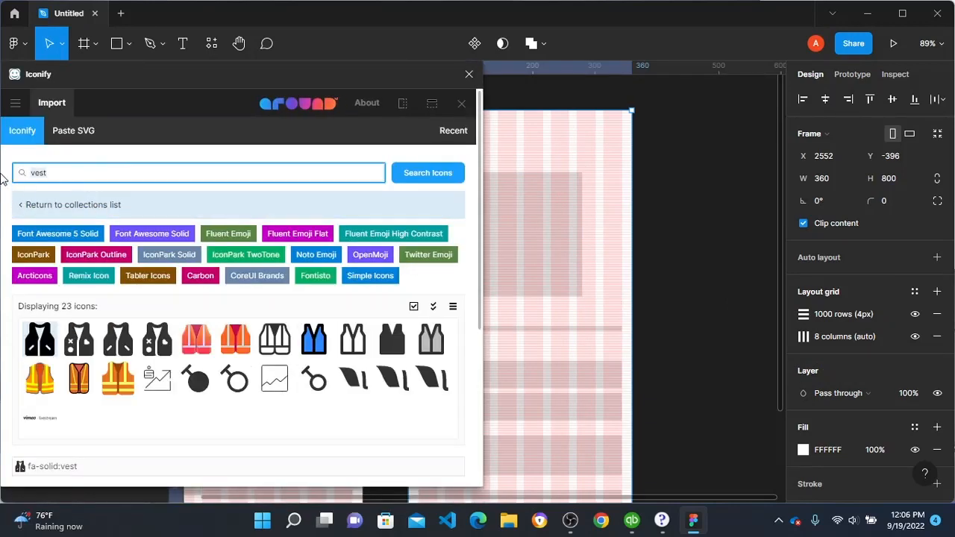
pyautogui.moveTo(1, 174); pyautogui.dragTo(107, 157)
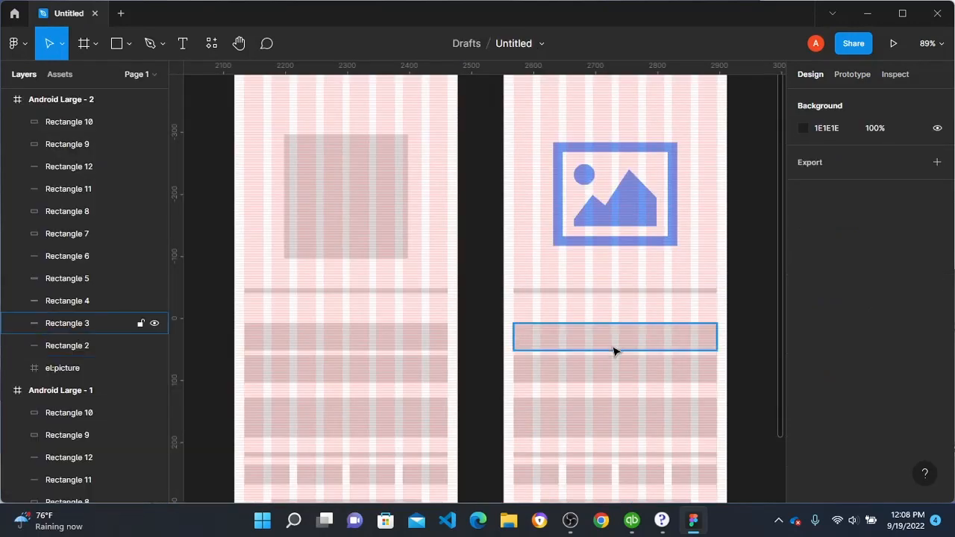
# Step: Add the text "GlobalBiz" and place it below the picture icon in the Android Large - 2 frame
pyautogui.press('t')
pyautogui.click(556, 295)
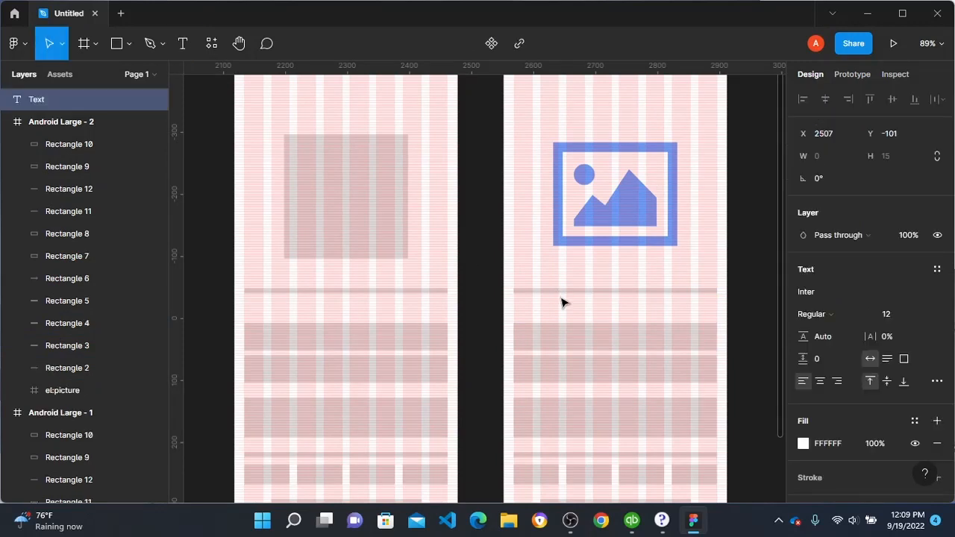
pyautogui.write('GlobalB')
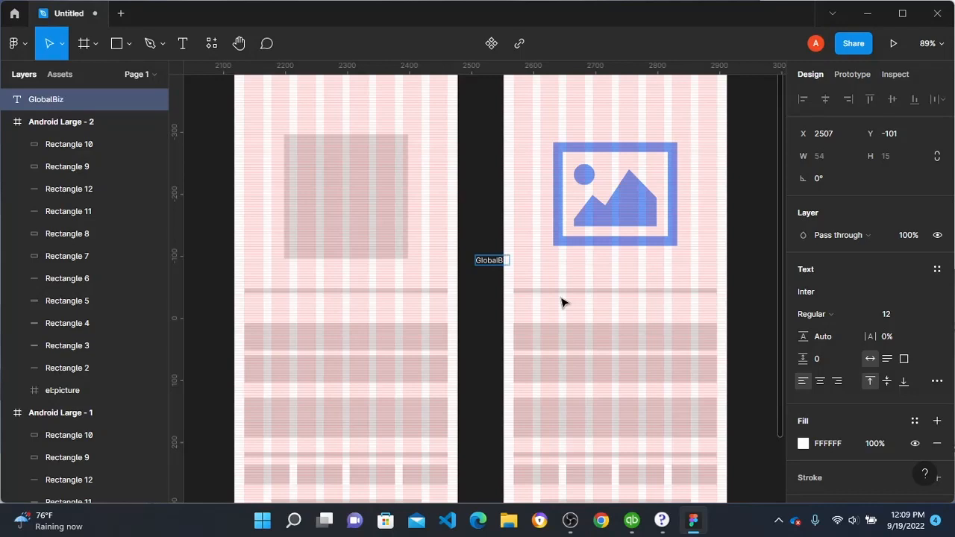
pyautogui.write('iz')
pyautogui.press('Escape')
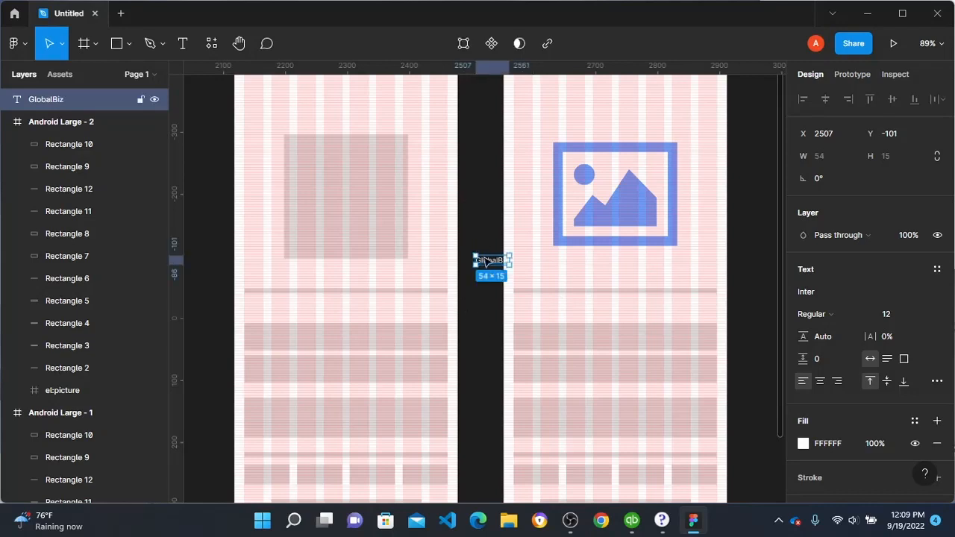
pyautogui.moveTo(487, 263); pyautogui.dragTo(613, 288)
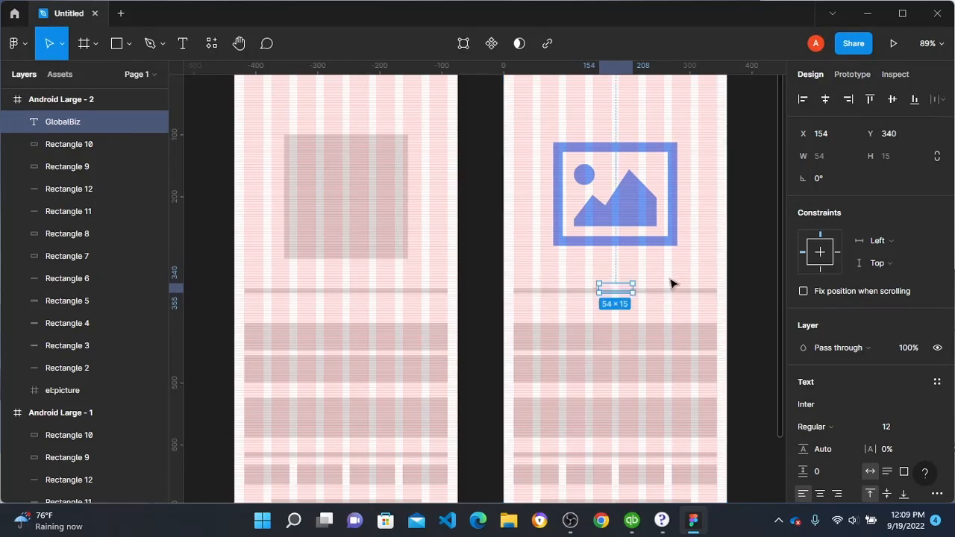
# Step: Set the GlobalBiz text's font size to 32 and reposition it below the picture icon
pyautogui.click(920, 427)
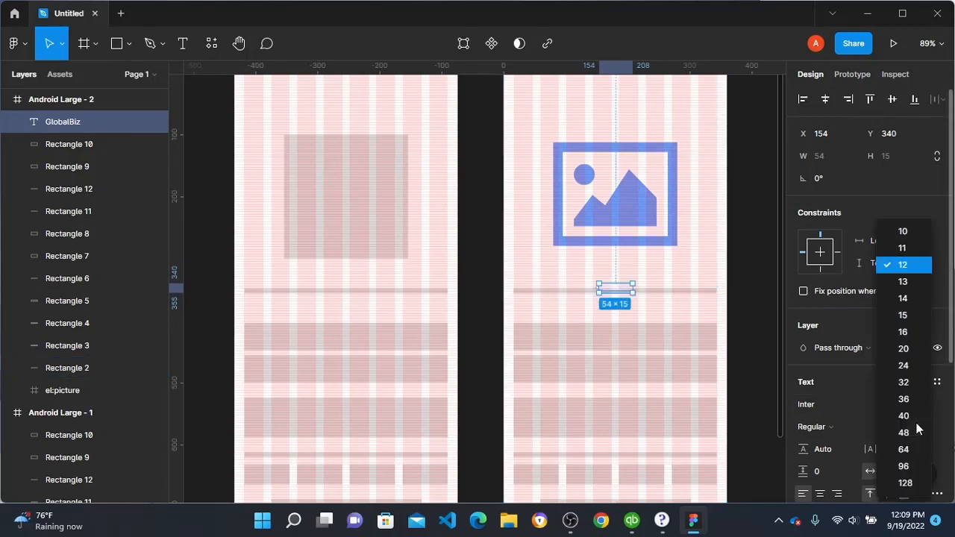
pyautogui.click(917, 382)
pyautogui.moveTo(651, 303); pyautogui.dragTo(633, 294)
# Step: Change the GlobalBiz text's fill to the near-black colour 080707
pyautogui.scroll(-3, 913, 413)
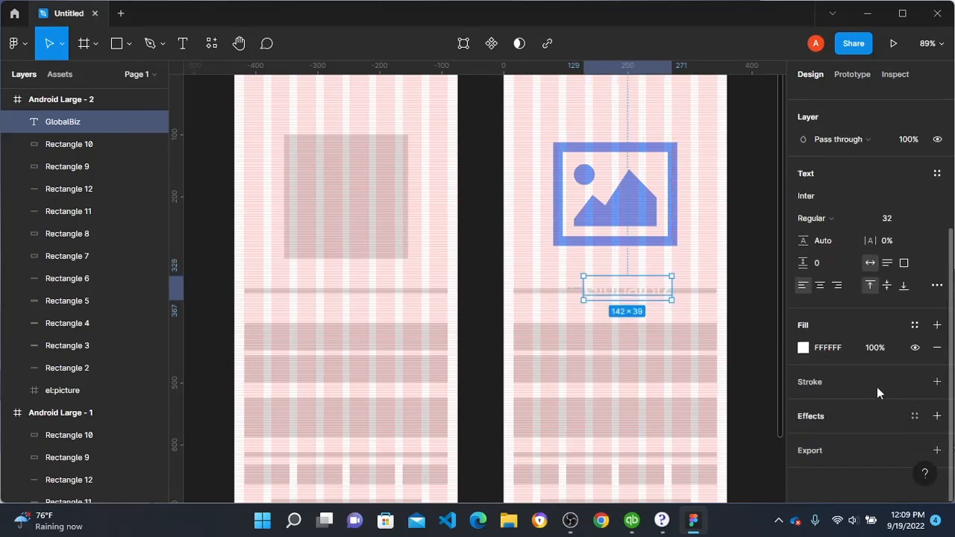
pyautogui.click(804, 349)
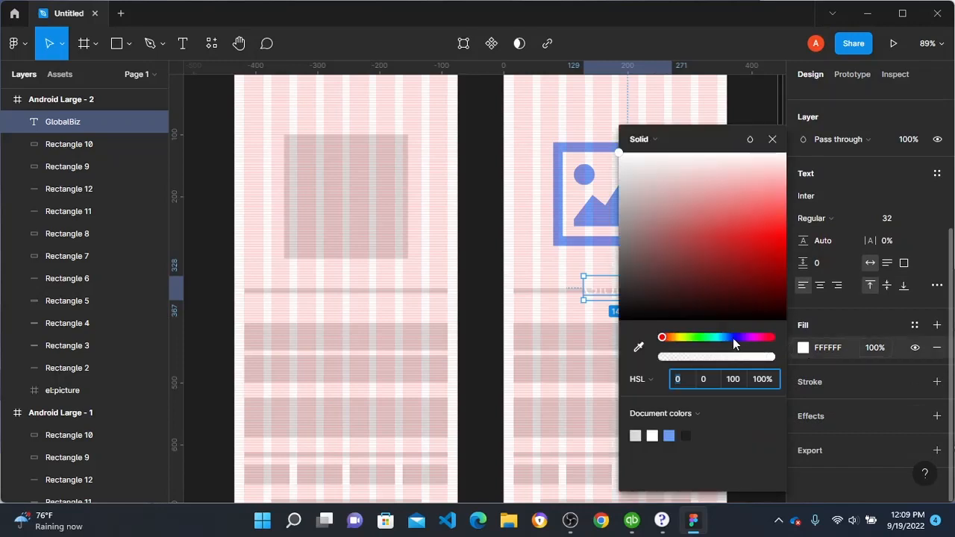
pyautogui.click(686, 436)
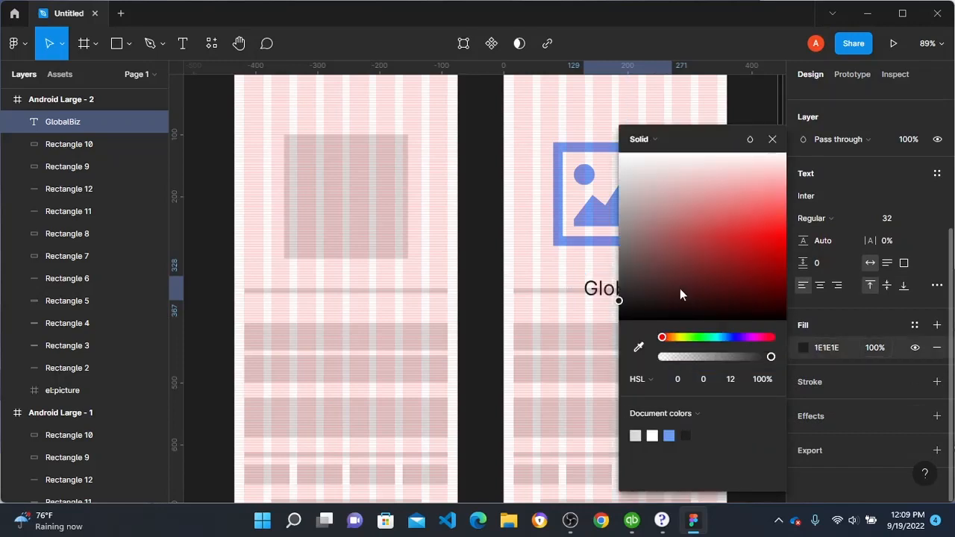
pyautogui.click(646, 289)
pyautogui.moveTo(638, 303); pyautogui.dragTo(624, 321)
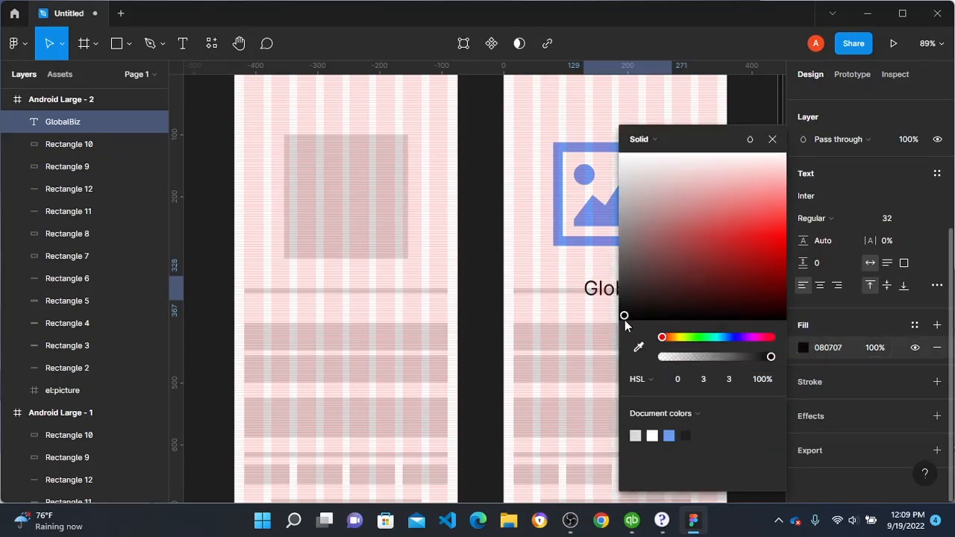
pyautogui.click(470, 248)
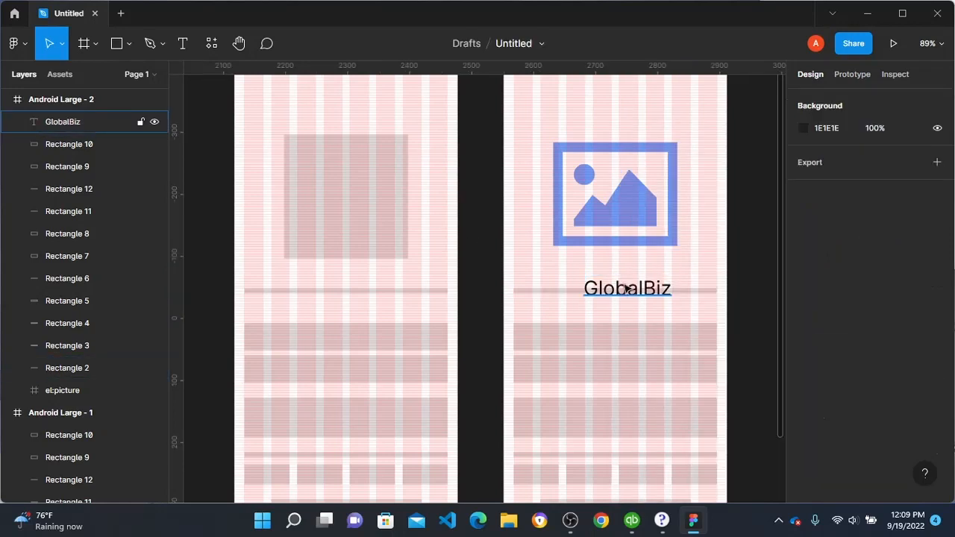
# Step: Centre the GlobalBiz text horizontally in the frame, at about X 110, Y 344
pyautogui.click(608, 291)
pyautogui.moveTo(608, 291)
pyautogui.mouseDown()
pyautogui.moveTo(599, 291)
pyautogui.moveTo(603, 307)
pyautogui.mouseUp()
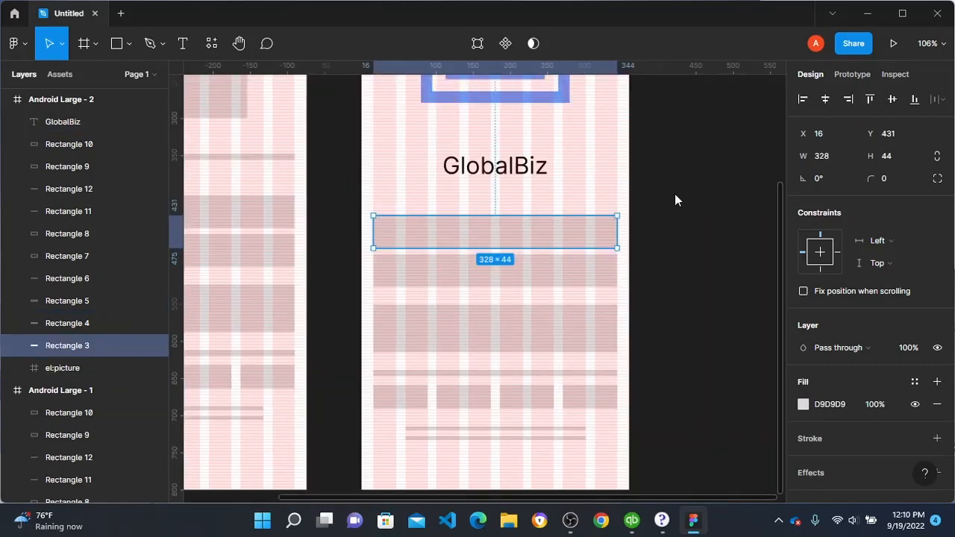
# Step: Open the Iconify plugin and search its icon collections for "pro"
pyautogui.rightClick(675, 194)
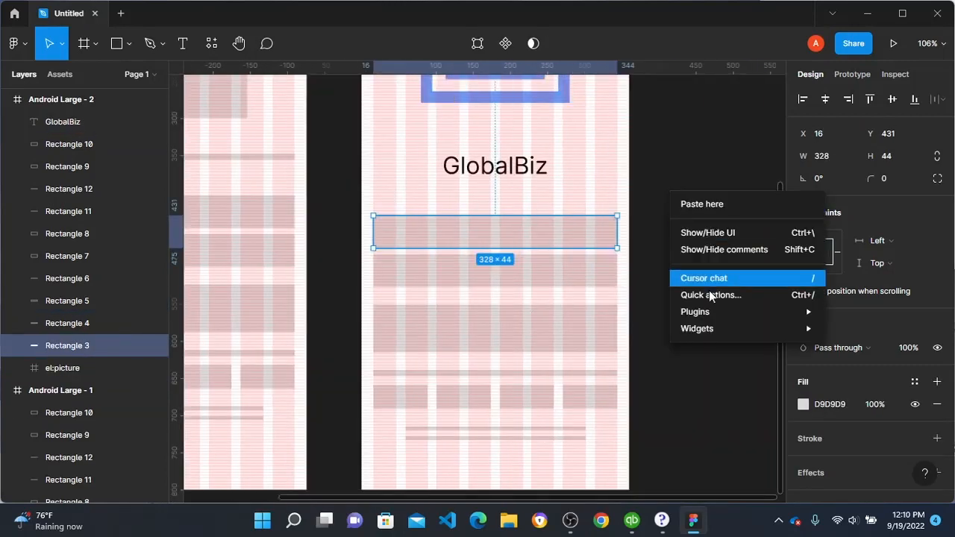
pyautogui.moveTo(716, 312)
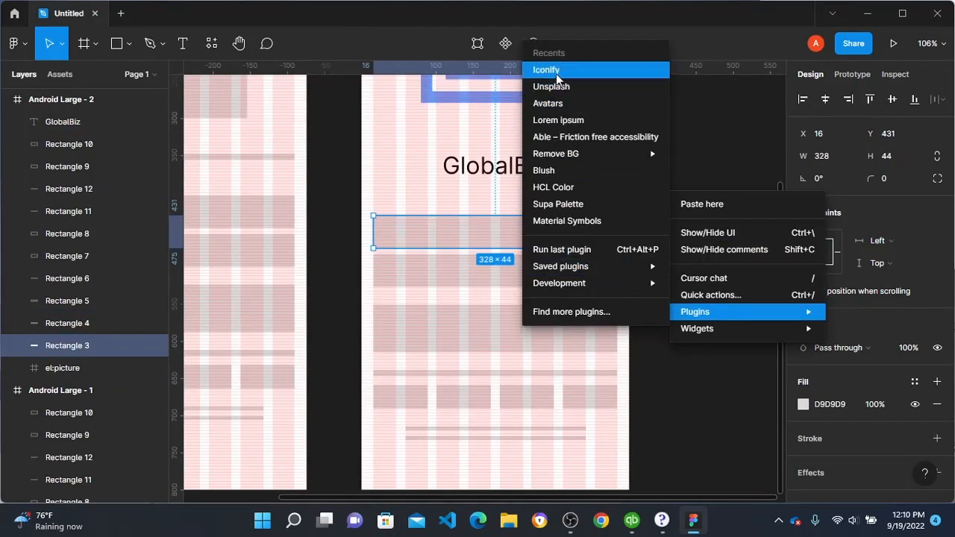
pyautogui.click(556, 71)
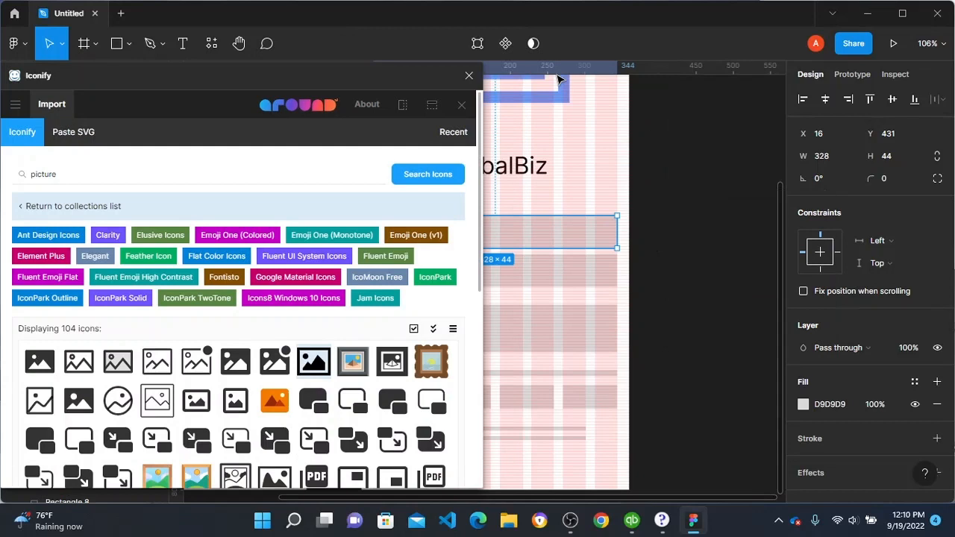
pyautogui.doubleClick(100, 180)
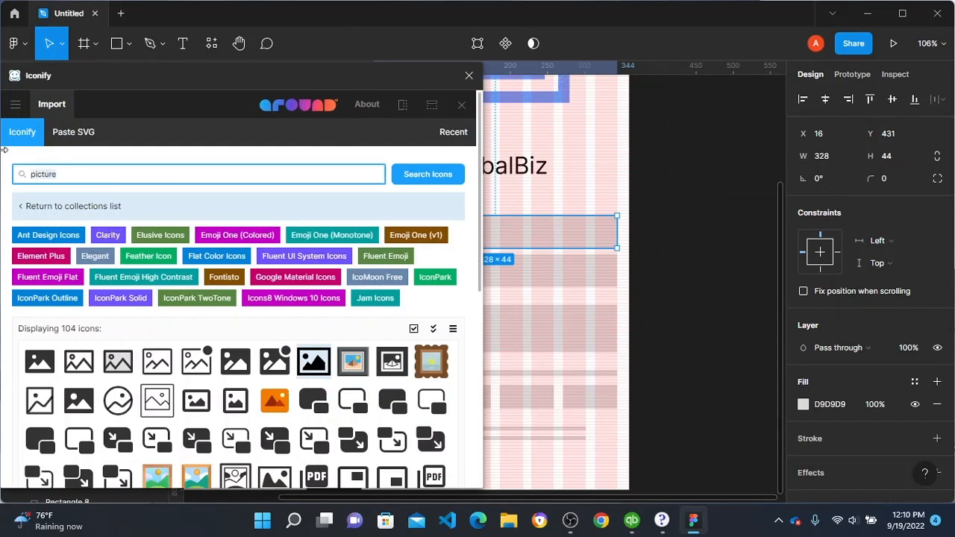
pyautogui.write('profile')
pyautogui.press('Return')
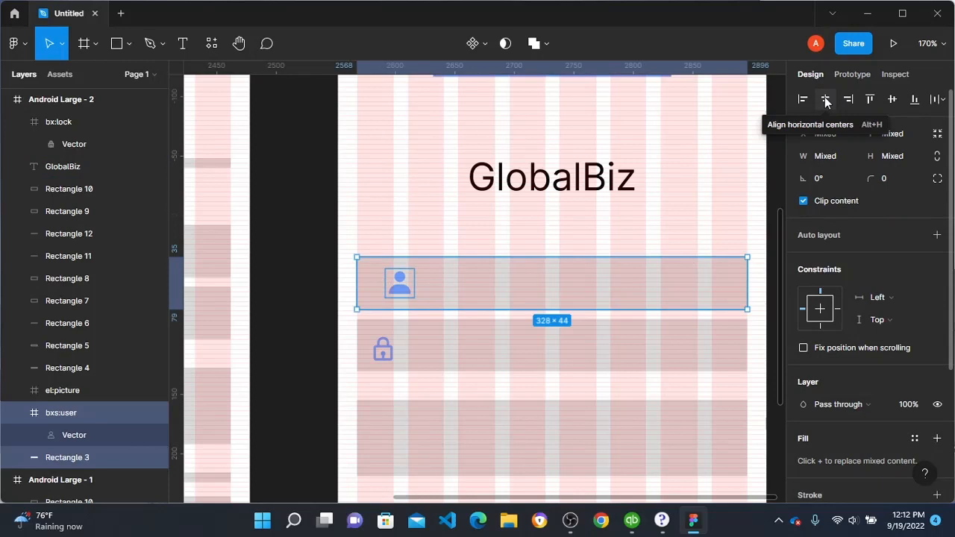
# Step: Vertically centre the user and lock icons in their field rectangles, with the lock icon directly below the user icon
pyautogui.click(888, 101)
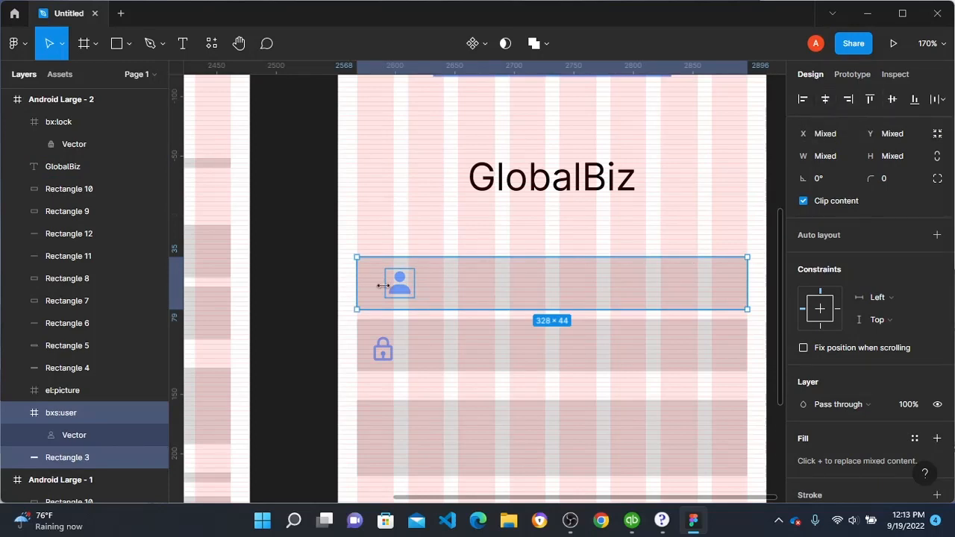
pyautogui.click(390, 358)
pyautogui.moveTo(388, 358); pyautogui.dragTo(404, 359)
pyautogui.keyDown('shift'); pyautogui.click(365, 341); pyautogui.keyUp('shift')
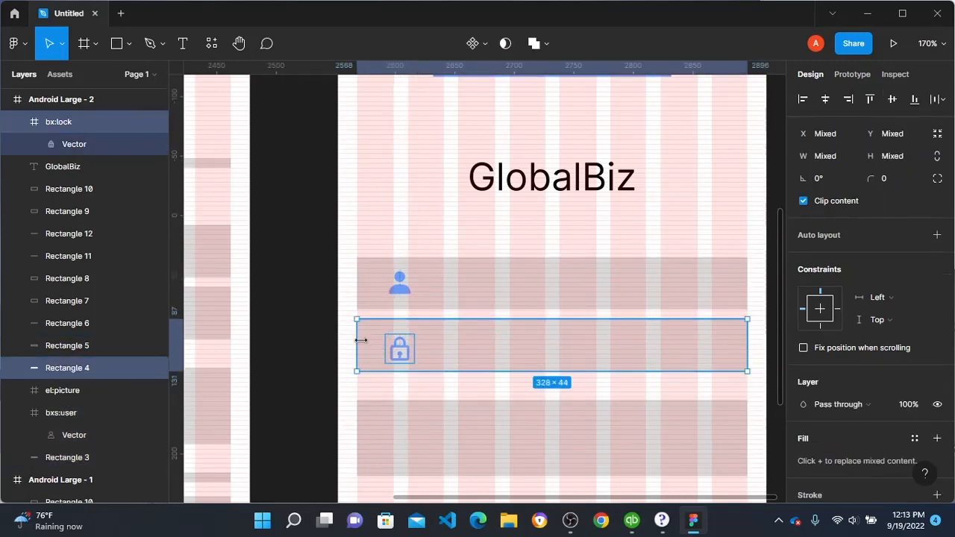
pyautogui.click(898, 97)
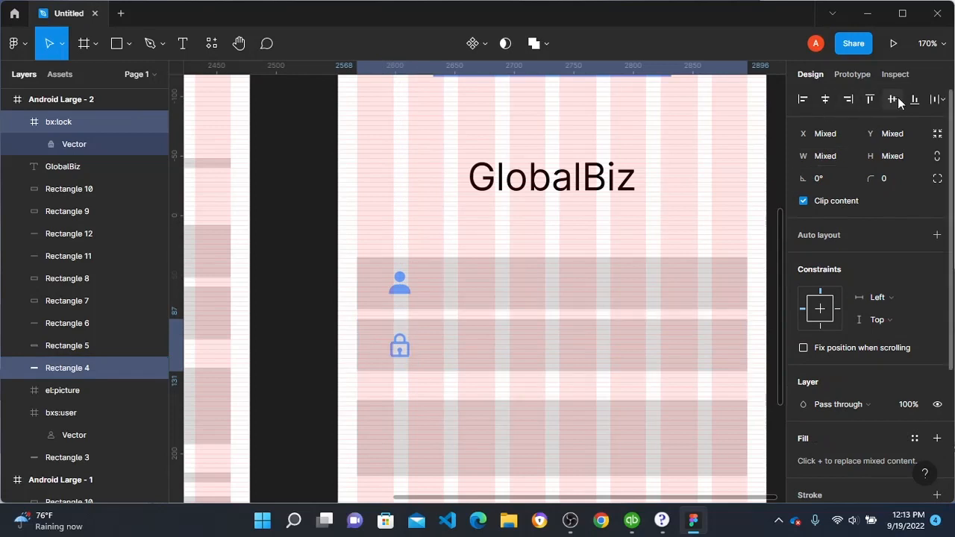
pyautogui.click(311, 264)
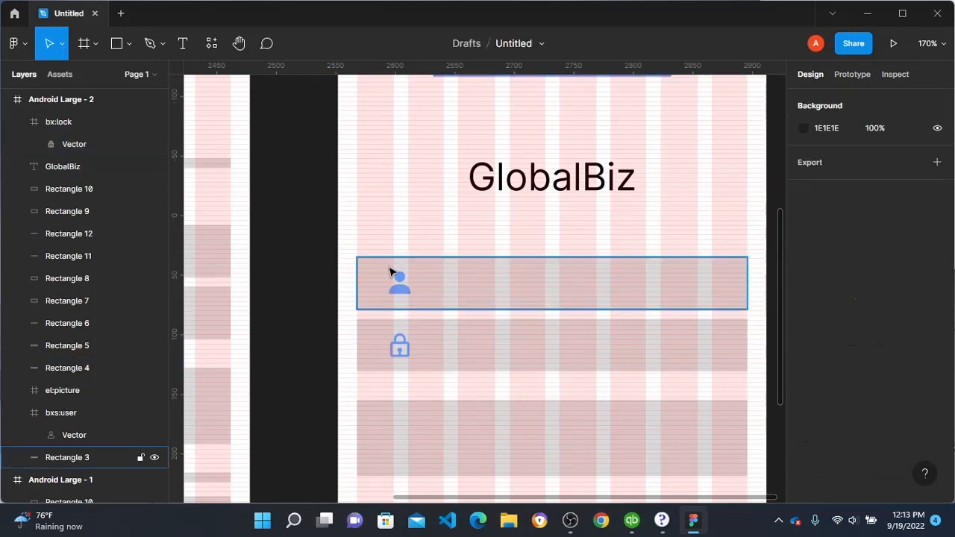
# Step: Add the text "User Name" beside the user icon's field rectangle, starting outside the Android Large - 2 frame
pyautogui.hscroll(2, 381, 273)
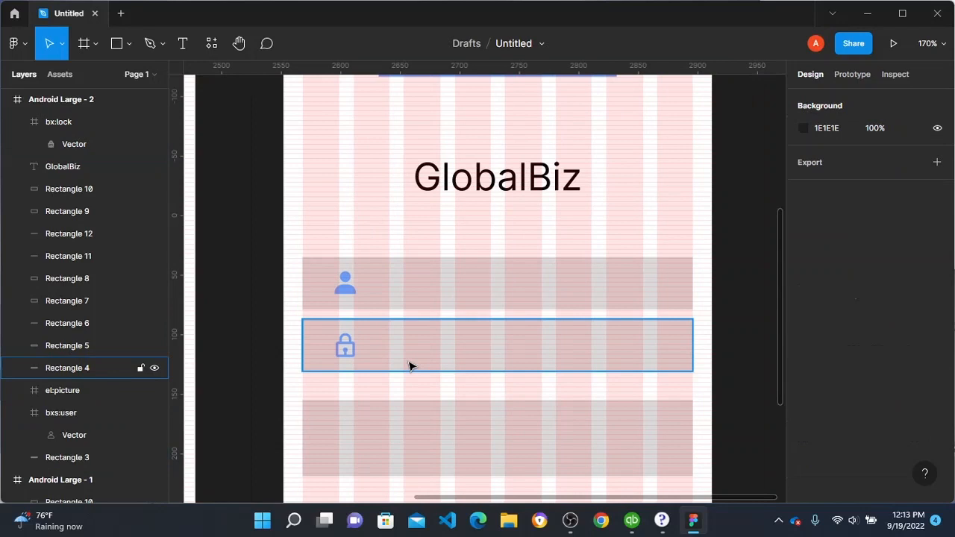
pyautogui.press('t')
pyautogui.click(240, 202)
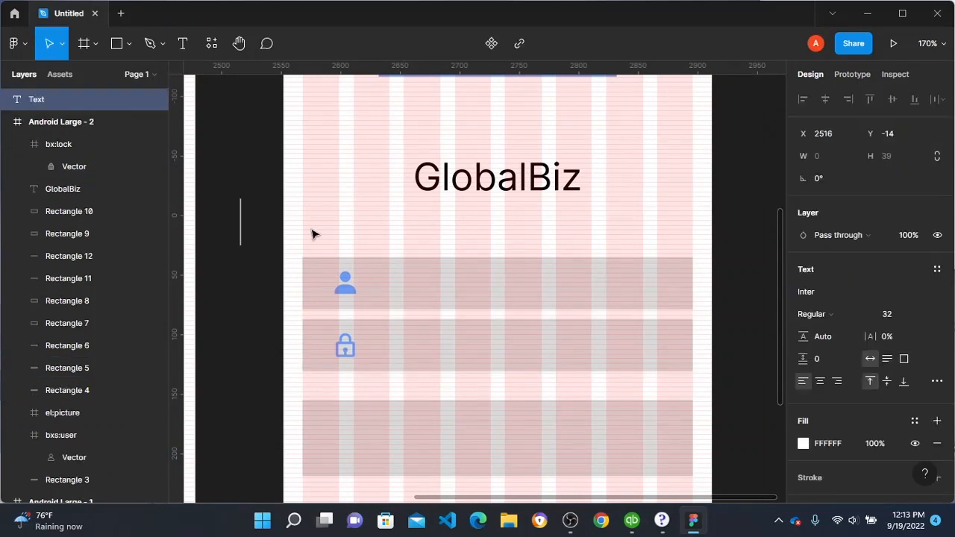
pyautogui.write('U')
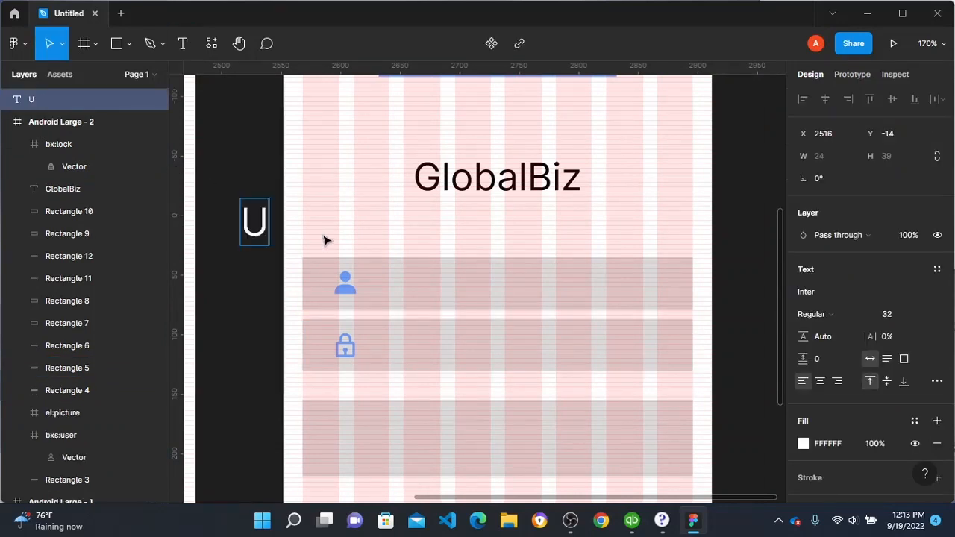
pyautogui.write('ser')
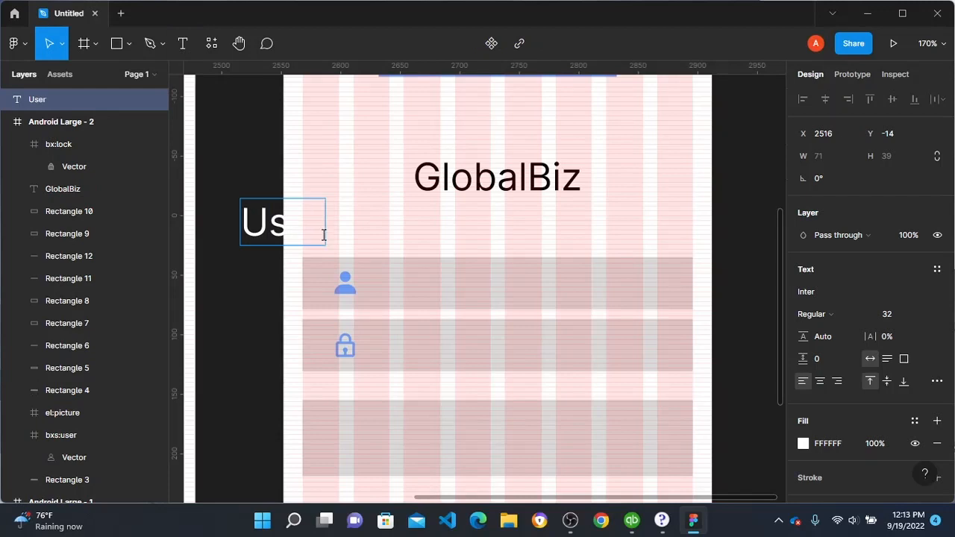
pyautogui.write(' Name')
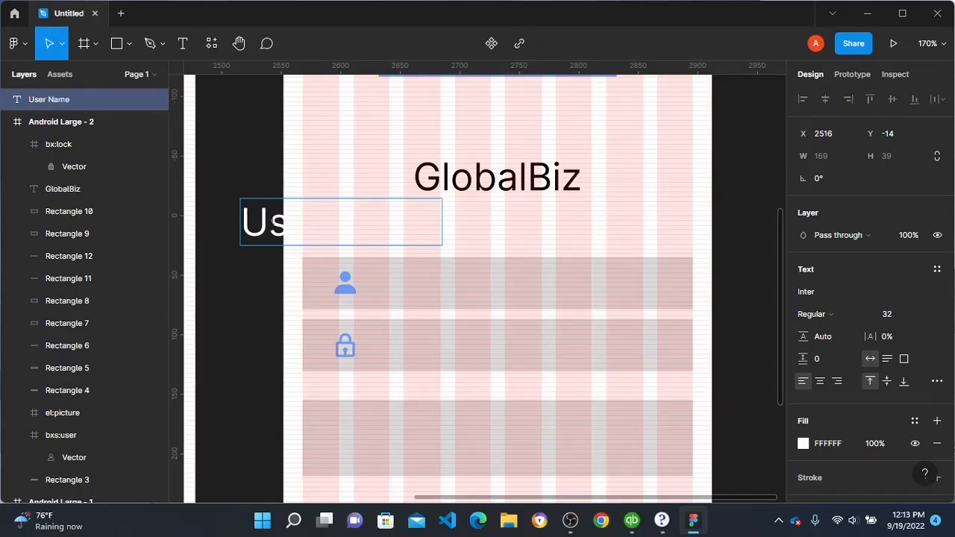
pyautogui.press('Escape')
pyautogui.moveTo(267, 243); pyautogui.dragTo(228, 269)
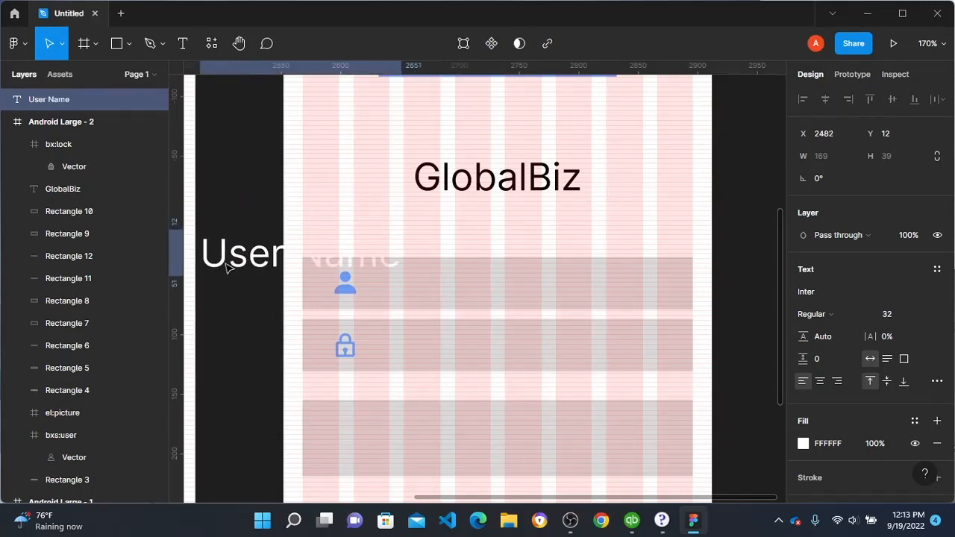
pyautogui.click(231, 338)
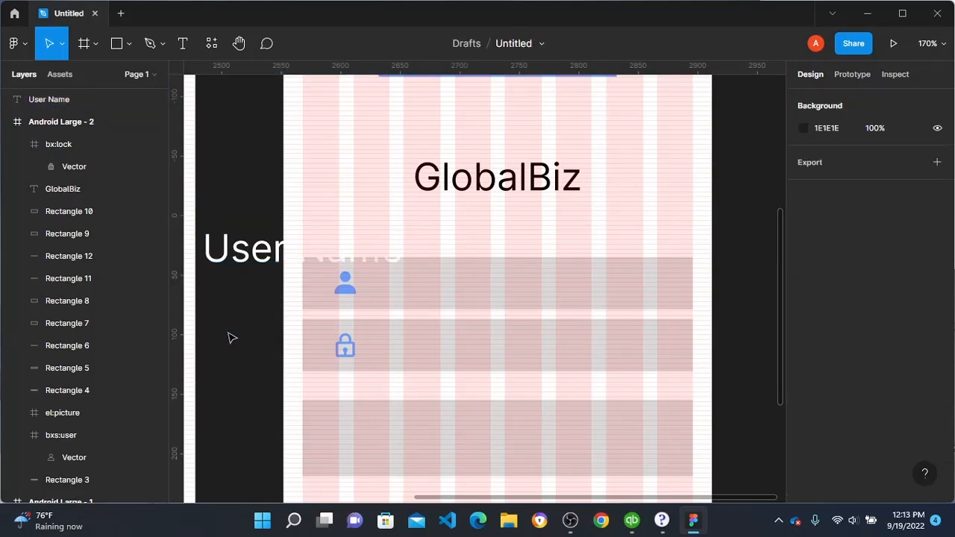
# Step: Add the text "Password" beside the lock icon's field rectangle, starting outside the frame
pyautogui.press('t')
pyautogui.click(228, 332)
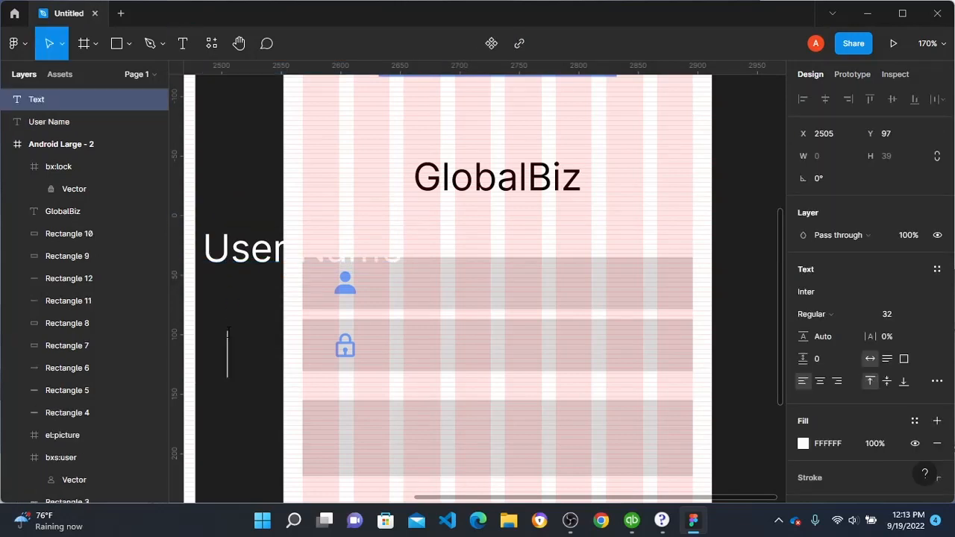
pyautogui.write('Passwo')
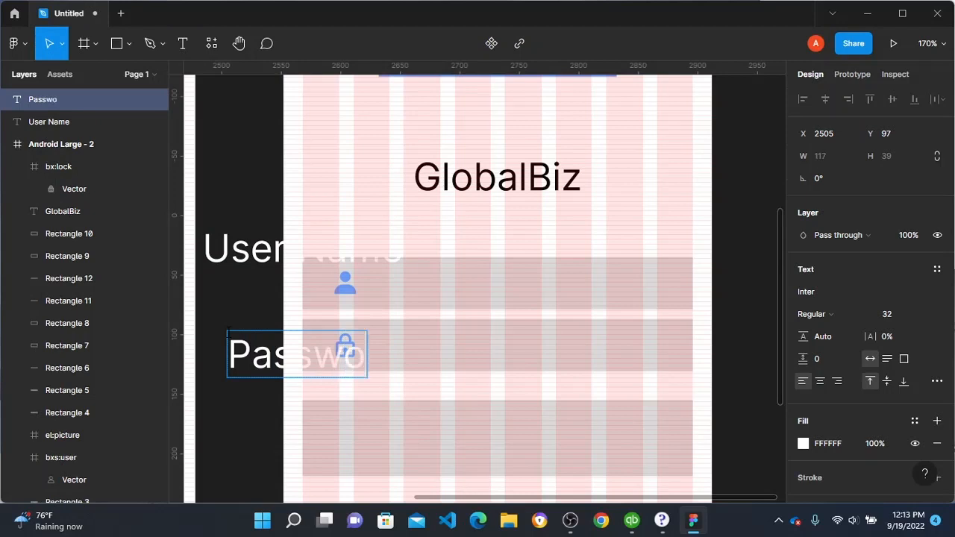
pyautogui.write('rd')
pyautogui.press('Escape')
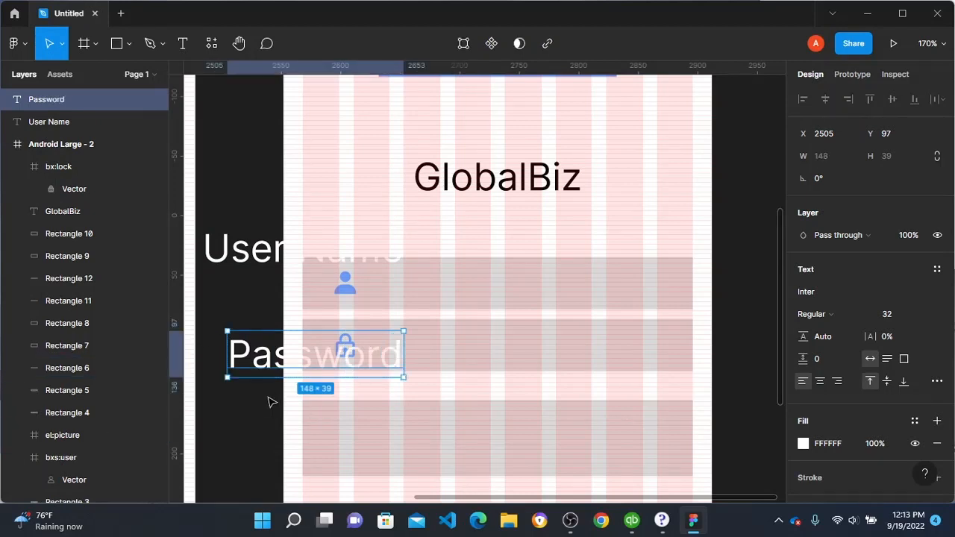
# Step: Set the font size of both the User Name and Password texts to 14
pyautogui.click(241, 256)
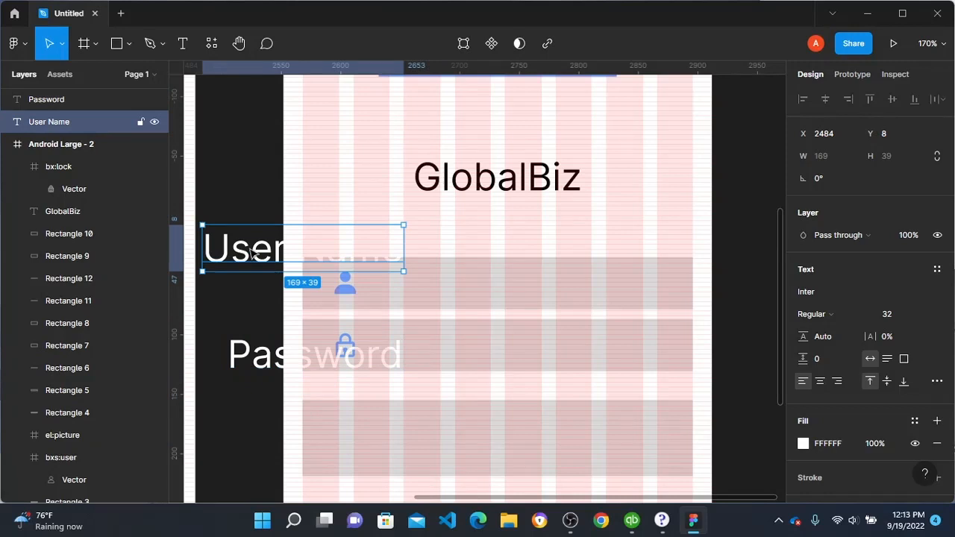
pyautogui.keyDown('shift'); pyautogui.click(254, 354); pyautogui.keyUp('shift')
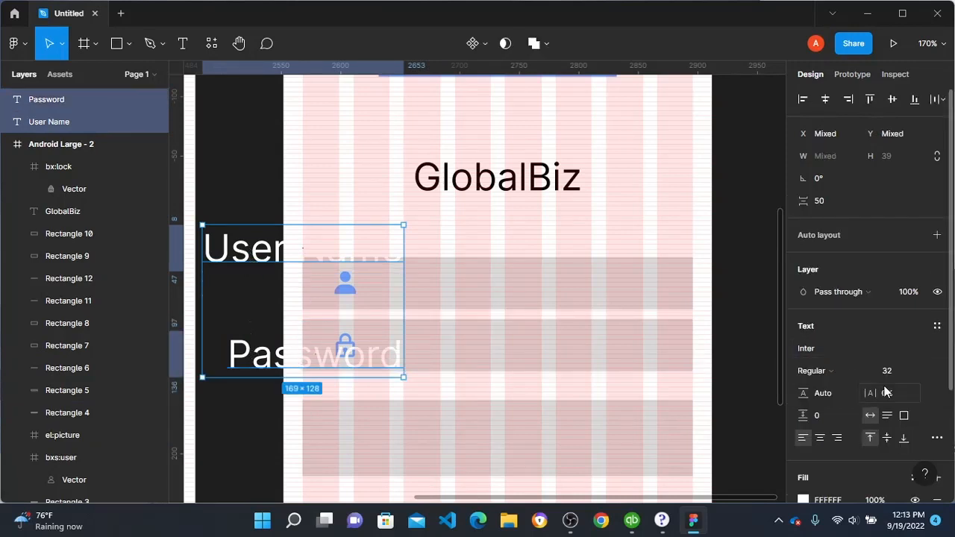
pyautogui.click(926, 372)
pyautogui.click(917, 290)
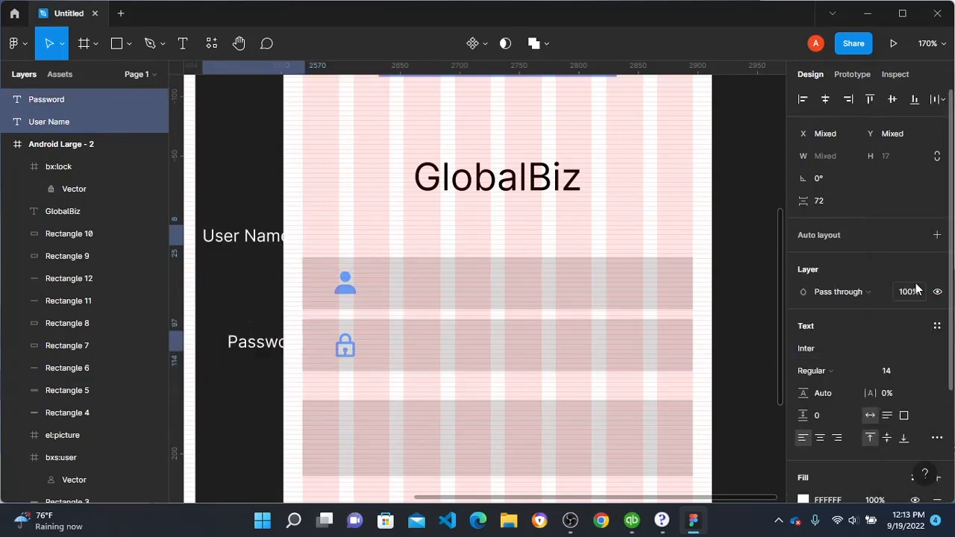
pyautogui.click(230, 187)
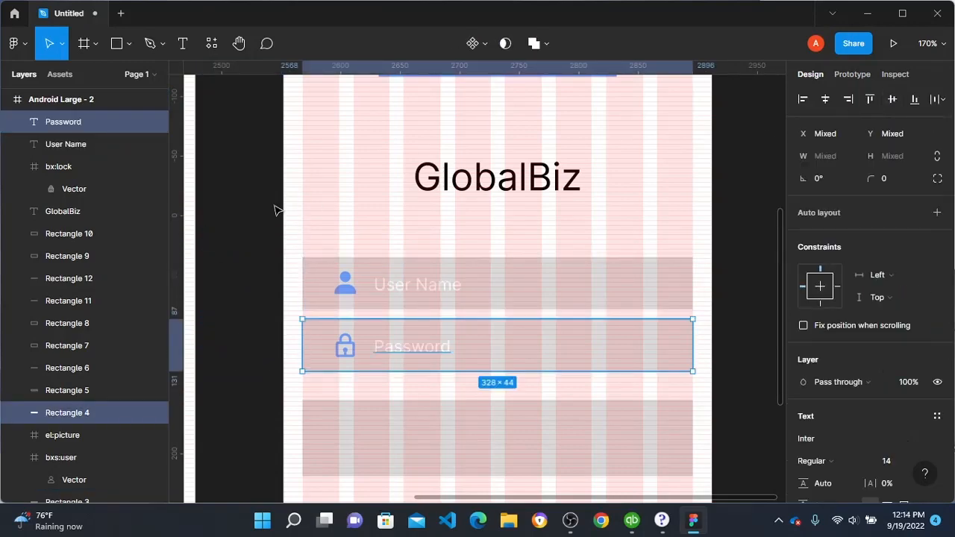
# Step: Set the corner radius of Rectangle 5, the large rectangle below the Password field, to 30
pyautogui.click(251, 216)
pyautogui.scroll(-1, 448, 237)
pyautogui.scroll(-2, 477, 269)
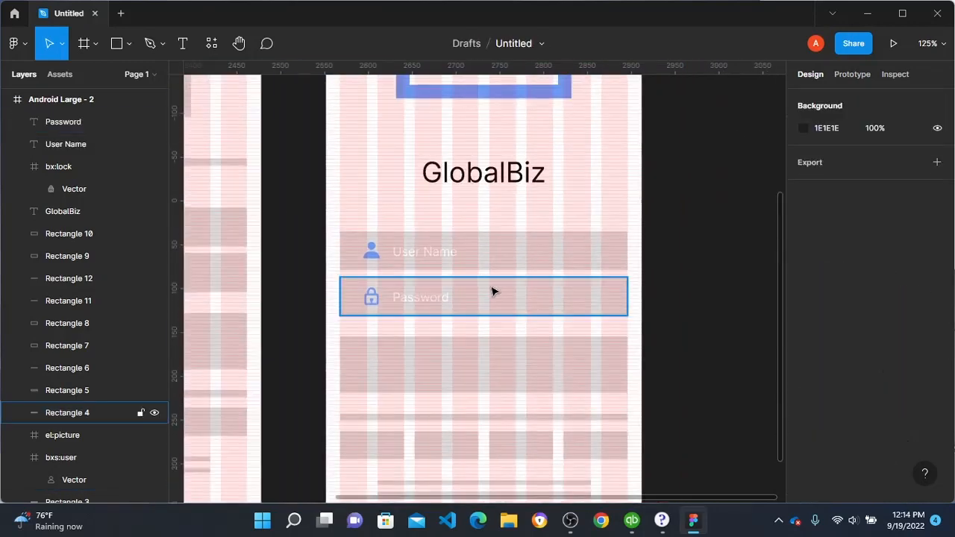
pyautogui.scroll(-5, 493, 291)
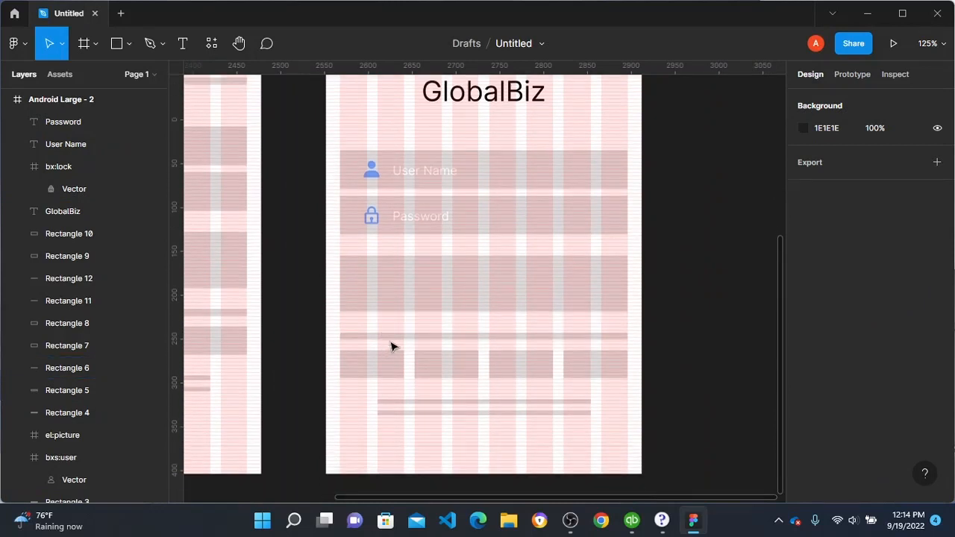
pyautogui.click(448, 291)
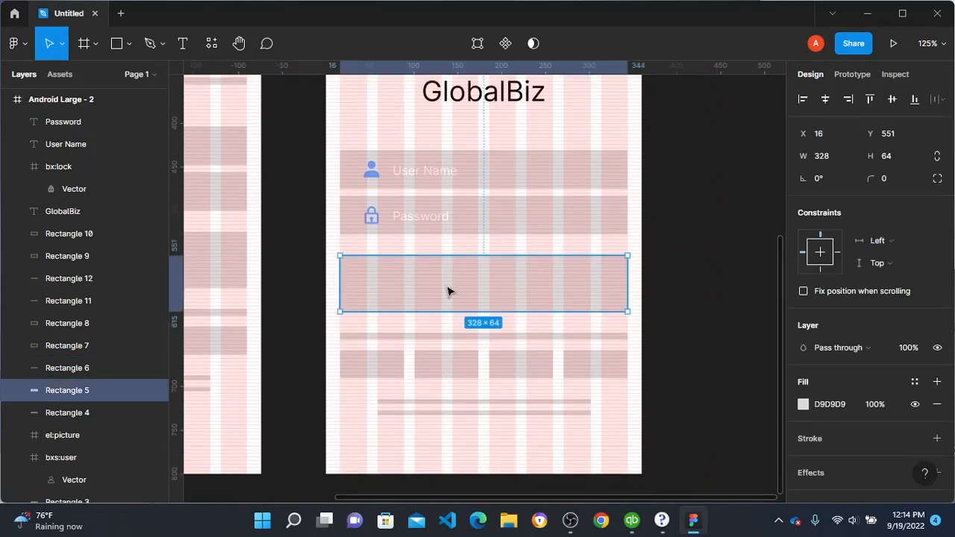
pyautogui.click(899, 177)
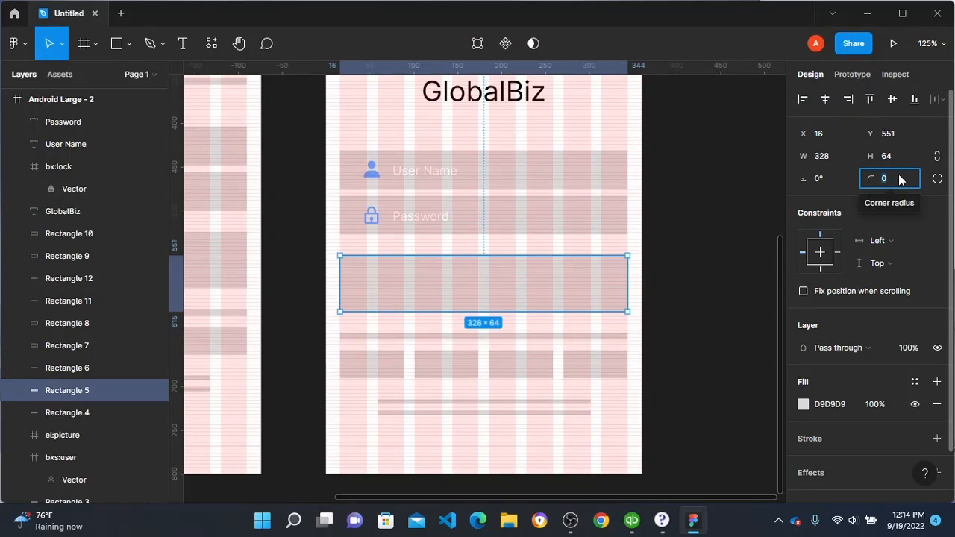
pyautogui.write('30')
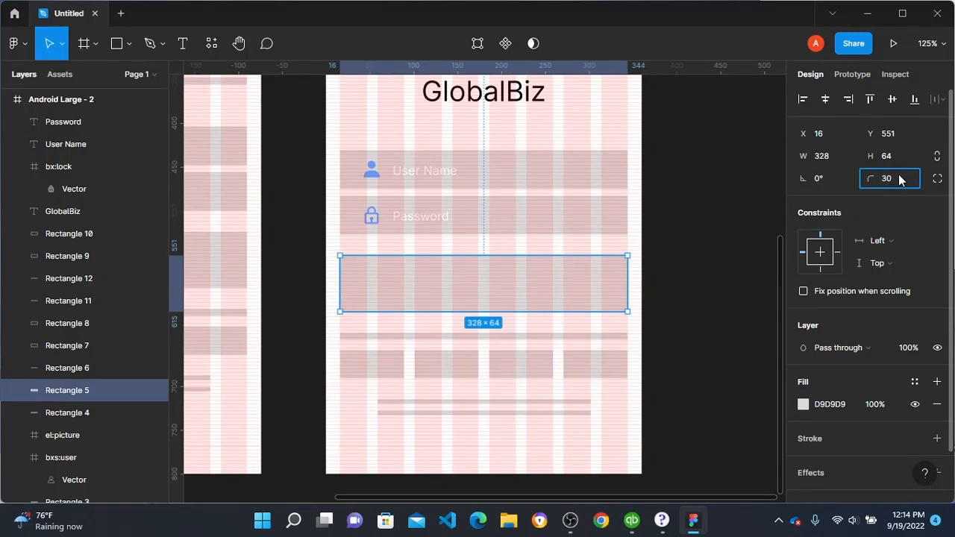
pyautogui.press('Return')
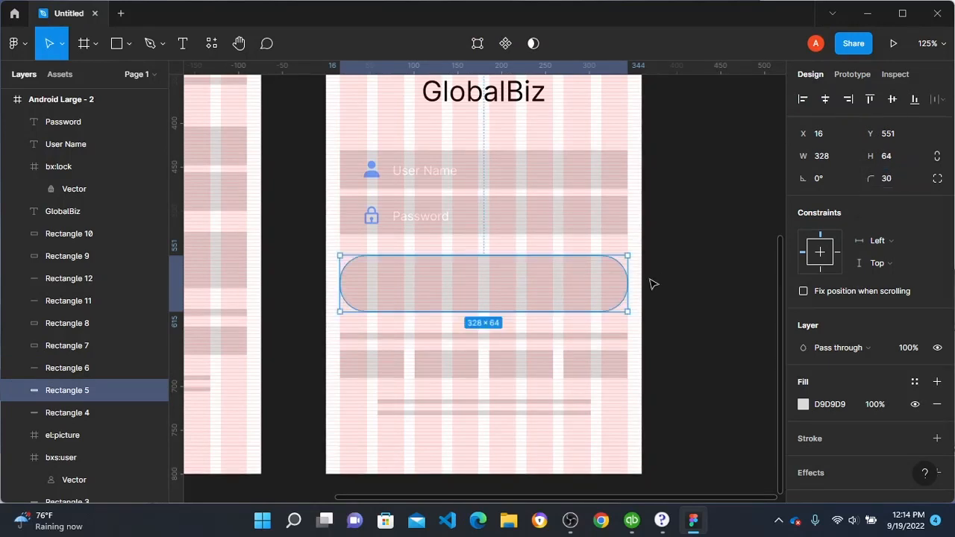
pyautogui.click(693, 268)
# Step: Measure the vertical spacing between the Password field rectangle and the rounded rectangle below it
pyautogui.scroll(2, 559, 306)
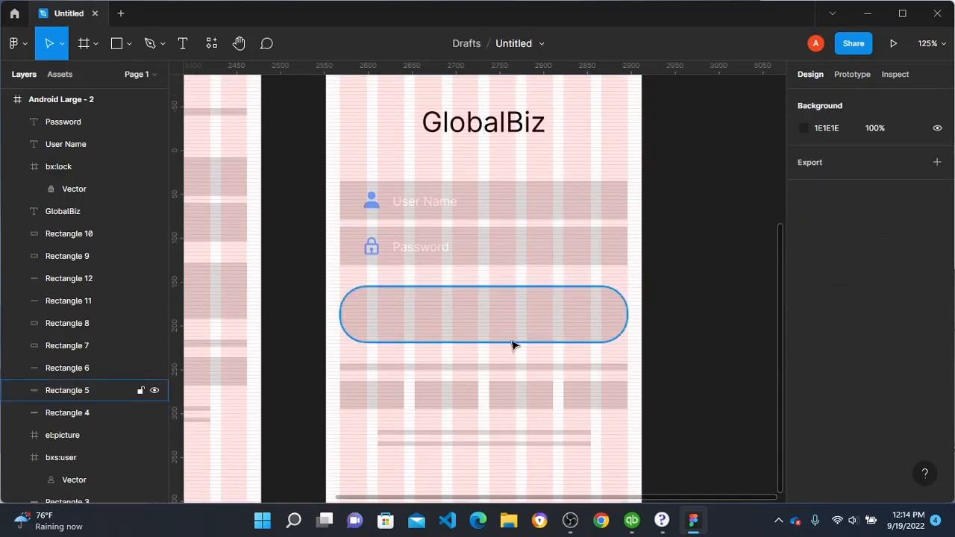
pyautogui.click(448, 267)
pyautogui.press('alt')
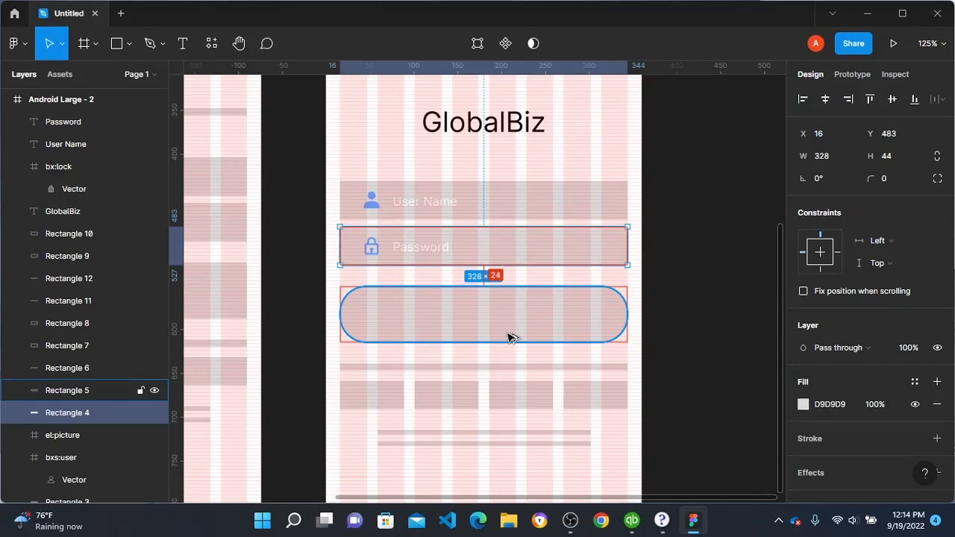
# Step: Add the text "VERIFY DETAILS" inside the rounded rectangle below the Password field, near its centre
pyautogui.press('t')
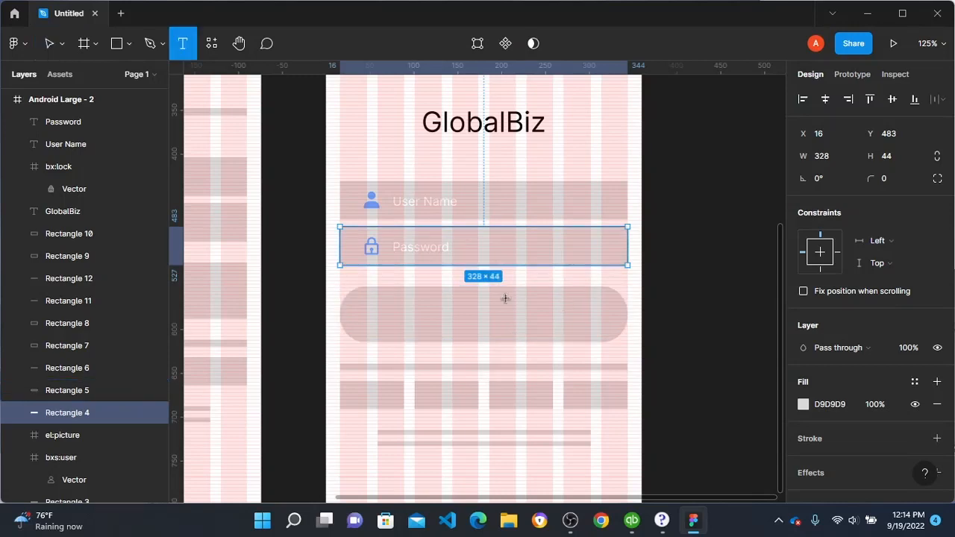
pyautogui.click(465, 312)
pyautogui.write('Very')
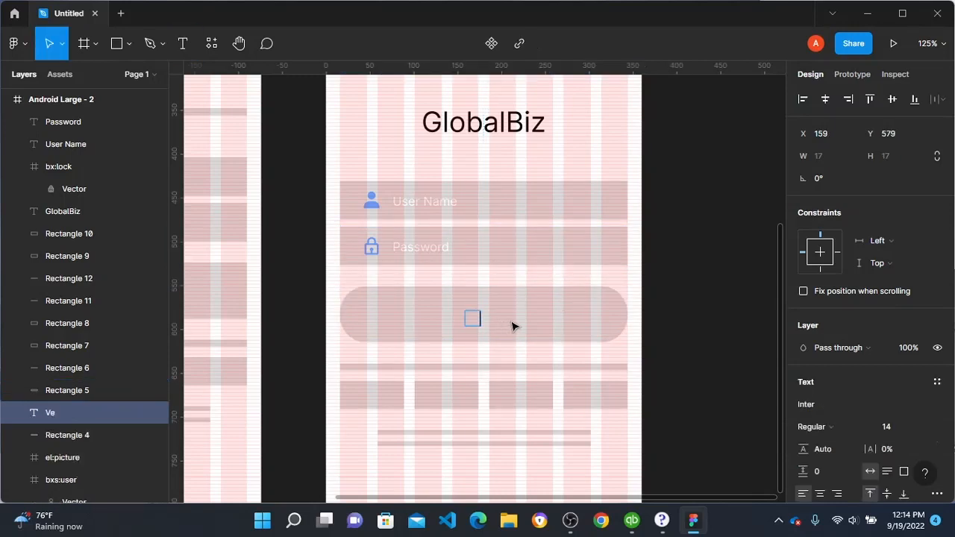
pyautogui.press('BackSpace')
pyautogui.press('BackSpace')
pyautogui.press('BackSpace')
pyautogui.press('BackSpace')
pyautogui.write('V')
pyautogui.press('BackSpace')
pyautogui.write('IFY')
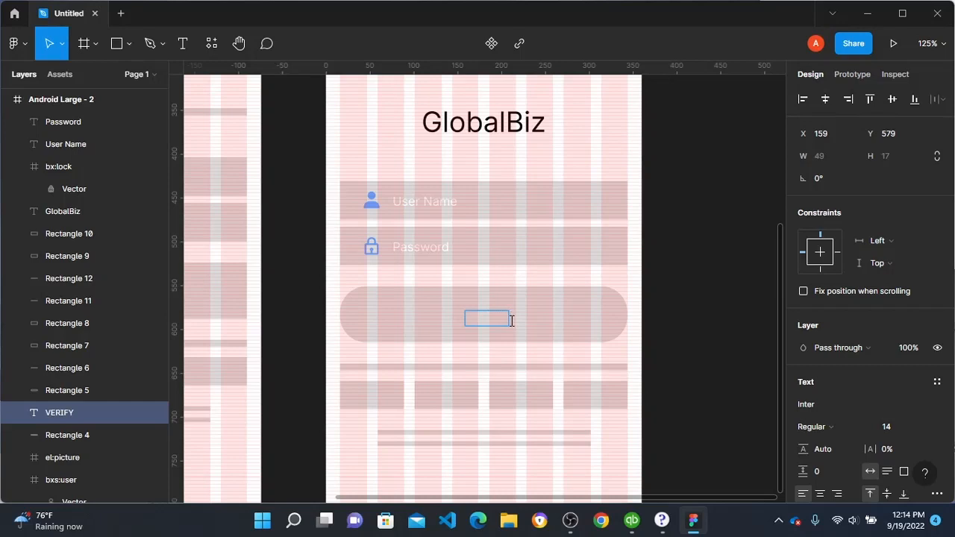
pyautogui.write(' DETAILS')
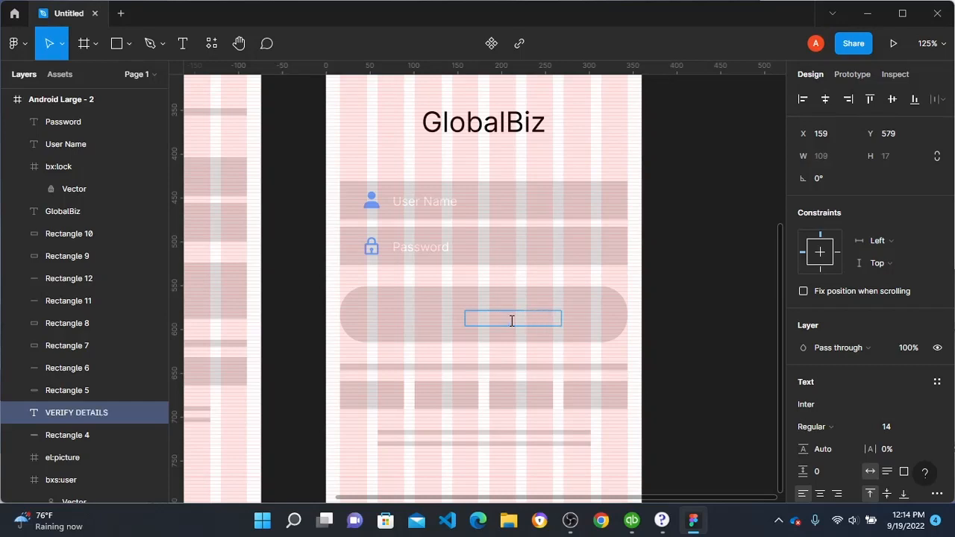
# Step: Finish editing the VERIFY DETAILS text inside the rounded rectangle
pyautogui.press('Escape')
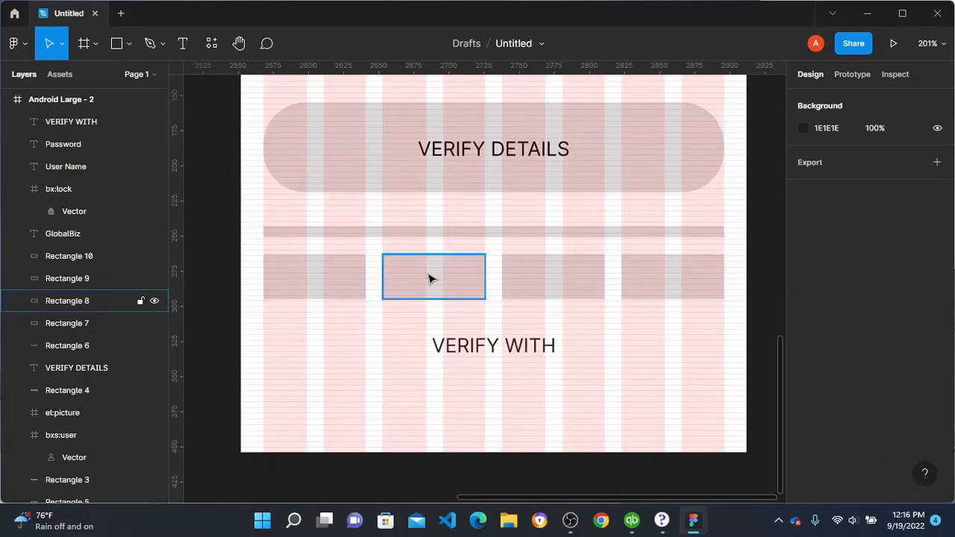
pyautogui.scroll(2, 429, 277)
pyautogui.hscroll(5, 416, 271)
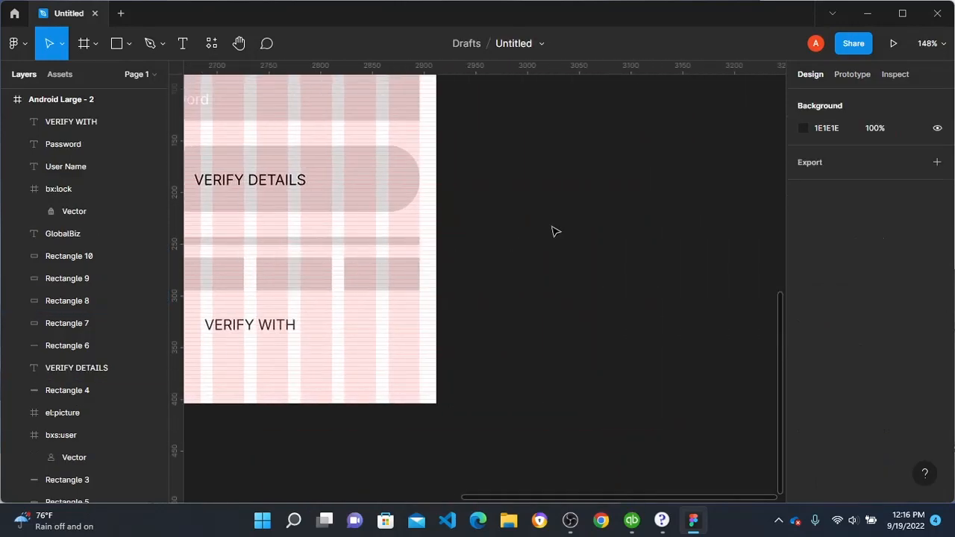
# Step: Search the Iconify plugin for FACEBOOK and pick a solid round Facebook icon
pyautogui.rightClick(553, 228)
pyautogui.moveTo(625, 346)
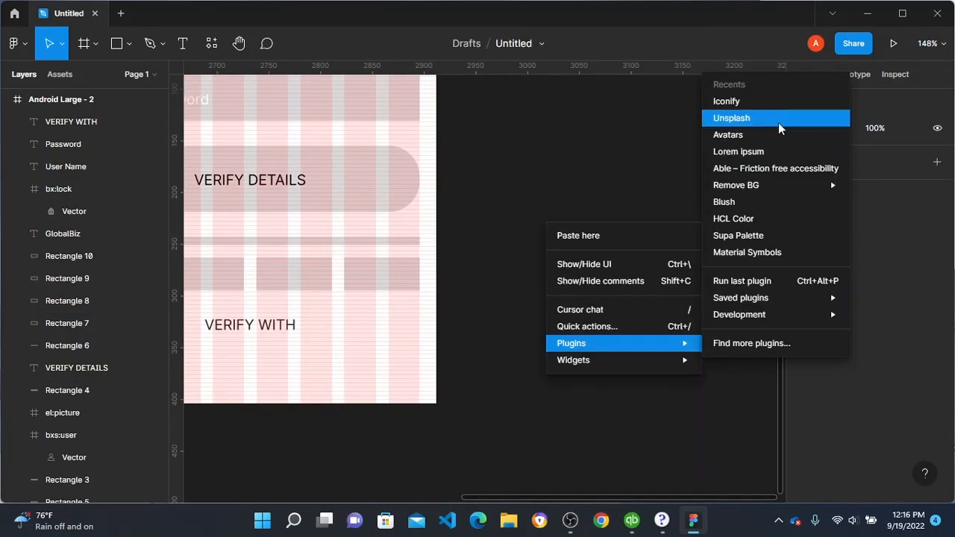
pyautogui.click(768, 103)
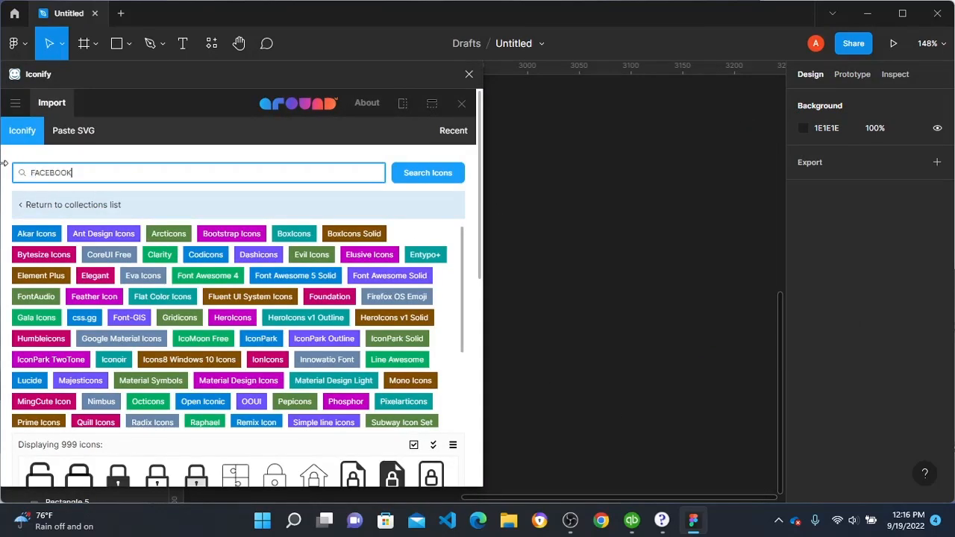
pyautogui.press('Return')
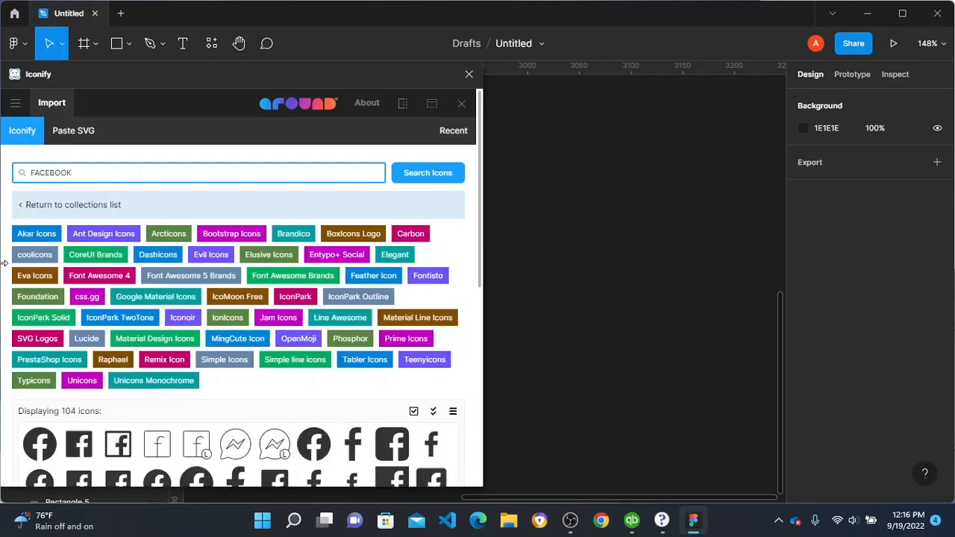
pyautogui.scroll(-2, 4, 217)
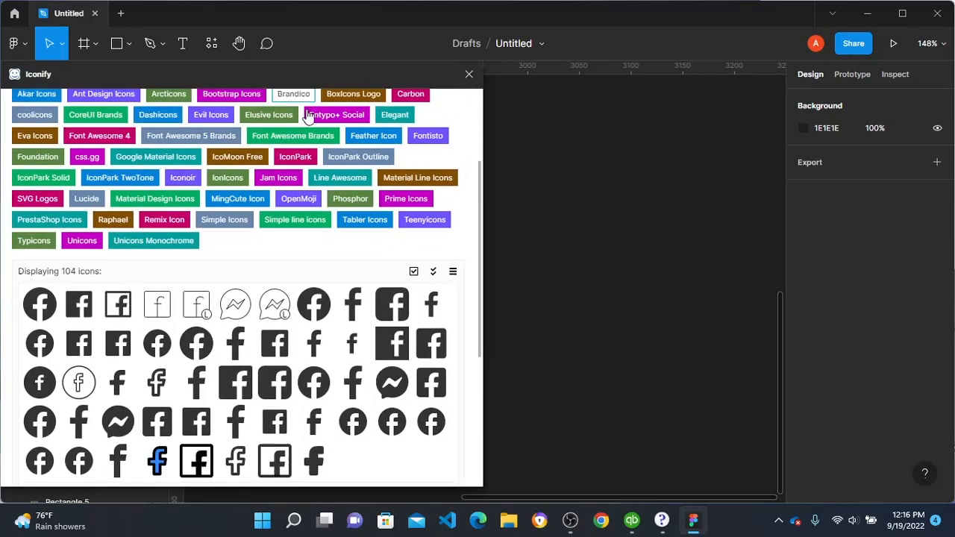
pyautogui.click(310, 299)
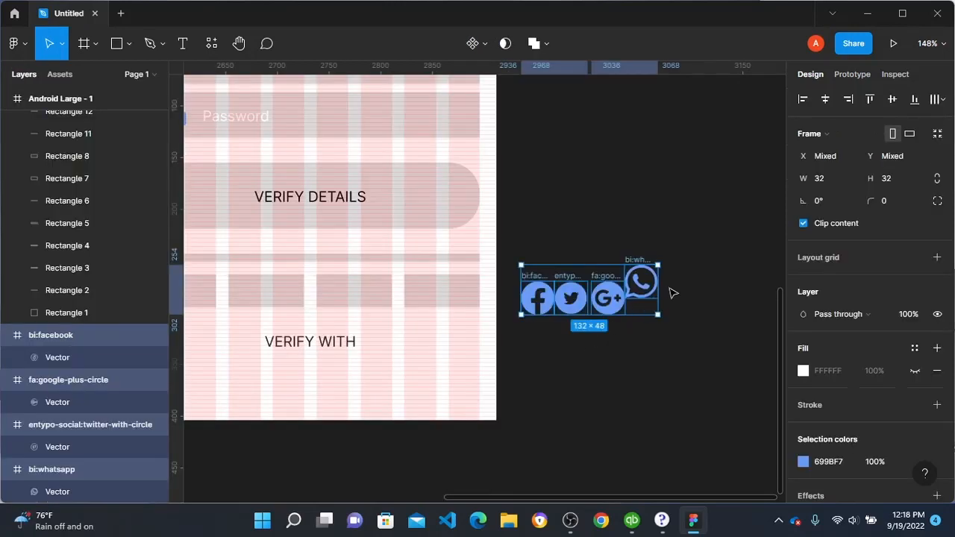
# Step: Put the Facebook, Twitter, Google Plus and WhatsApp icons into a horizontal auto layout with a spacing of 24
pyautogui.hotkey('shift', 'a')
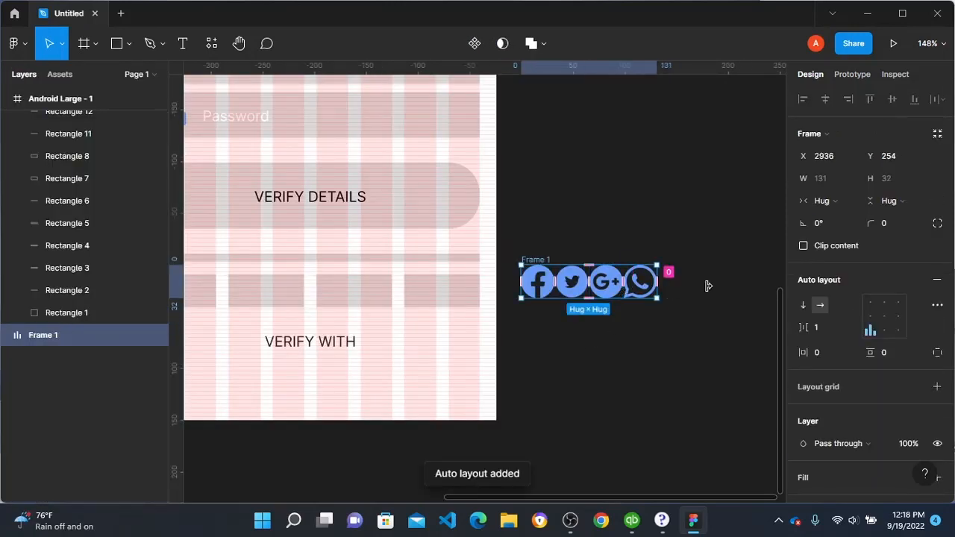
pyautogui.click(826, 332)
pyautogui.write('2')
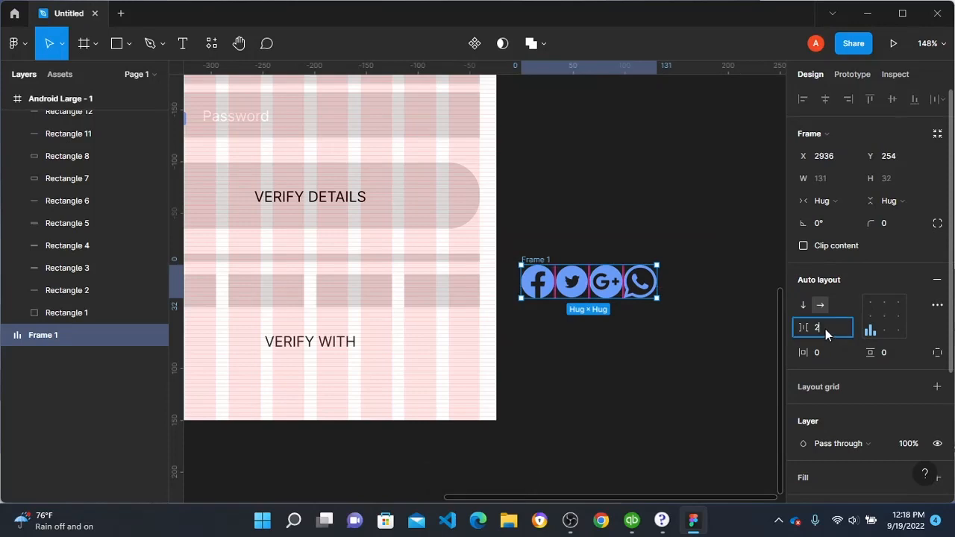
pyautogui.write('4')
pyautogui.press('Return')
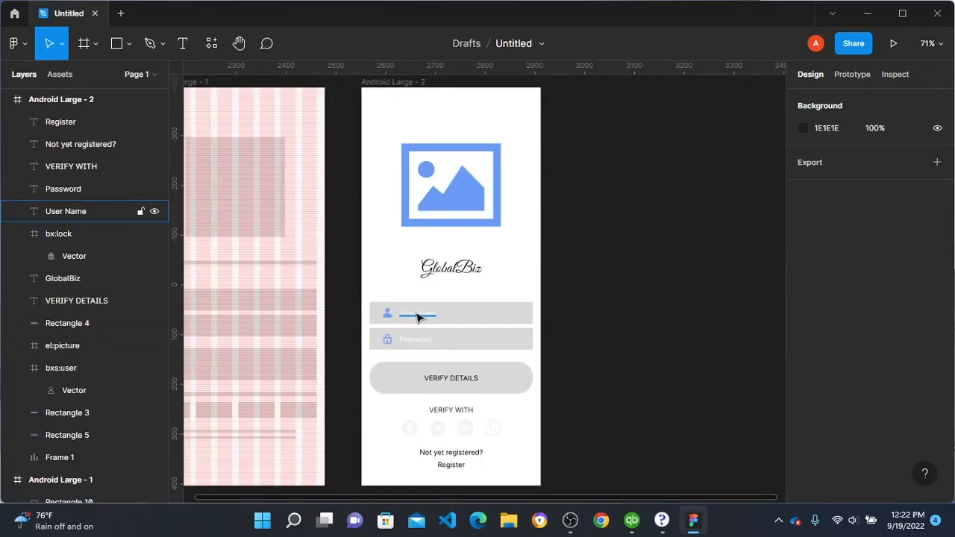
# Step: Change the font of the User Name, Password, VERIFY DETAILS, VERIFY WITH, Not yet registered? and Register texts to Montserrat
pyautogui.click(418, 313)
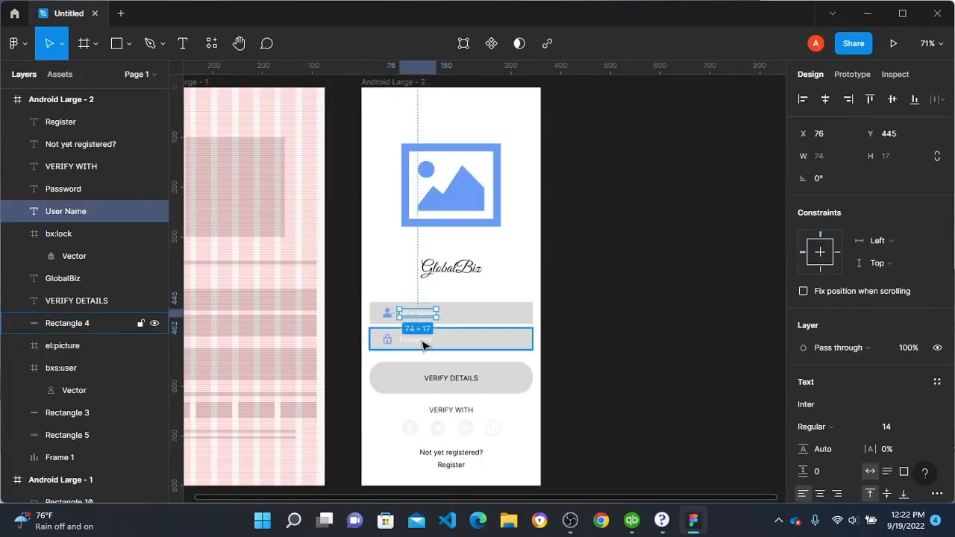
pyautogui.keyDown('shift'); pyautogui.click(423, 342); pyautogui.keyUp('shift')
pyautogui.keyDown('shift'); pyautogui.click(437, 379); pyautogui.keyUp('shift')
pyautogui.keyDown('shift'); pyautogui.click(461, 411); pyautogui.keyUp('shift')
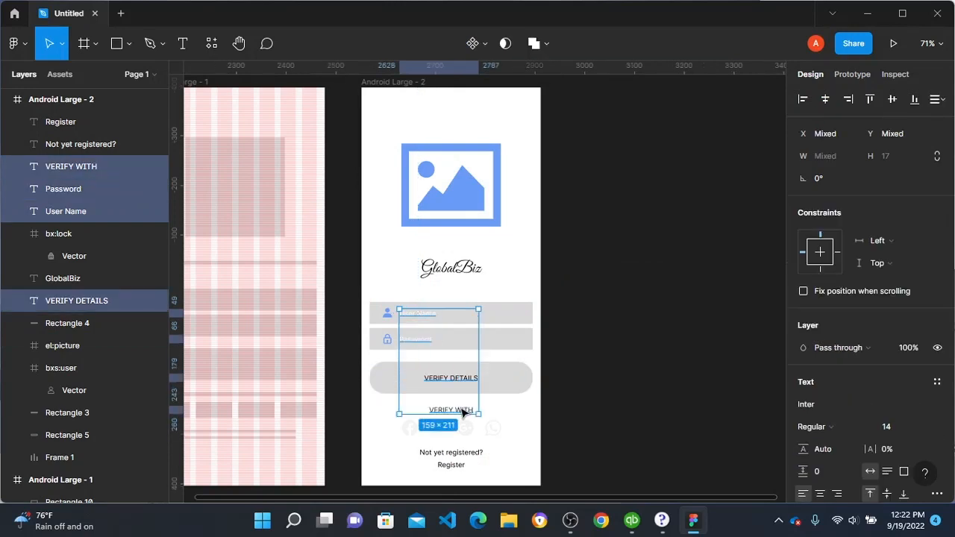
pyautogui.keyDown('shift'); pyautogui.click(461, 453); pyautogui.keyUp('shift')
pyautogui.keyDown('shift'); pyautogui.click(477, 467); pyautogui.keyUp('shift')
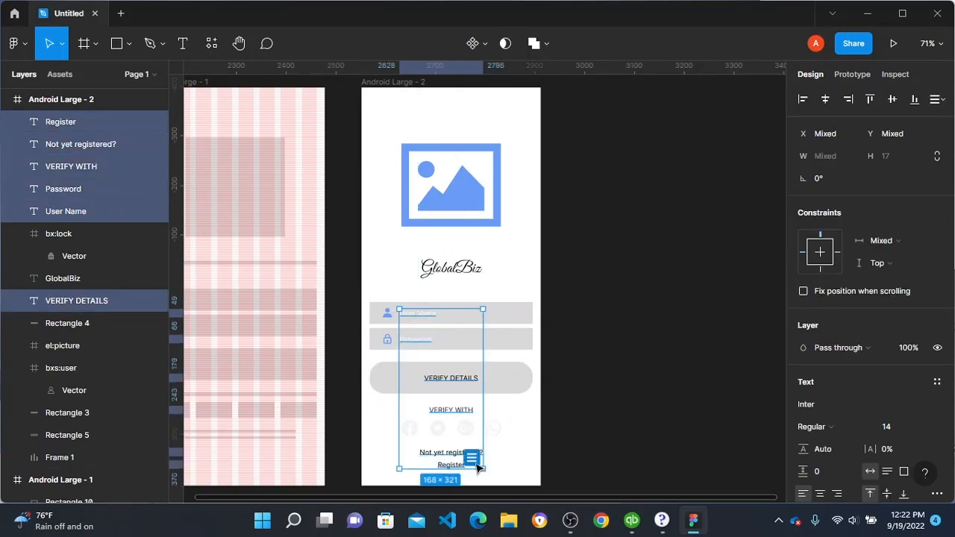
pyautogui.click(848, 404)
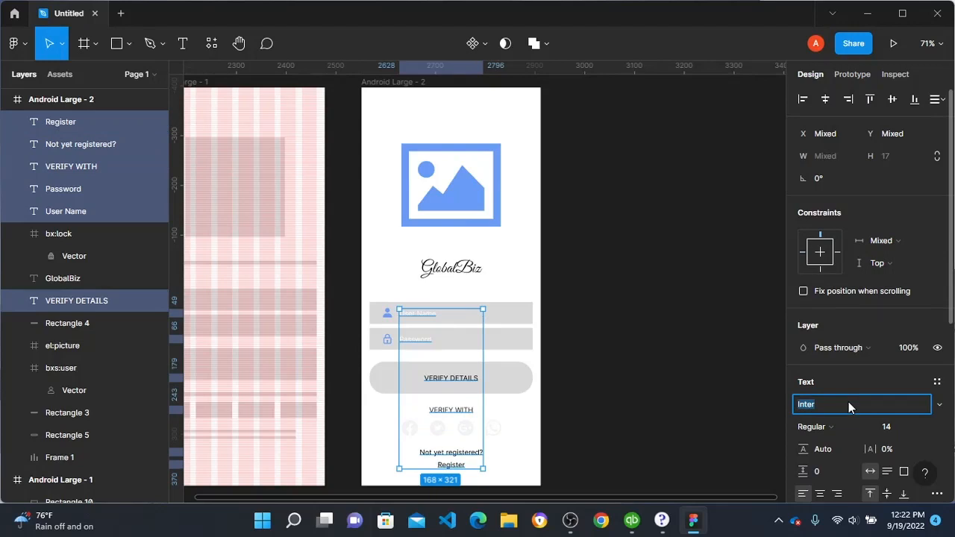
pyautogui.write('Montserrat')
pyautogui.press('Return')
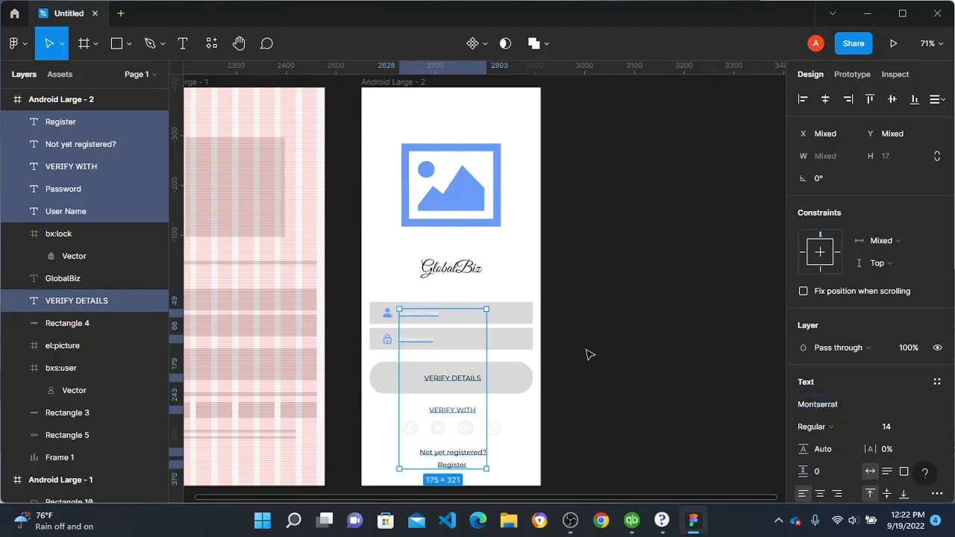
# Step: Align the VERIFY WITH, Not yet registered? and Register texts on their horizontal centres, and centre VERIFY DETAILS horizontally in the frame
pyautogui.click(654, 357)
pyautogui.click(452, 411)
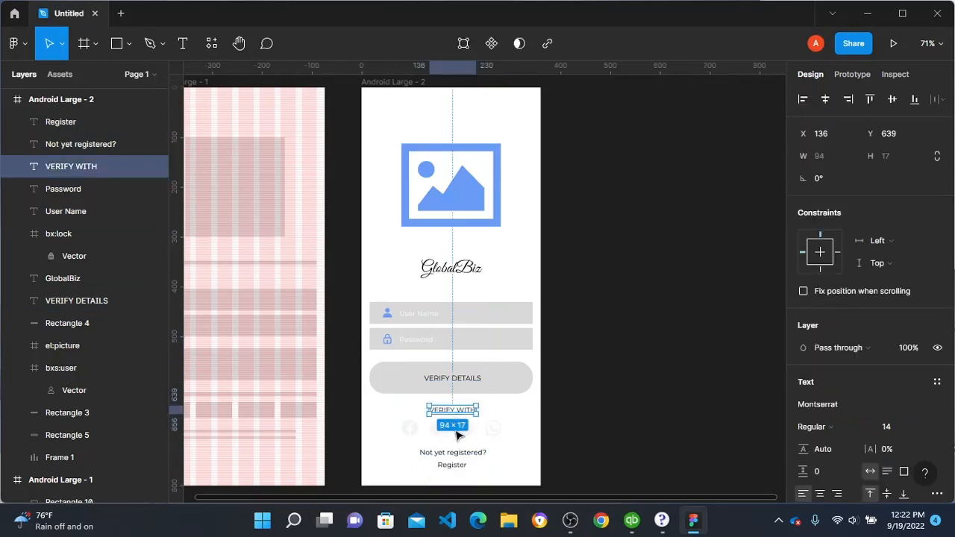
pyautogui.keyDown('shift'); pyautogui.click(461, 453); pyautogui.keyUp('shift')
pyautogui.keyDown('shift'); pyautogui.click(457, 465); pyautogui.keyUp('shift')
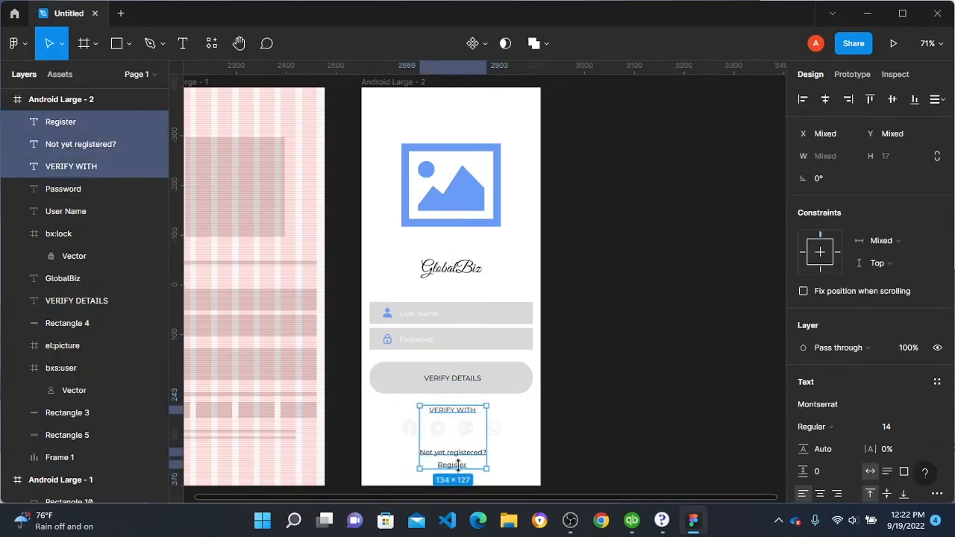
pyautogui.click(830, 102)
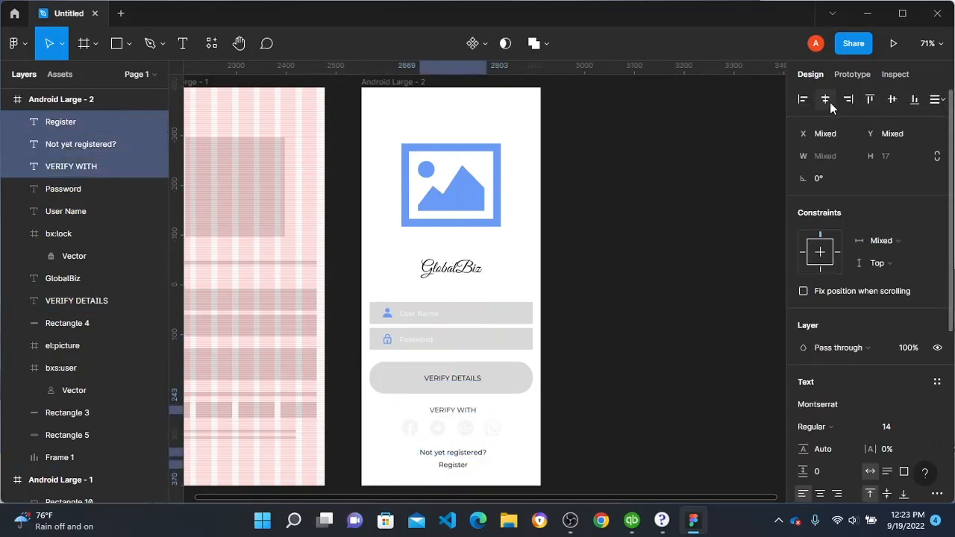
pyautogui.click(462, 378)
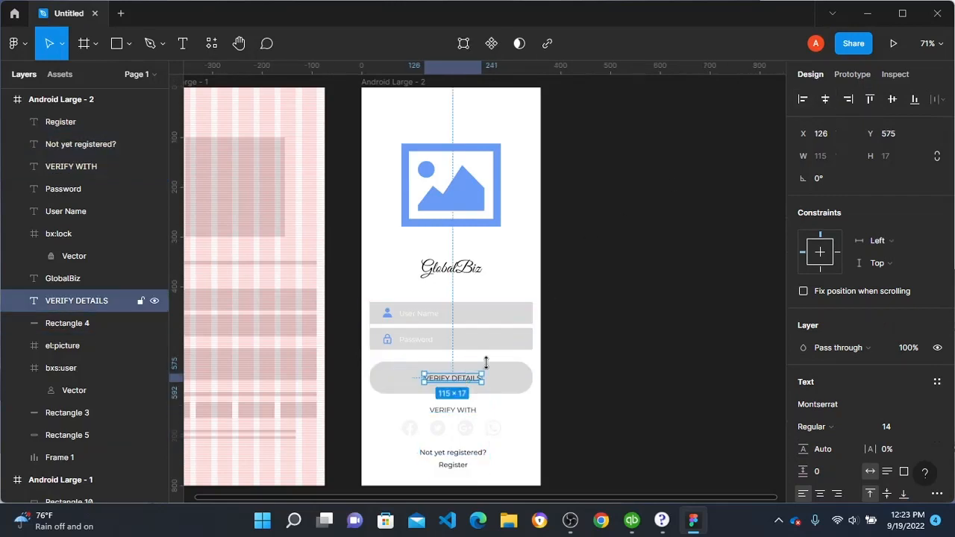
pyautogui.click(825, 102)
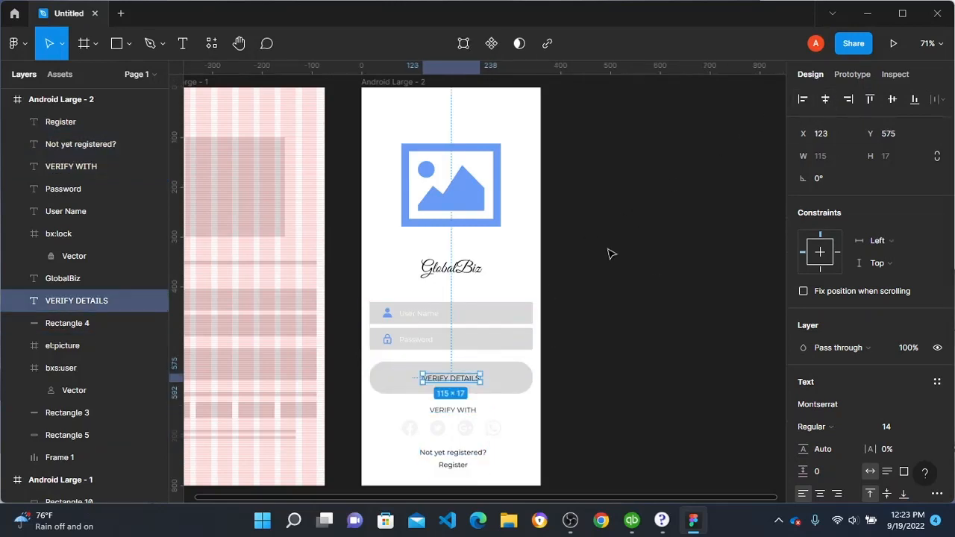
# Step: Align the Password and User Name texts vertically to the centre of their respective field rectangles
pyautogui.scroll(5, 414, 347)
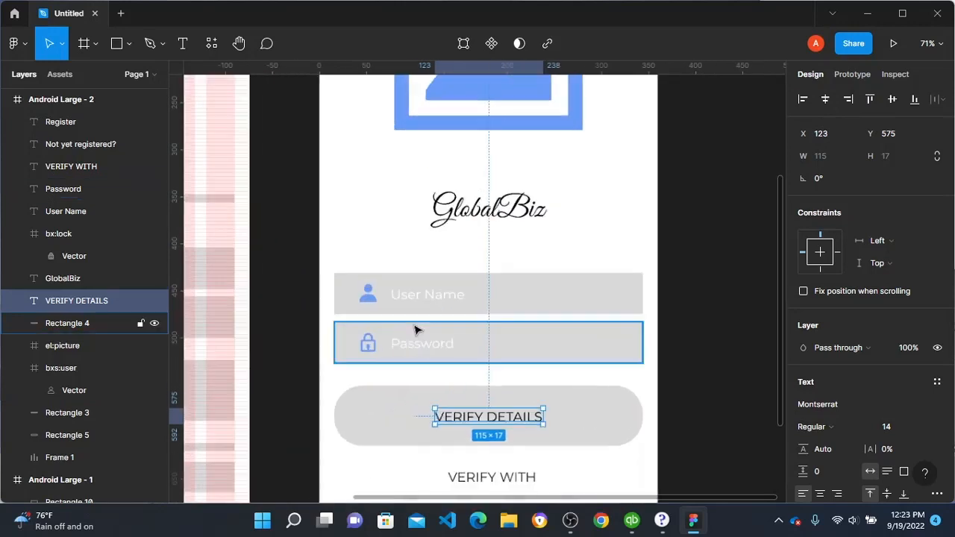
pyautogui.click(409, 350)
pyautogui.keyDown('shift'); pyautogui.click(524, 338); pyautogui.keyUp('shift')
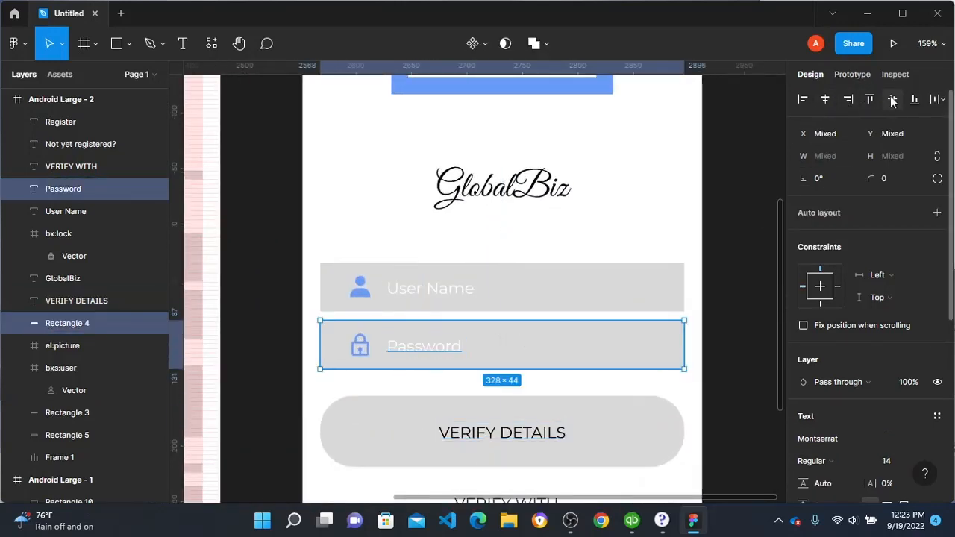
pyautogui.click(66, 211)
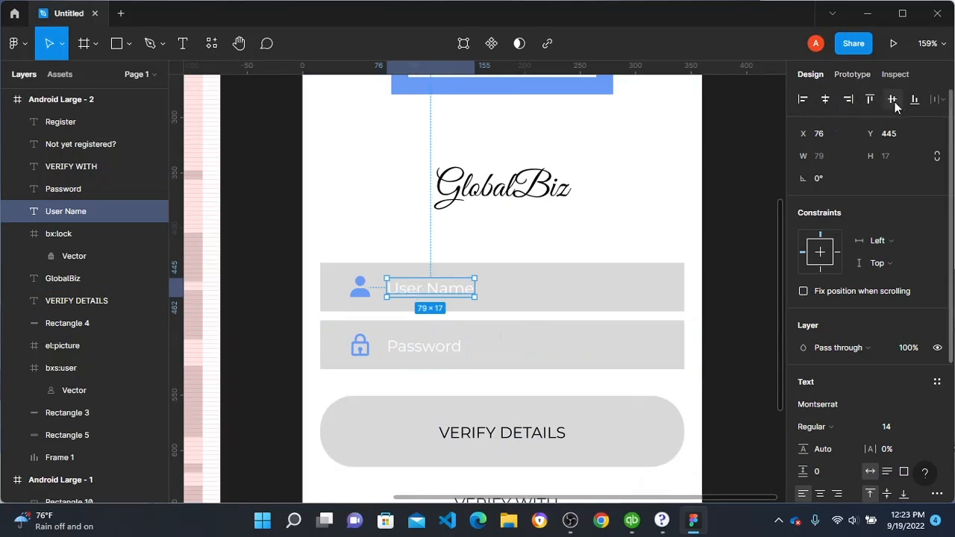
pyautogui.keyDown('shift'); pyautogui.click(585, 301); pyautogui.keyUp('shift')
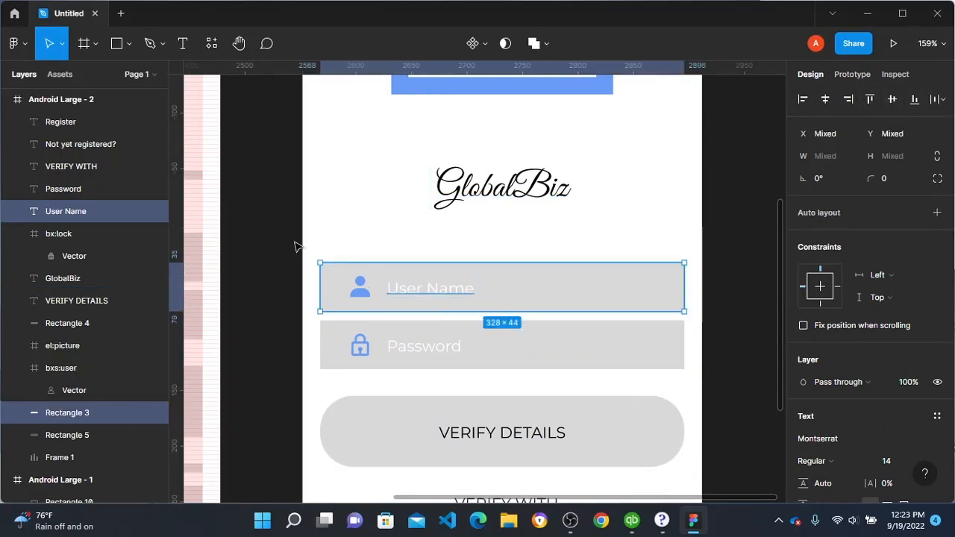
pyautogui.click(411, 241)
# Step: Set the fill of the rounded VERIFY DETAILS button rectangle to HSL 240, 80, 50
pyautogui.scroll(-6, 504, 241)
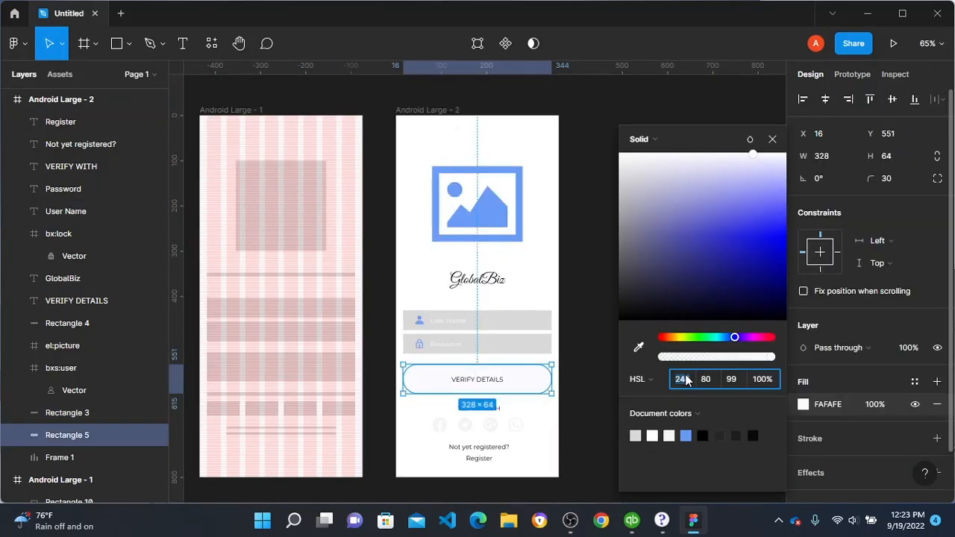
pyautogui.press('Tab')
pyautogui.press('Tab')
pyautogui.press('Return')
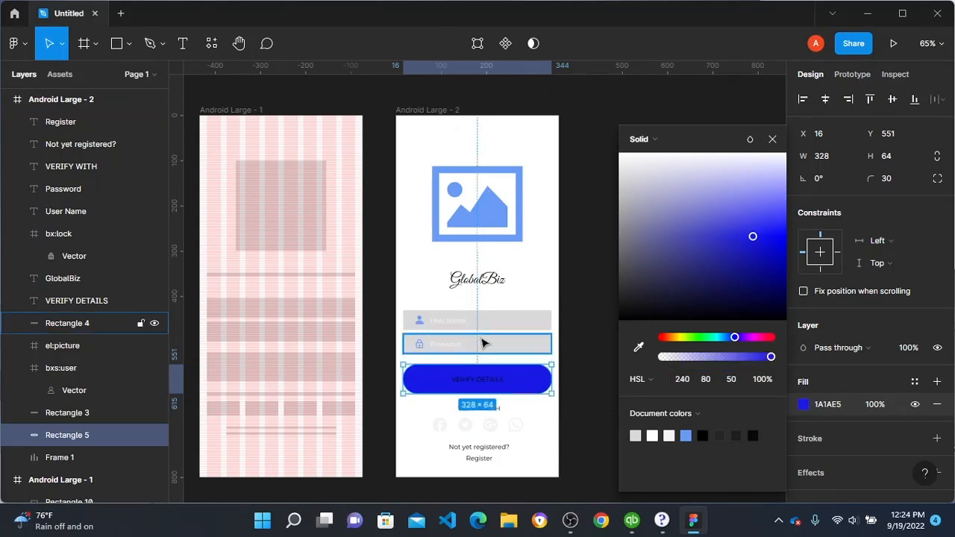
pyautogui.click(608, 259)
# Step: Set the colour of the large picture icon above GlobalBiz to HSL 240, 80, 99
pyautogui.click(499, 255)
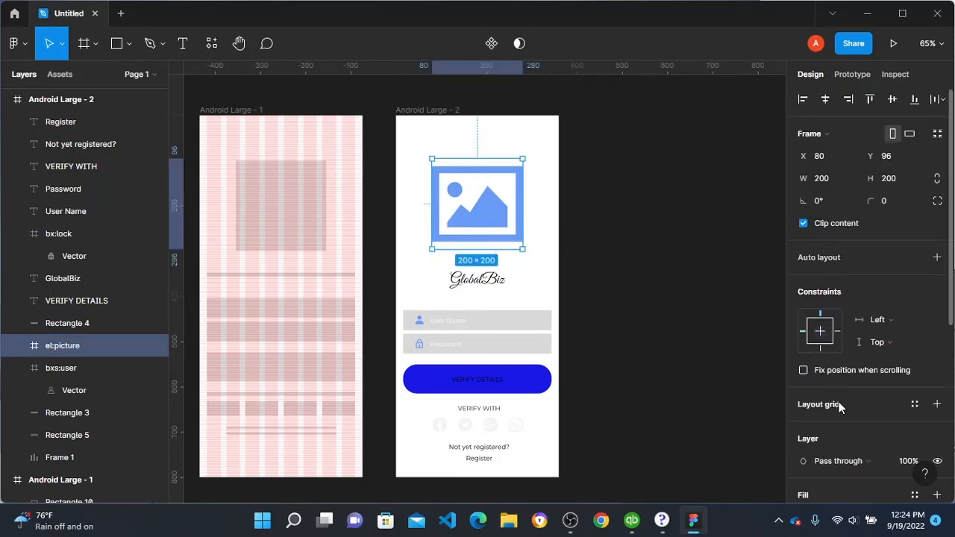
pyautogui.scroll(-4, 821, 407)
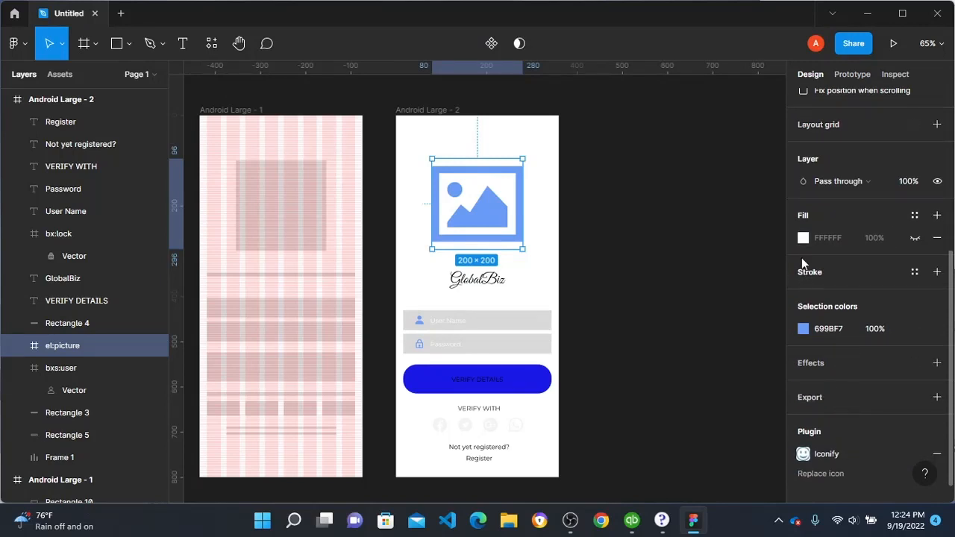
pyautogui.click(803, 329)
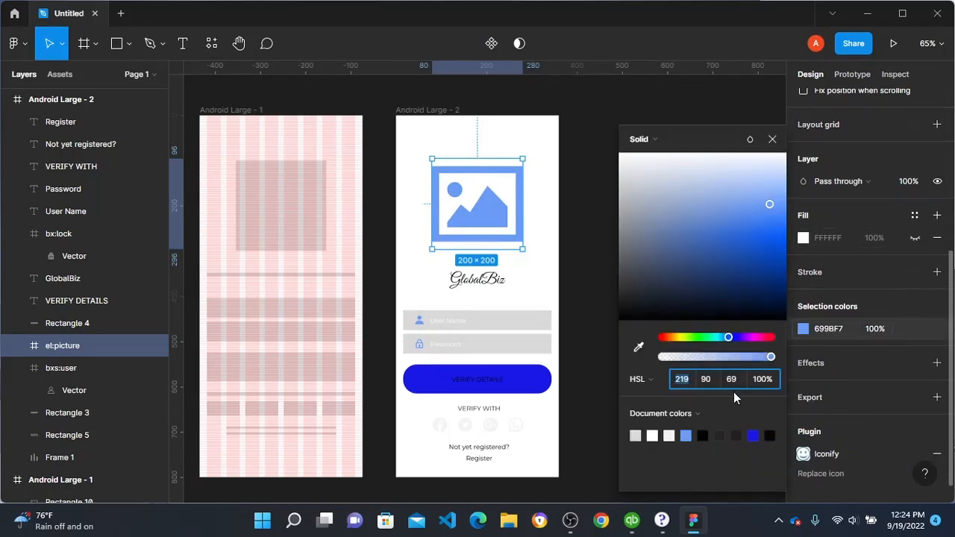
pyautogui.write('240')
pyautogui.press('Tab')
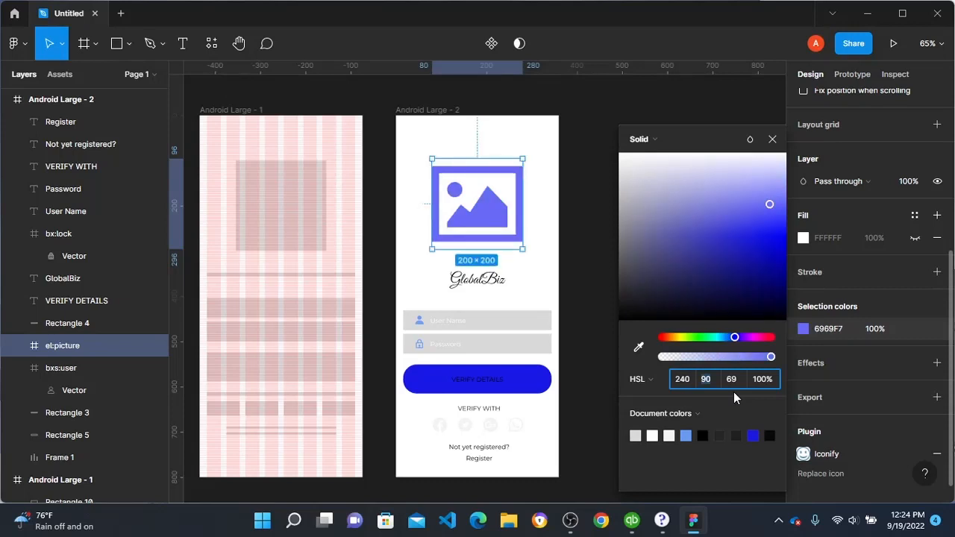
pyautogui.write('80')
pyautogui.press('Tab')
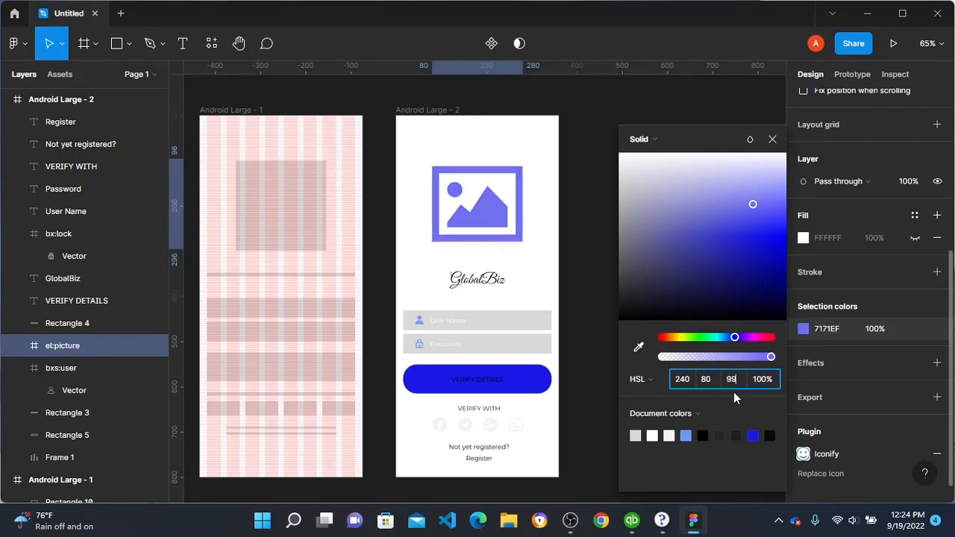
pyautogui.write('99')
pyautogui.press('Return')
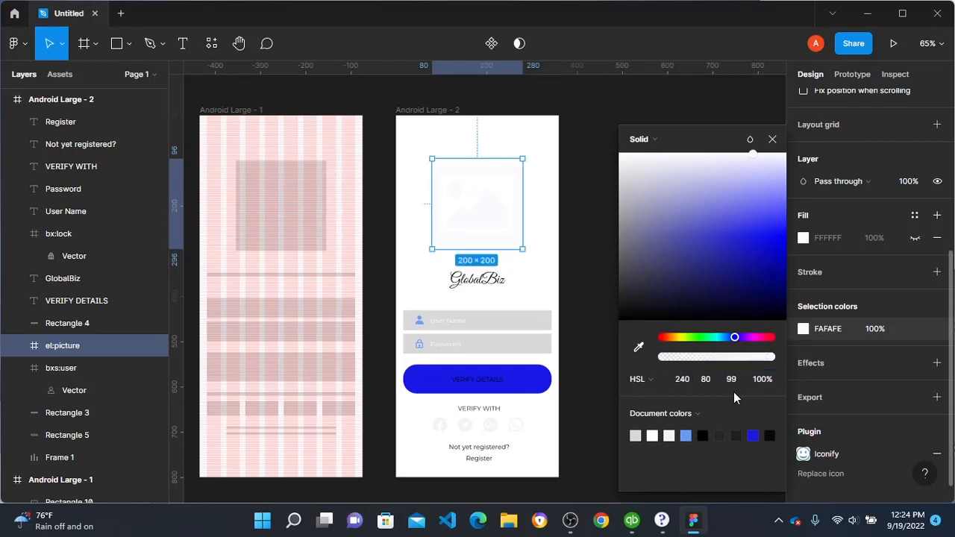
pyautogui.click(555, 107)
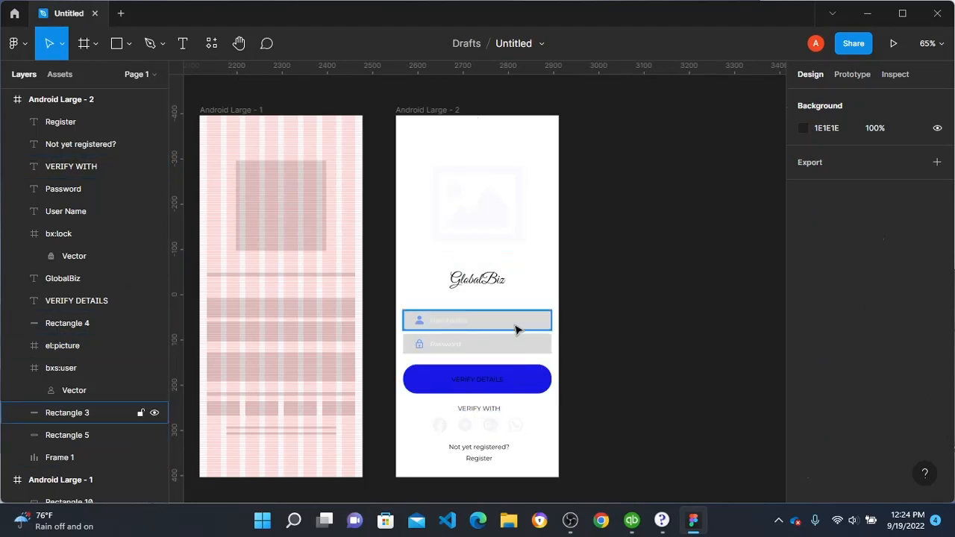
pyautogui.click(481, 450)
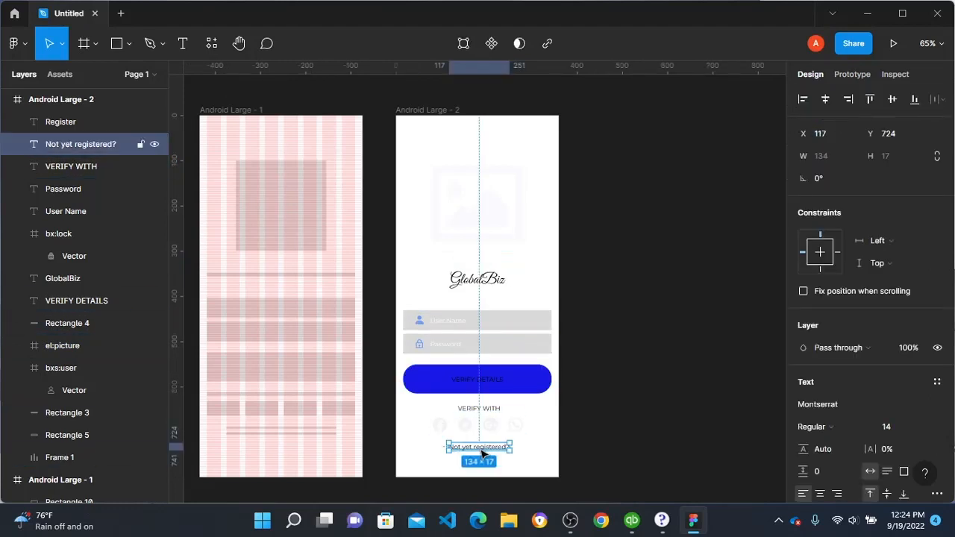
pyautogui.click(634, 299)
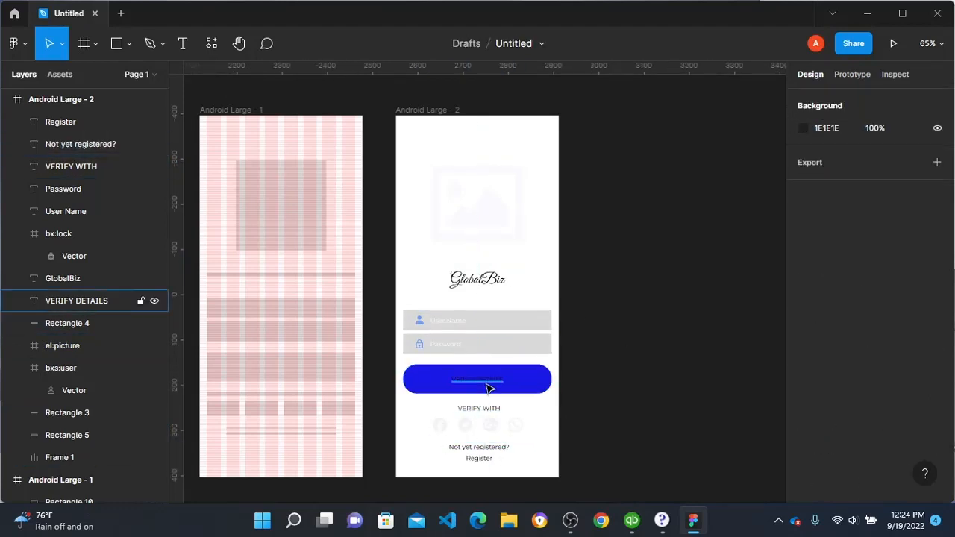
# Step: Set the Register text's fill to HSL 240, 80, 99 and its font weight to Bold
pyautogui.click(478, 459)
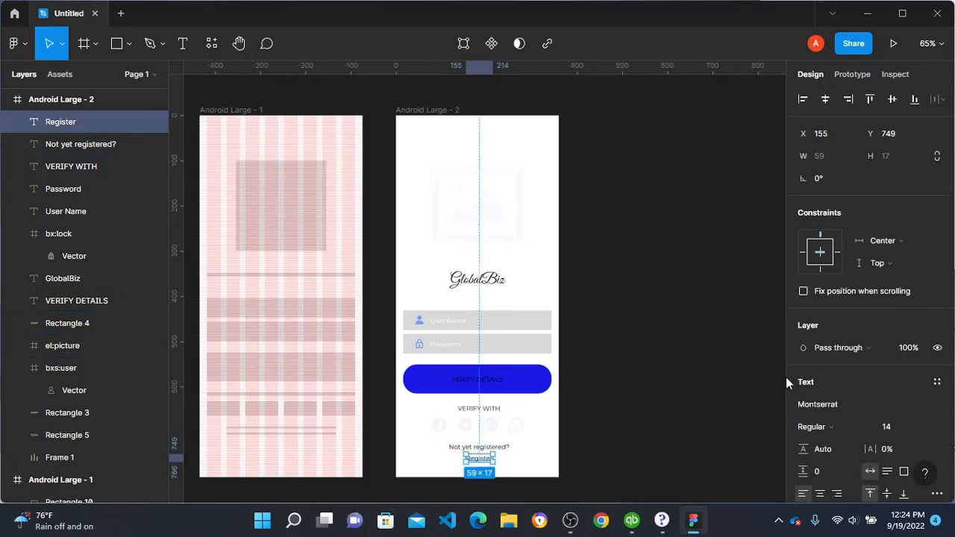
pyautogui.scroll(-3, 842, 409)
pyautogui.click(802, 349)
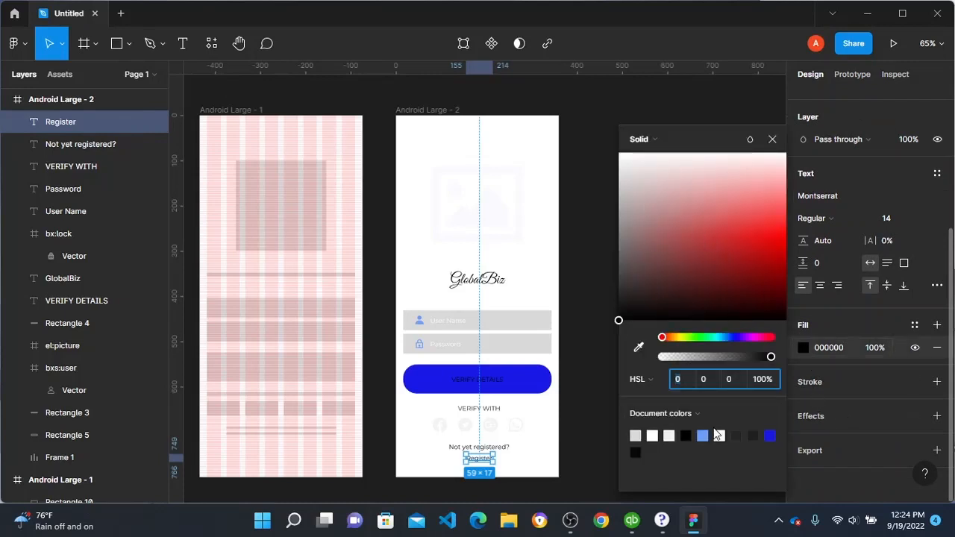
pyautogui.click(770, 436)
pyautogui.moveTo(749, 236); pyautogui.dragTo(754, 177)
pyautogui.click(770, 436)
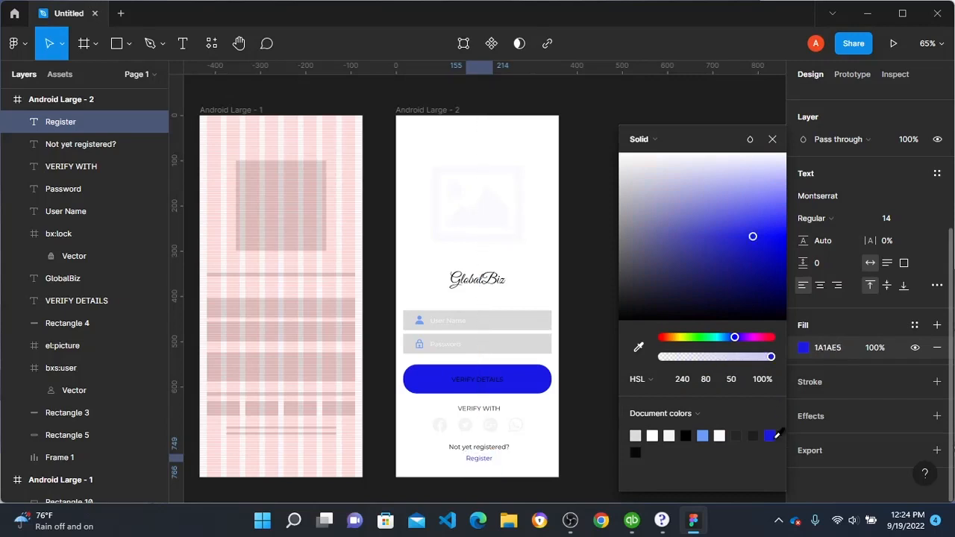
pyautogui.click(733, 380)
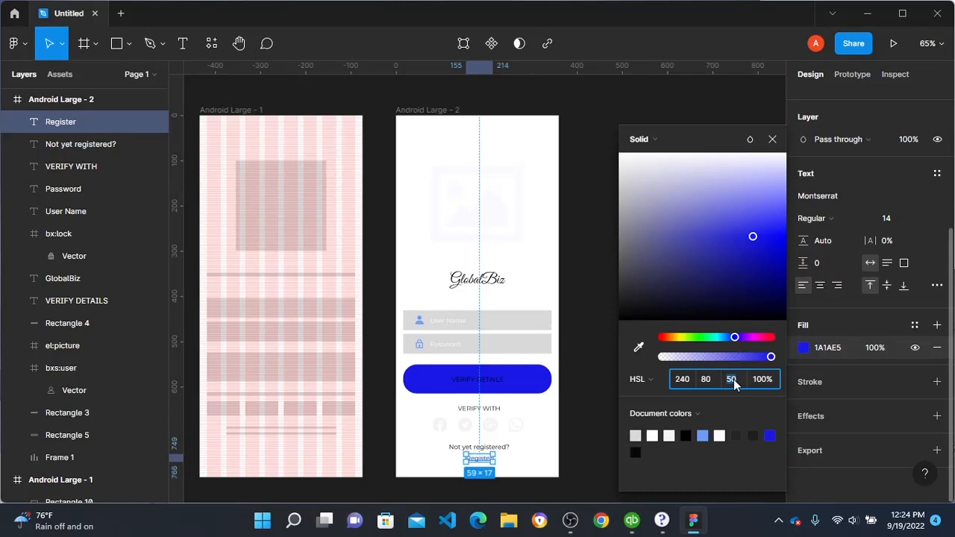
pyautogui.write('99')
pyautogui.press('Return')
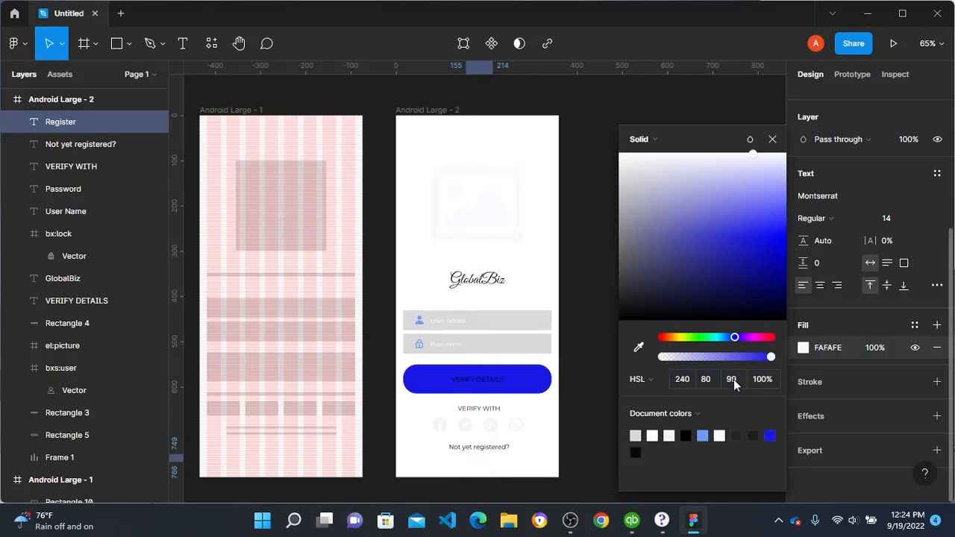
pyautogui.click(835, 209)
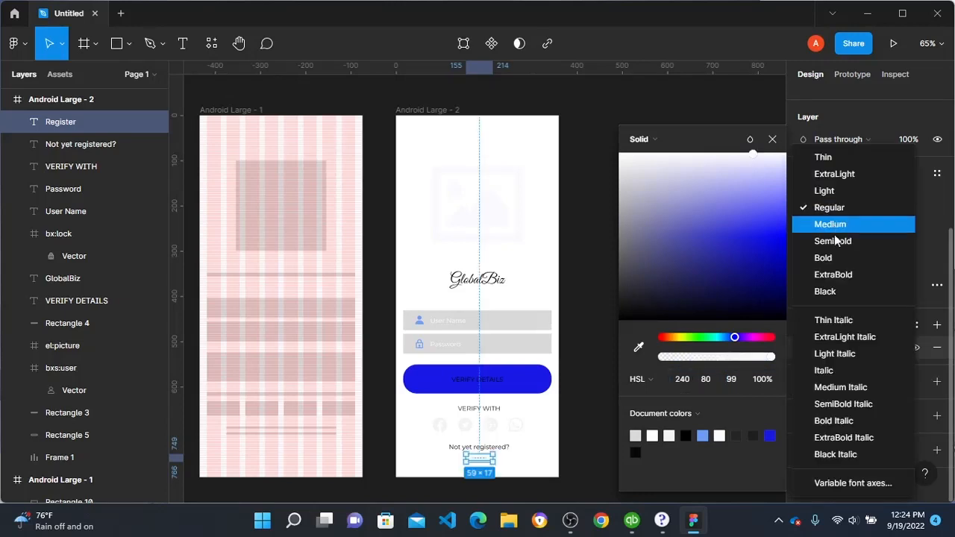
pyautogui.click(835, 259)
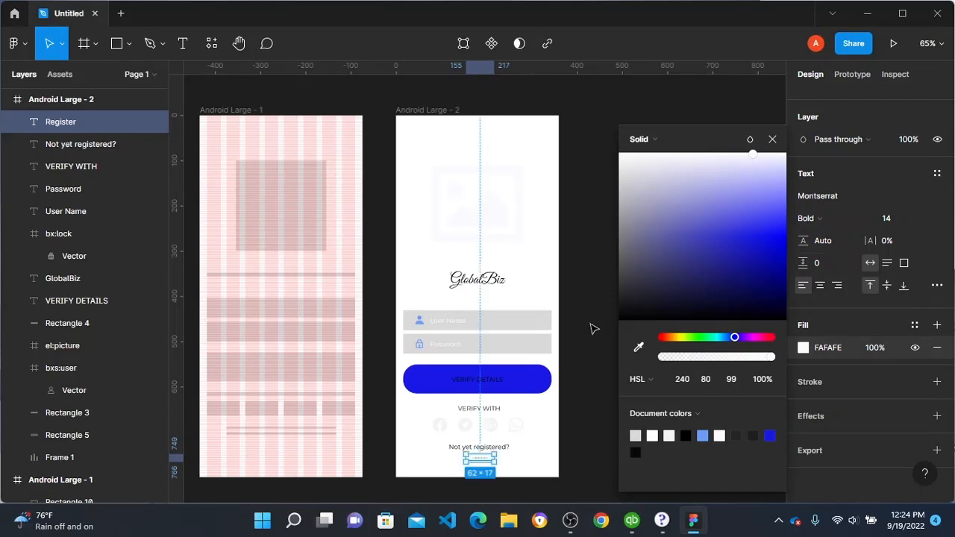
# Step: Set the fill of both the User Name and Password texts to HSL 201, 20, 20
pyautogui.click(452, 322)
pyautogui.keyDown('shift'); pyautogui.click(451, 345); pyautogui.keyUp('shift')
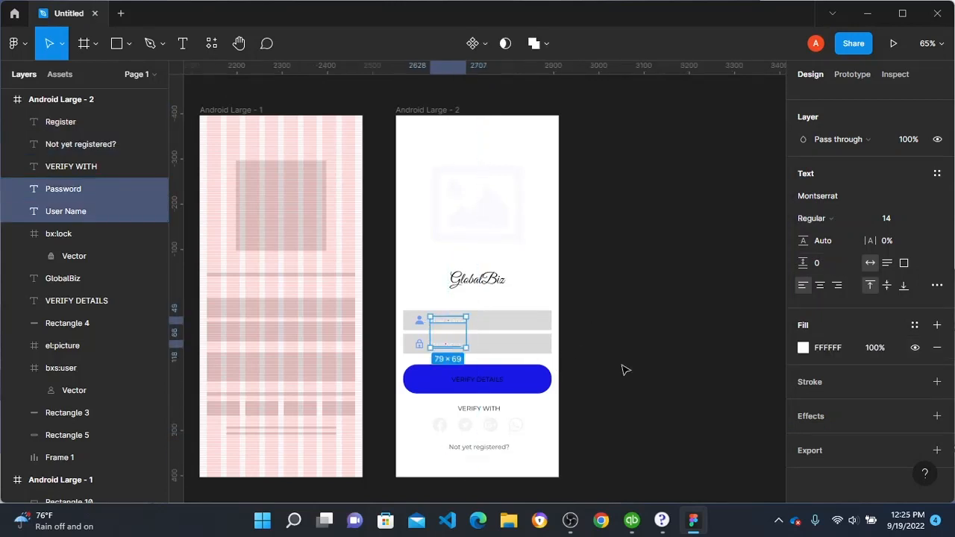
pyautogui.click(803, 347)
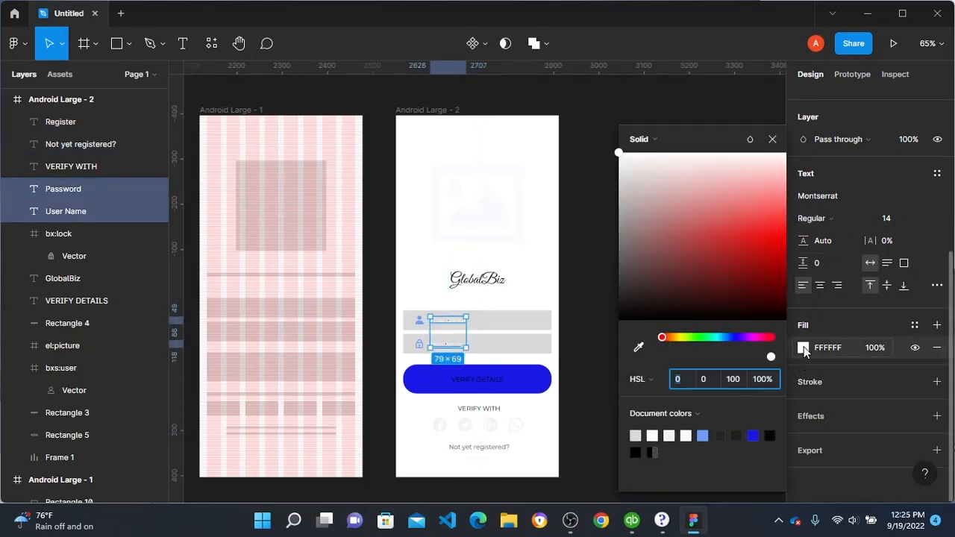
pyautogui.click(692, 377)
pyautogui.write('201')
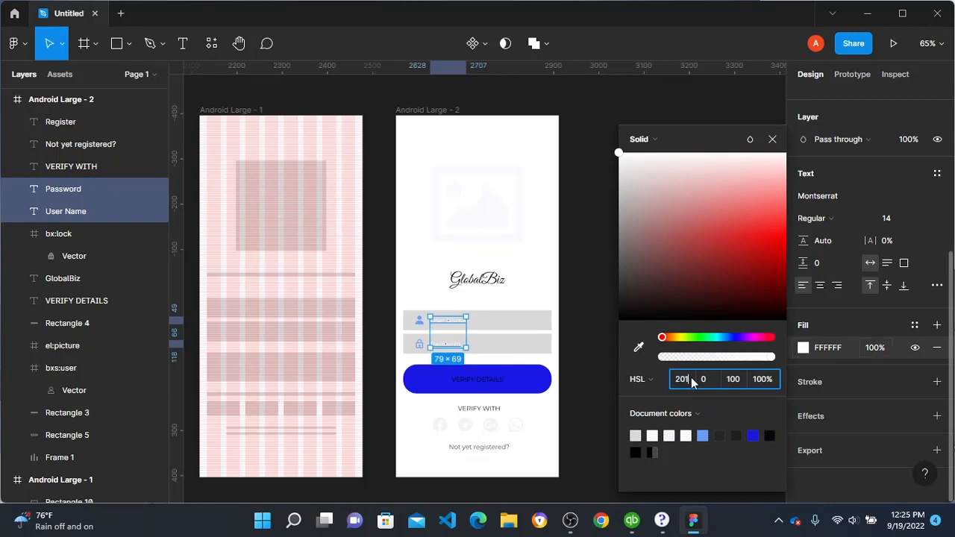
pyautogui.press('Return')
pyautogui.write('20')
pyautogui.press('Tab')
pyautogui.write('20')
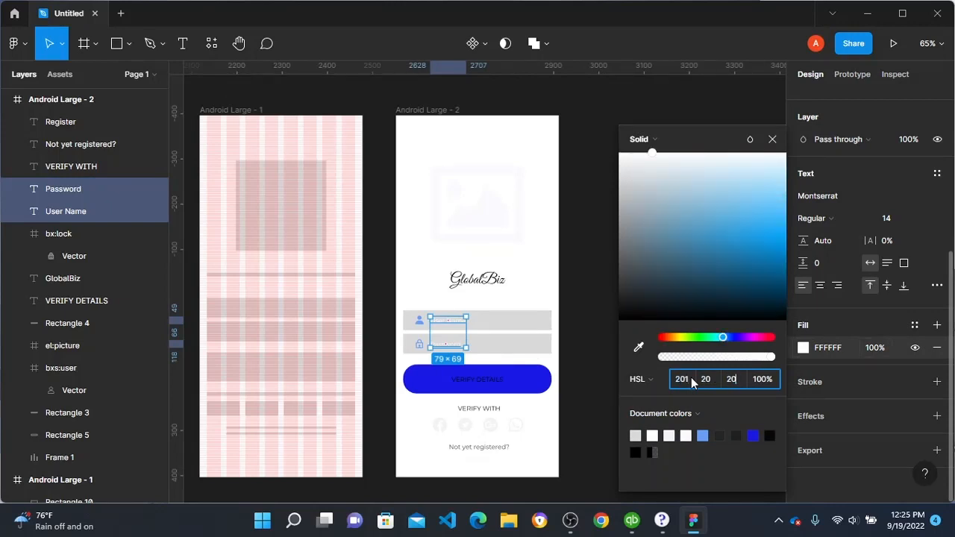
pyautogui.press('Return')
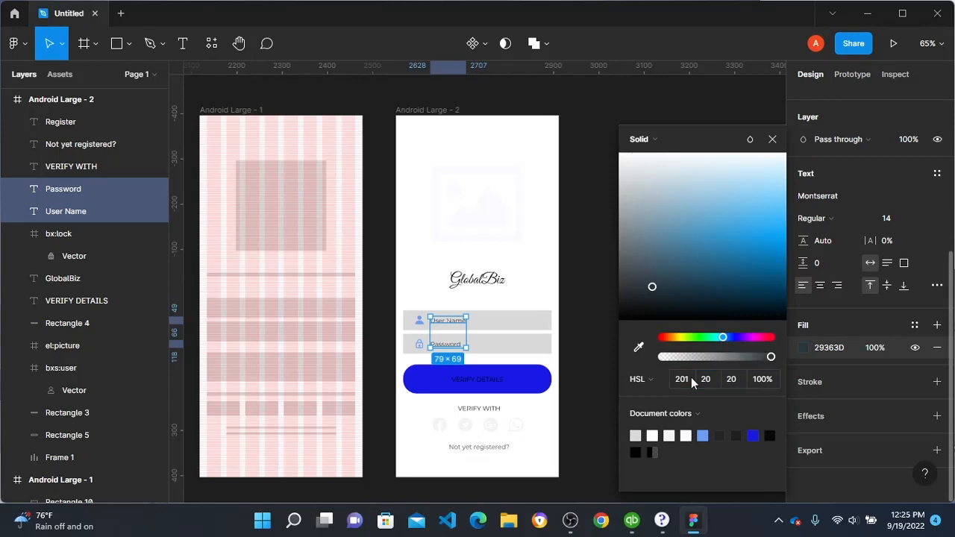
pyautogui.click(595, 152)
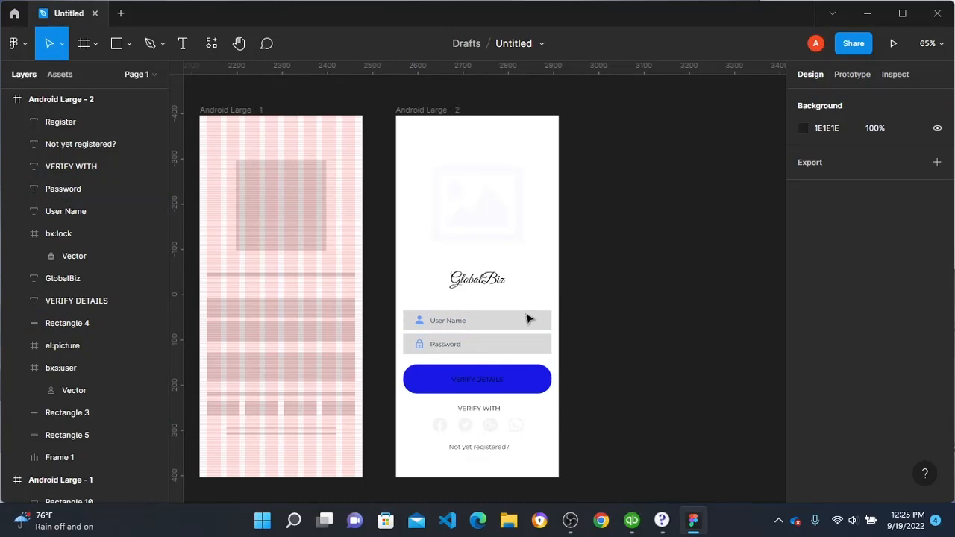
# Step: Darken the user and lock icons in the two input fields to HSL 219, 90, 20
pyautogui.click(418, 326)
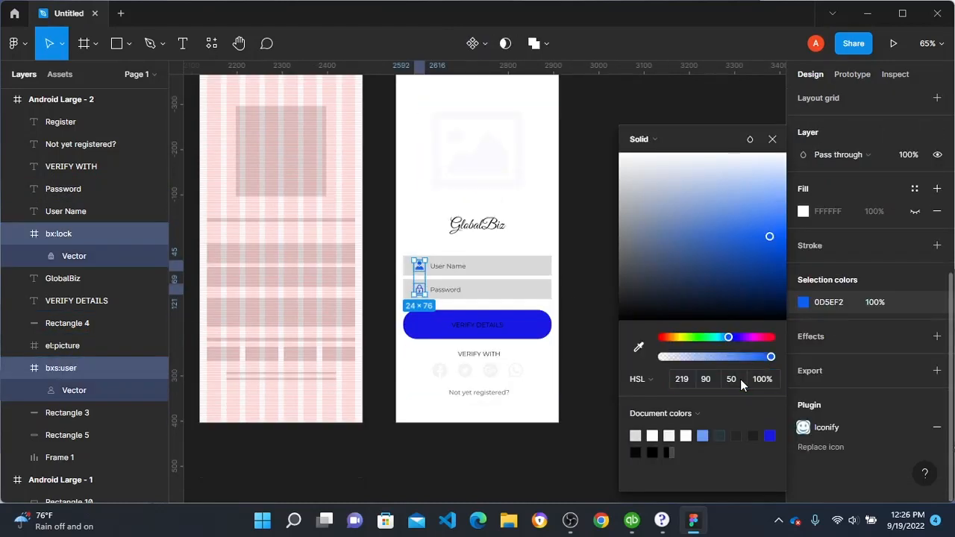
pyautogui.click(740, 379)
pyautogui.write('20')
pyautogui.press('Return')
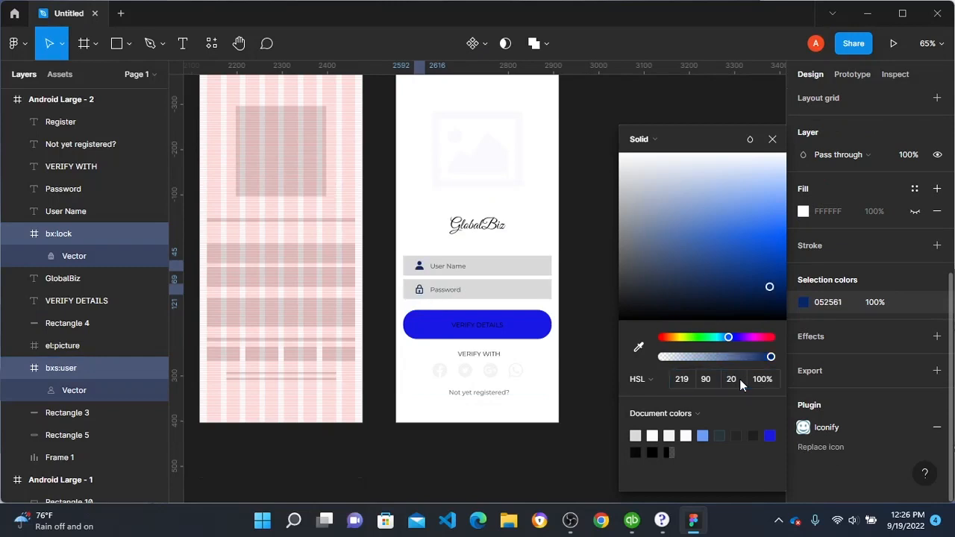
pyautogui.click(561, 217)
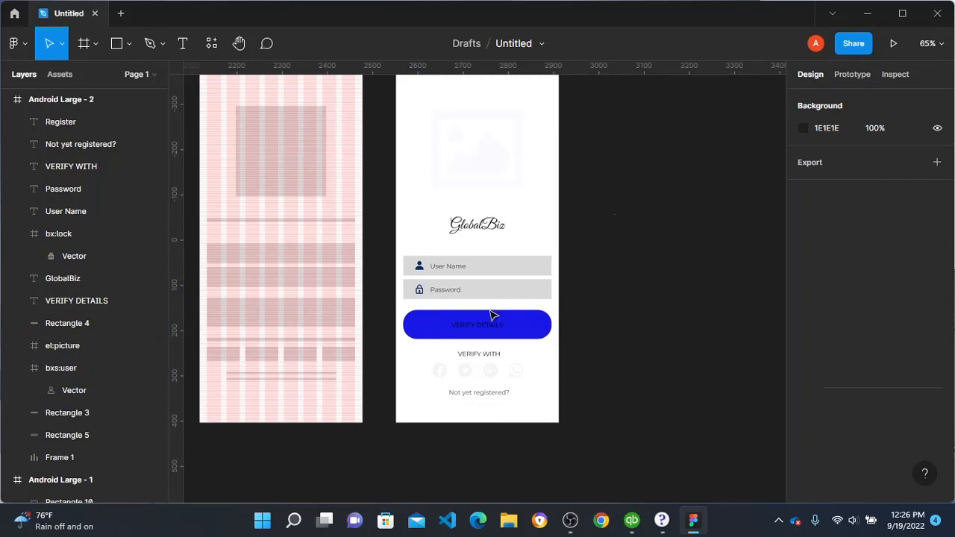
pyautogui.scroll(2, 531, 298)
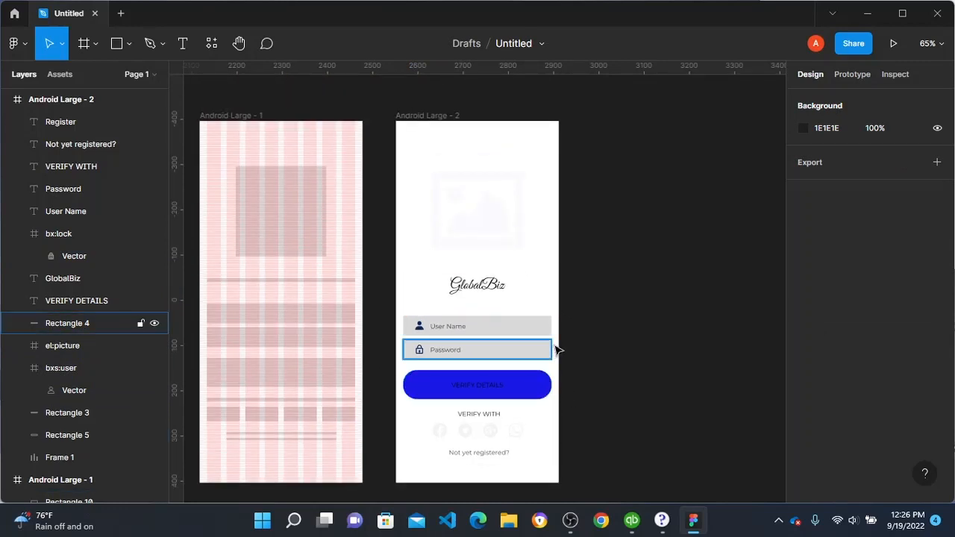
pyautogui.scroll(-2, 564, 340)
pyautogui.scroll(1, 565, 338)
pyautogui.scroll(-1, 566, 339)
pyautogui.scroll(3, 463, 338)
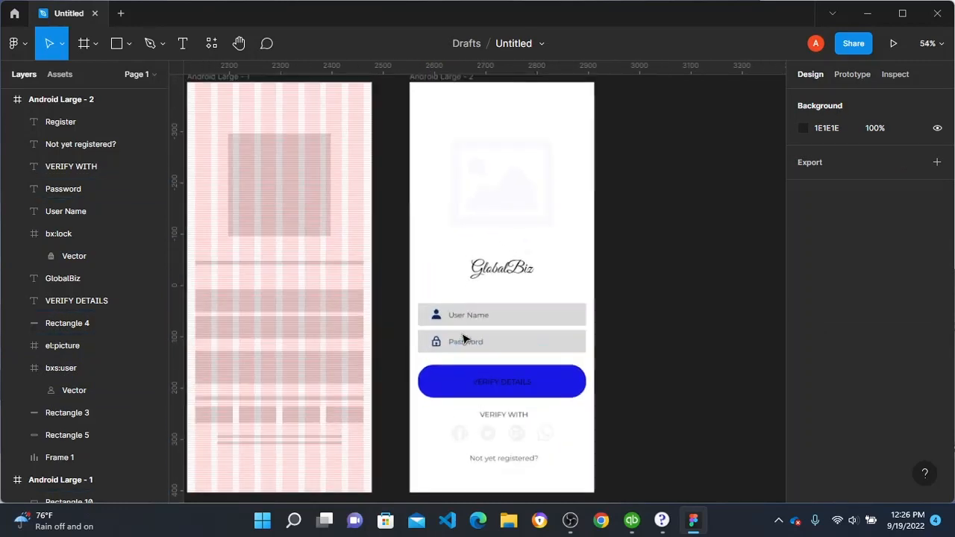
pyautogui.scroll(2, 464, 339)
pyautogui.scroll(-4, 465, 339)
pyautogui.scroll(1, 482, 322)
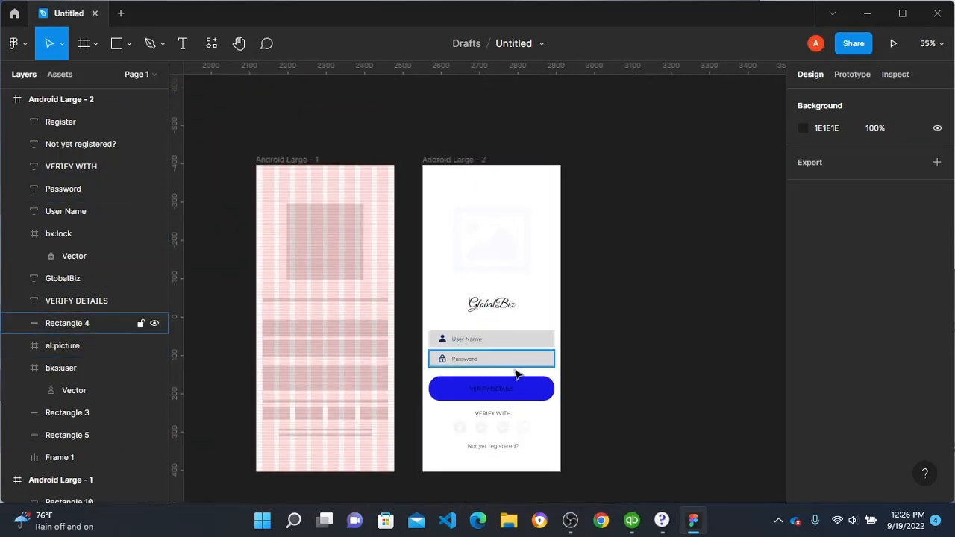
pyautogui.scroll(-1, 485, 283)
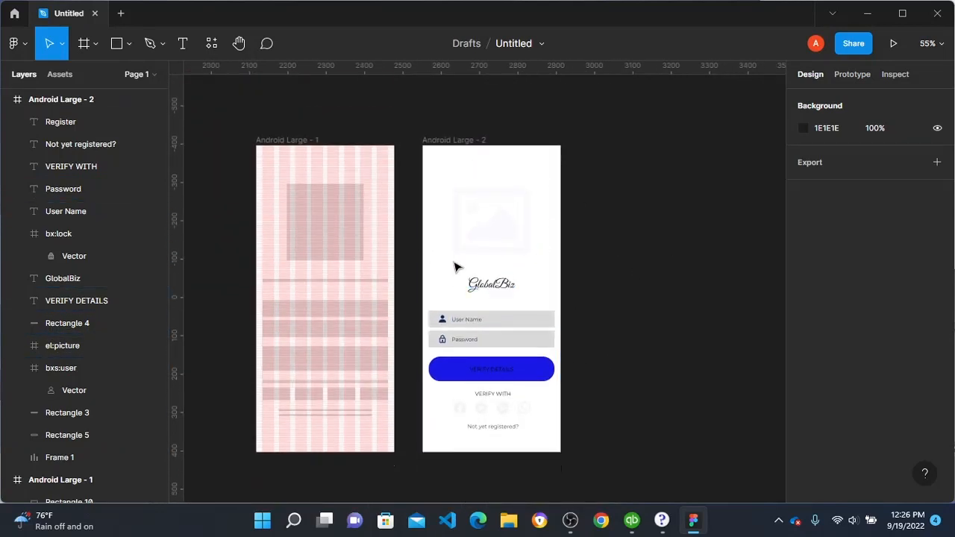
# Step: Set the font weight of the VERIFY DETAILS text on the blue button to Bold
pyautogui.click(502, 369)
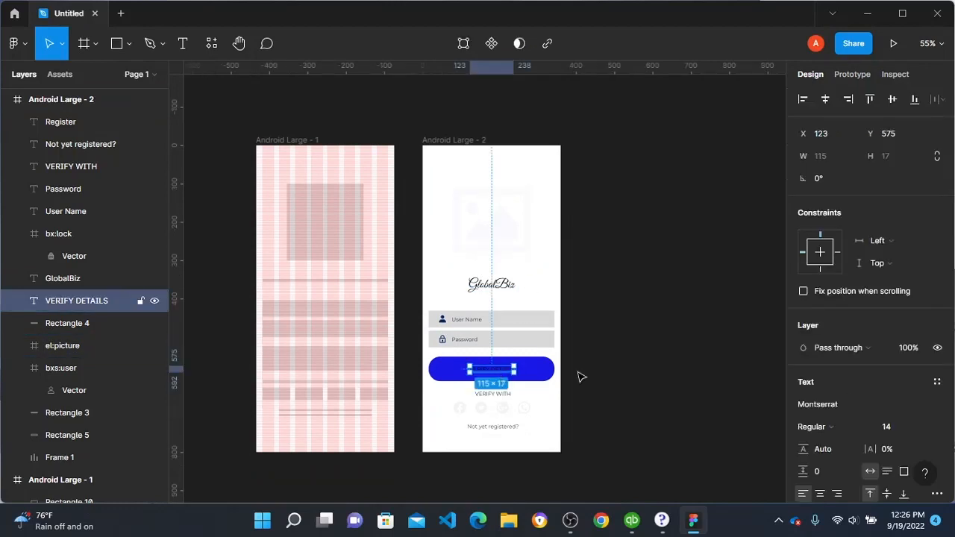
pyautogui.scroll(-5, 843, 388)
pyautogui.click(834, 215)
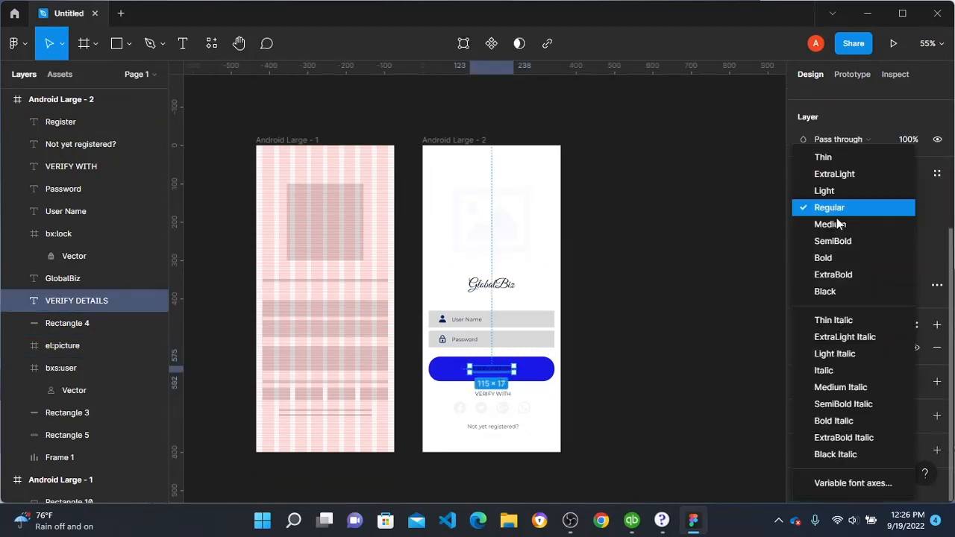
pyautogui.click(828, 258)
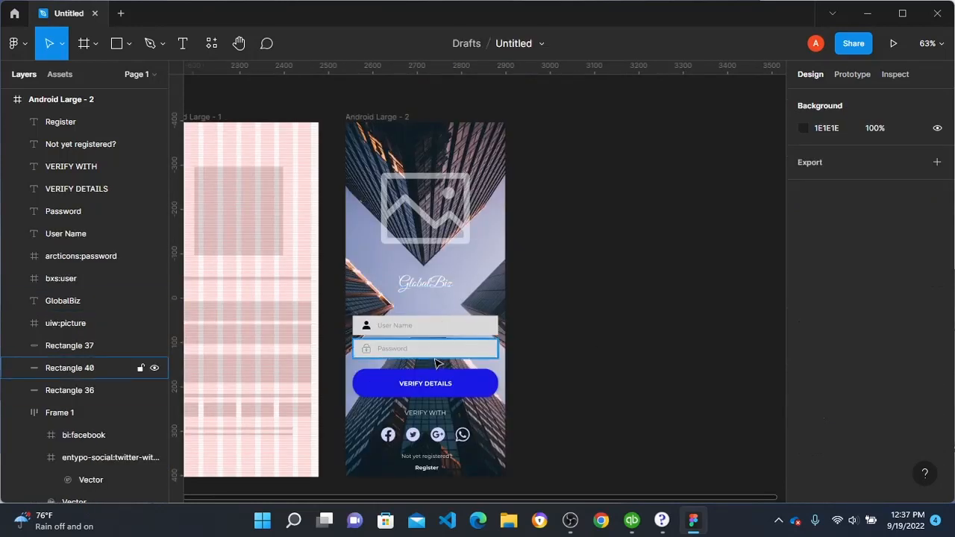
pyautogui.scroll(1, 437, 362)
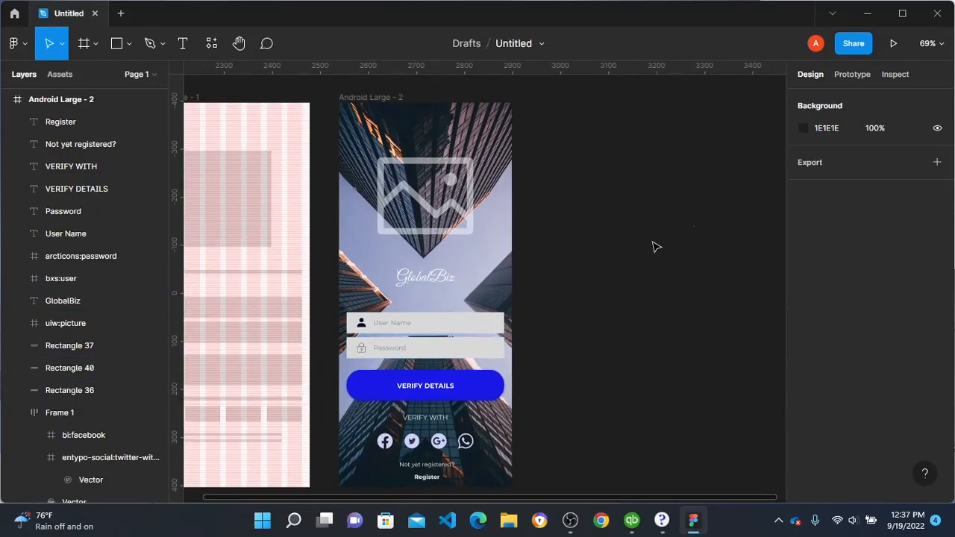
# Step: Duplicate the finished Android Large - 2 login frame and place the copy beside the original on its right
pyautogui.click(384, 106)
pyautogui.moveTo(409, 132); pyautogui.dragTo(629, 171)
pyautogui.hscroll(2, 572, 224)
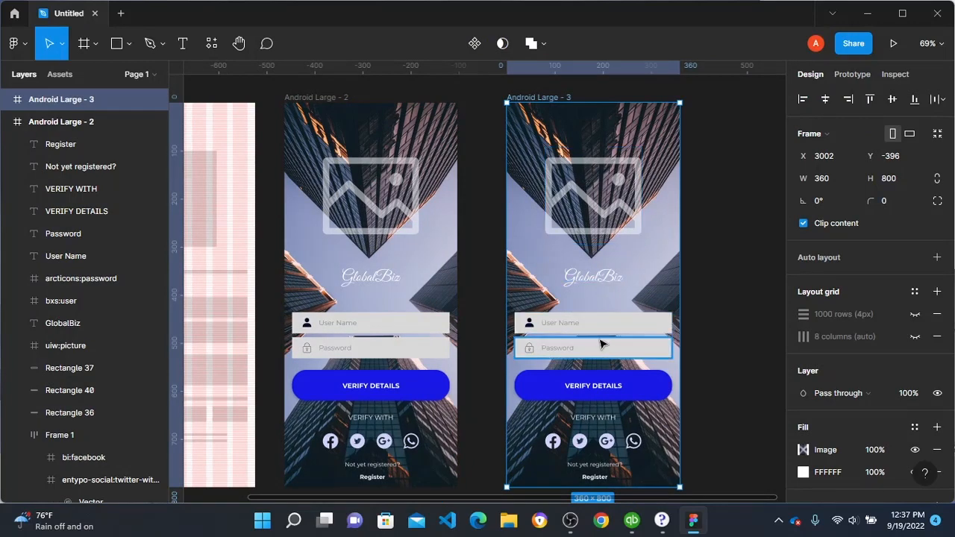
# Step: Delete the User Name and Password fields, including their icons and labels, from the duplicated frame
pyautogui.scroll(2, 640, 333)
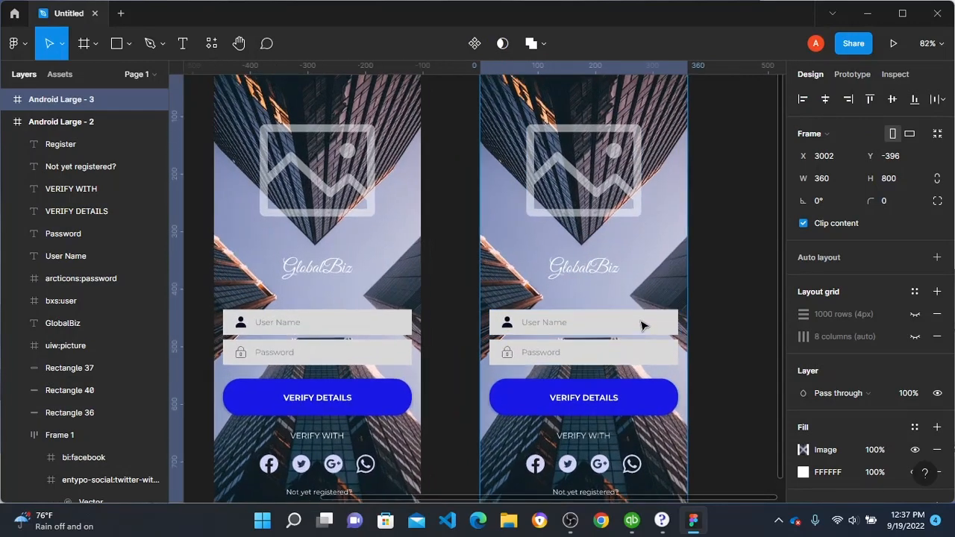
pyautogui.moveTo(721, 302); pyautogui.dragTo(480, 375)
pyautogui.press('Delete')
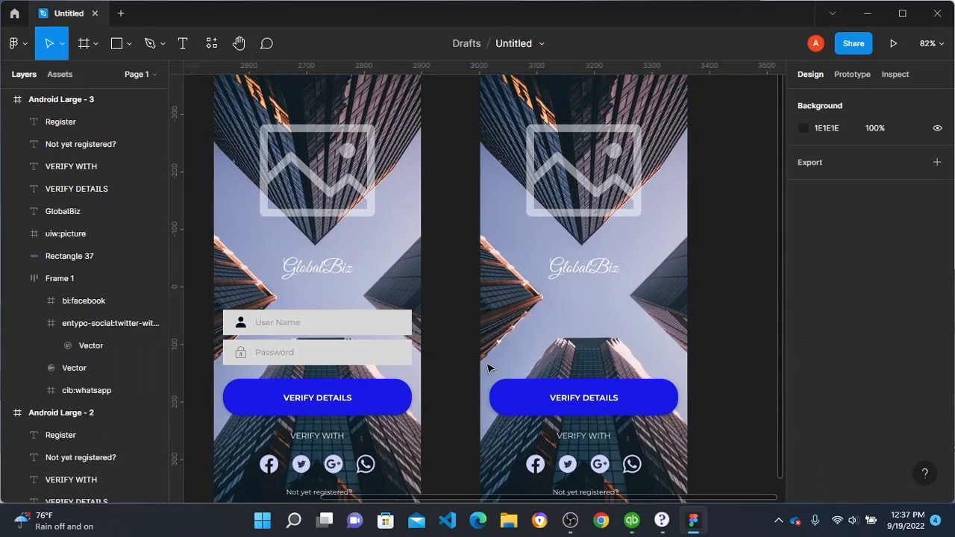
# Step: Add a 100 × 100 circle to the duplicated frame, centred horizontally below GlobalBiz at X 130, Y 400
pyautogui.press('o')
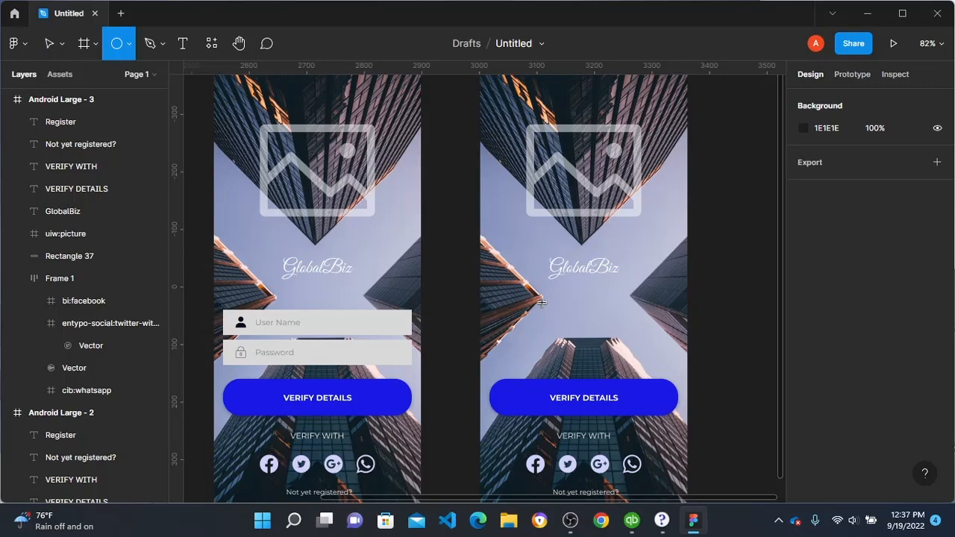
pyautogui.click(542, 302)
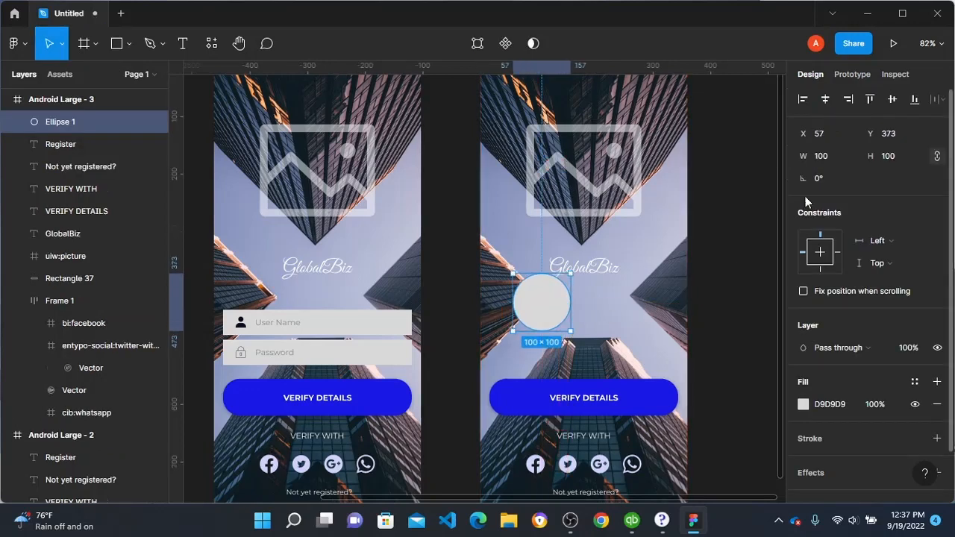
pyautogui.moveTo(542, 294); pyautogui.dragTo(588, 322)
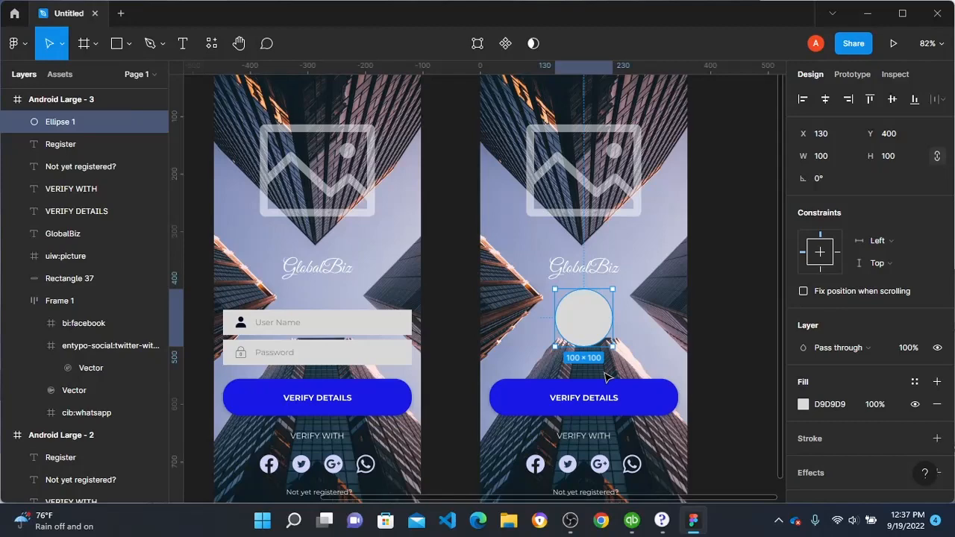
# Step: Add the text "Verifying details" between the grey circle and the VERIFY DETAILS button in the duplicated frame
pyautogui.scroll(4, 606, 377)
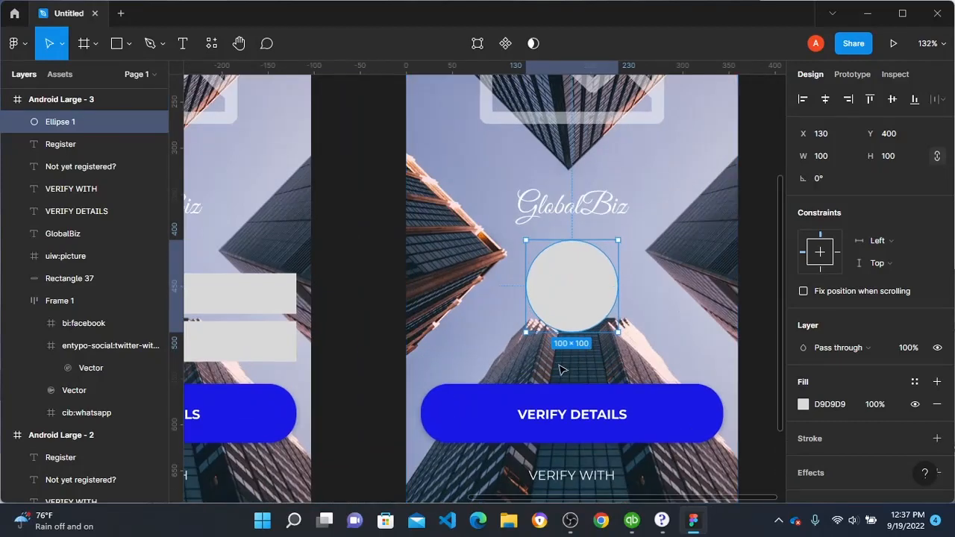
pyautogui.press('t')
pyautogui.click(503, 344)
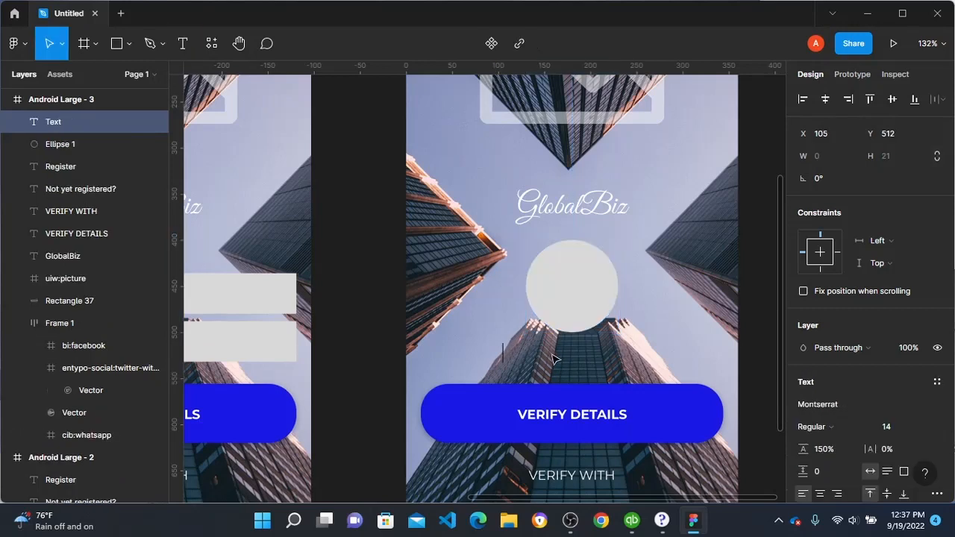
pyautogui.write('vER')
pyautogui.press('BackSpace')
pyautogui.press('BackSpace')
pyautogui.press('BackSpace')
pyautogui.write('V')
pyautogui.write('eed')
pyautogui.press('BackSpace')
pyautogui.press('BackSpace')
pyautogui.write('rify')
pyautogui.press('BackSpace')
pyautogui.press('BackSpace')
pyautogui.write('fying')
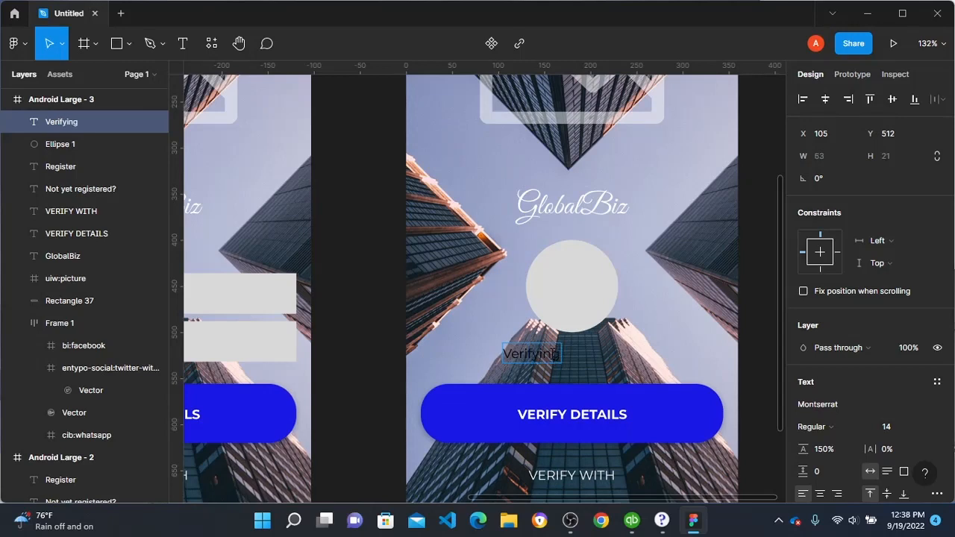
pyautogui.write(' details.')
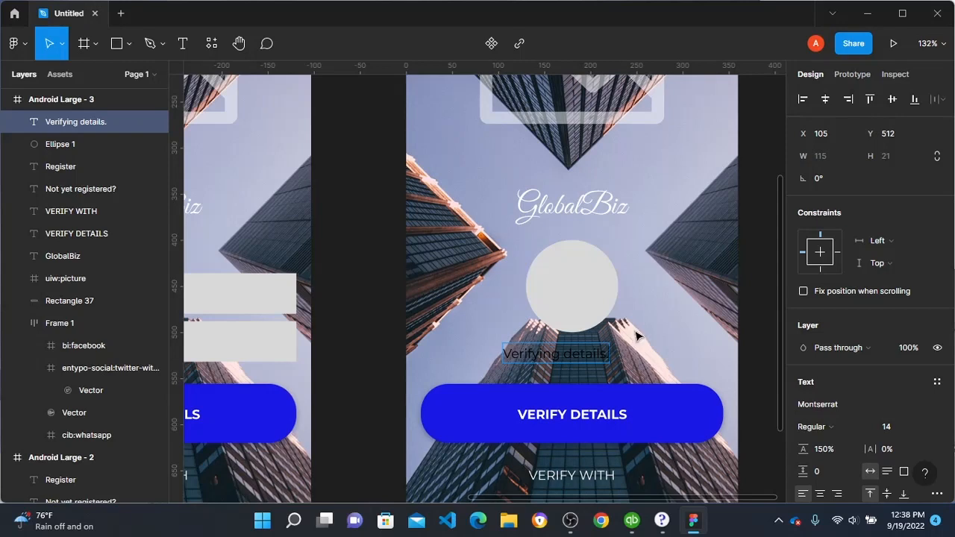
# Step: End the "Verifying details." text with a full stop and centre it horizontally in the frame
pyautogui.press('Escape')
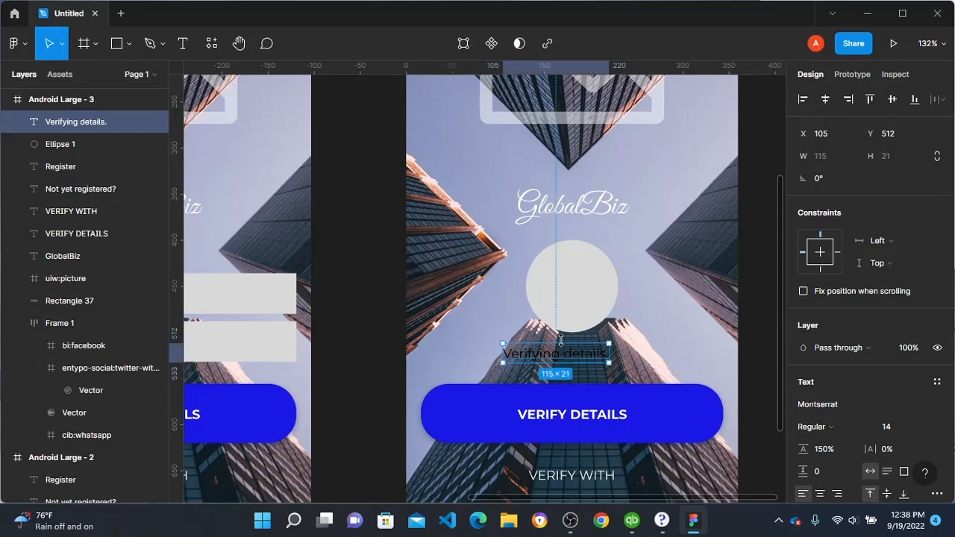
pyautogui.press('alt')
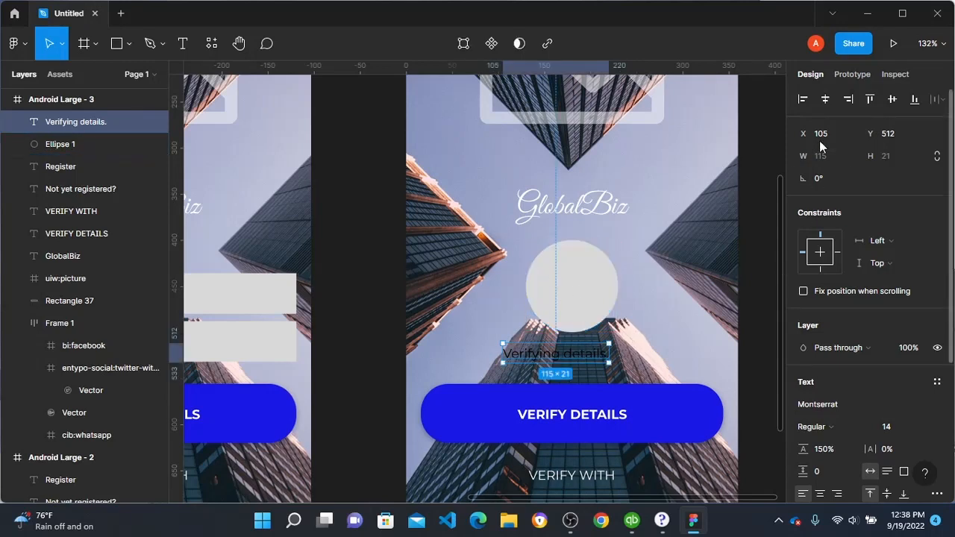
pyautogui.click(827, 105)
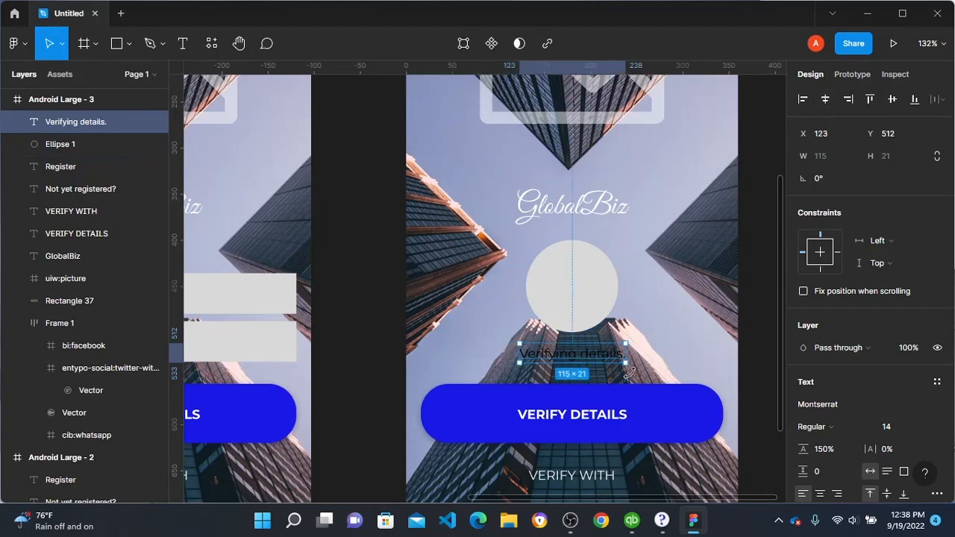
# Step: Recolour the "Verifying details." text to the very pale blue EAEAFC
pyautogui.scroll(-3, 846, 376)
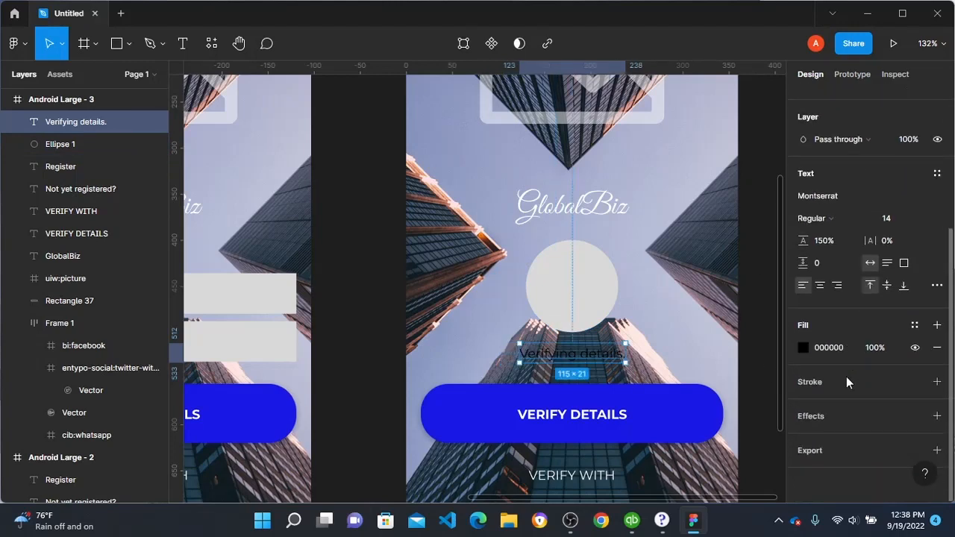
pyautogui.click(803, 348)
pyautogui.click(753, 435)
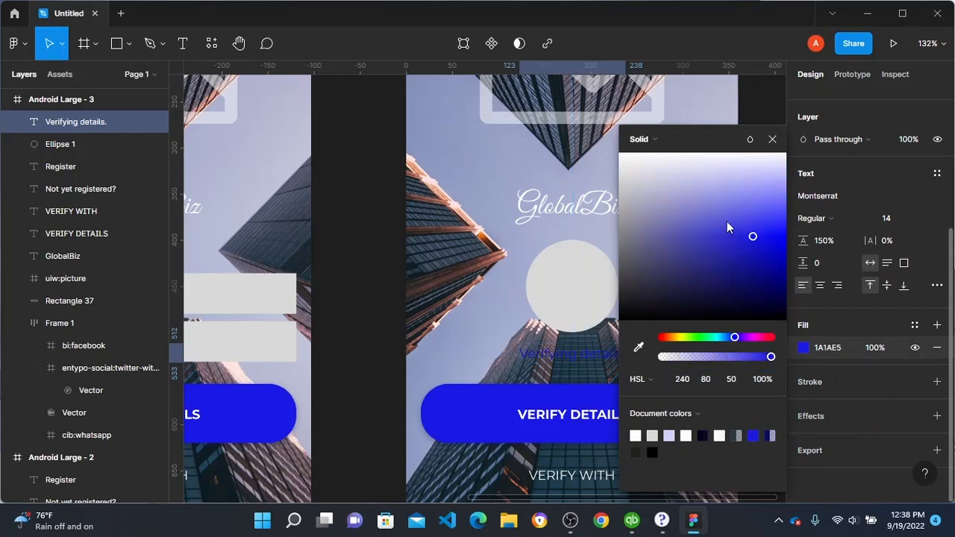
pyautogui.click(744, 178)
pyautogui.moveTo(744, 178); pyautogui.dragTo(746, 170)
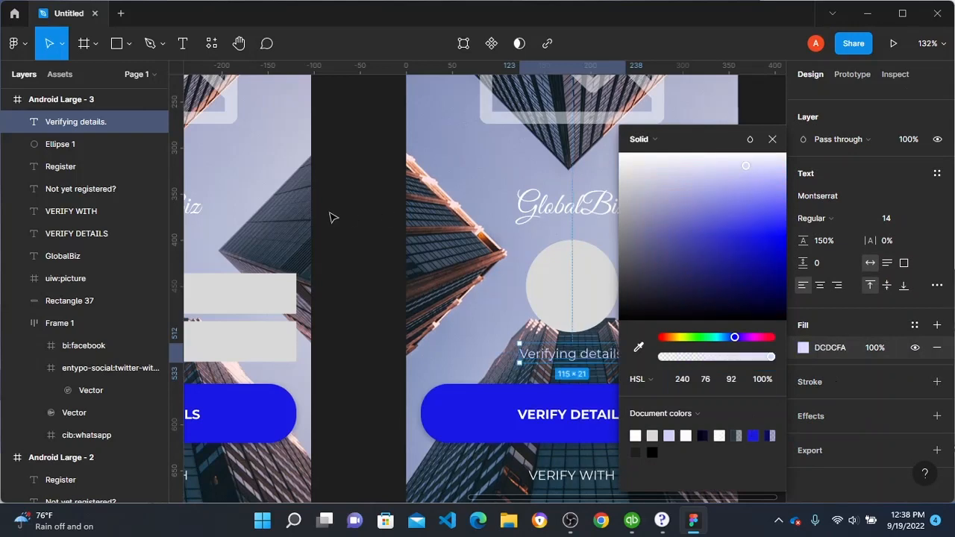
pyautogui.click(384, 202)
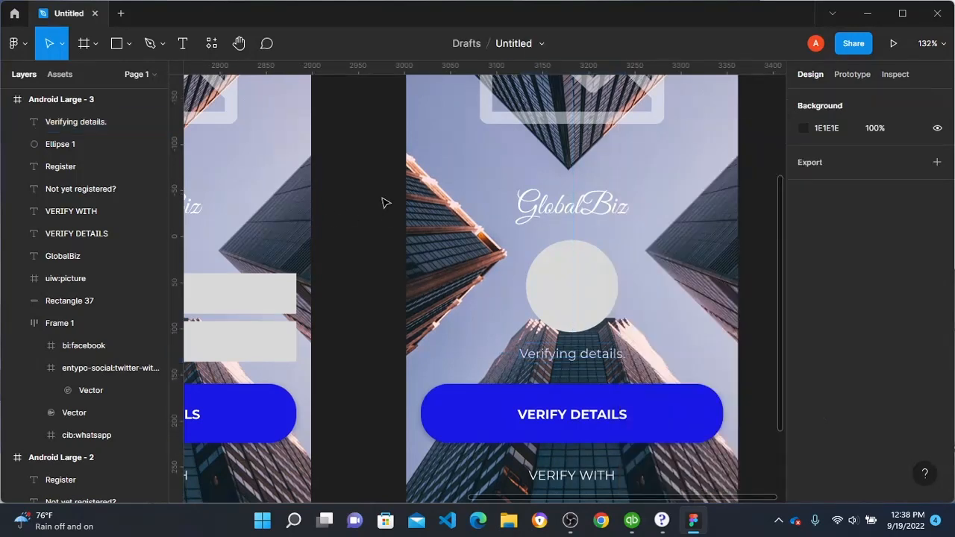
pyautogui.click(600, 357)
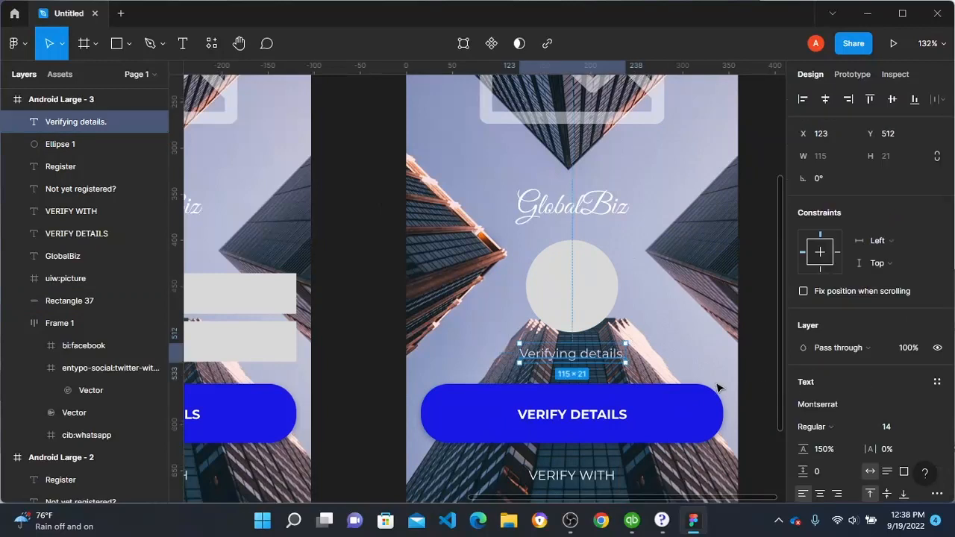
pyautogui.scroll(-3, 821, 416)
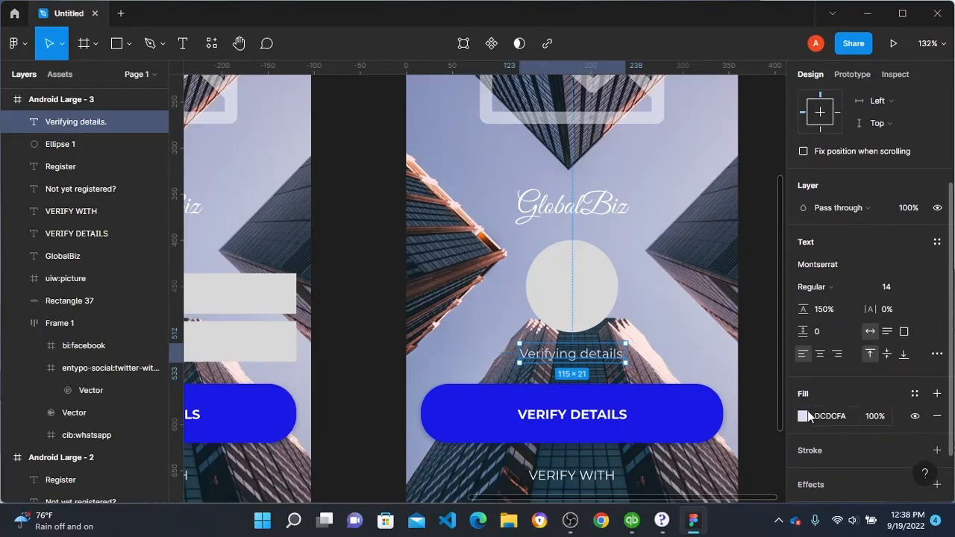
pyautogui.click(804, 417)
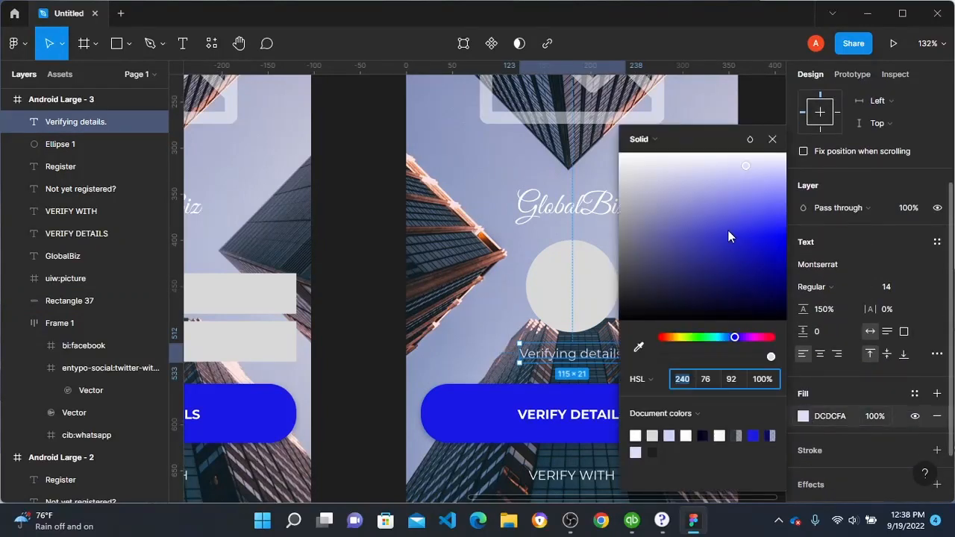
pyautogui.click(747, 165)
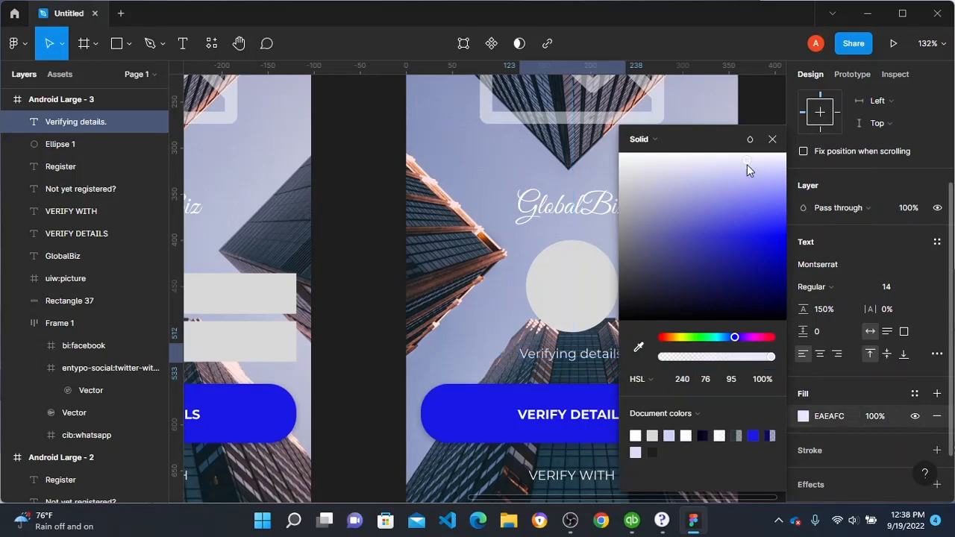
pyautogui.click(336, 215)
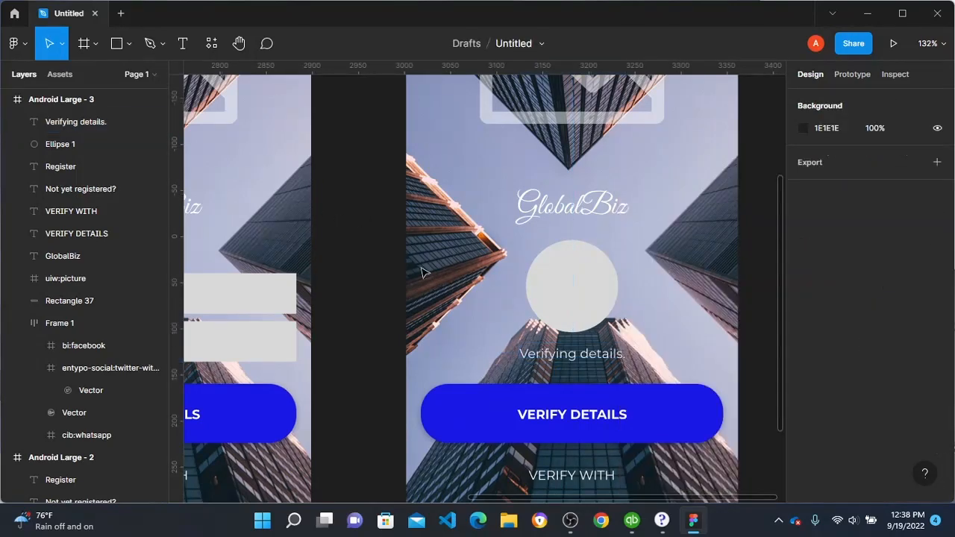
# Step: Duplicate the grey circle in place and shape the copy into an arc with about 79% sweep and an 80% ratio
pyautogui.scroll(-3, 422, 348)
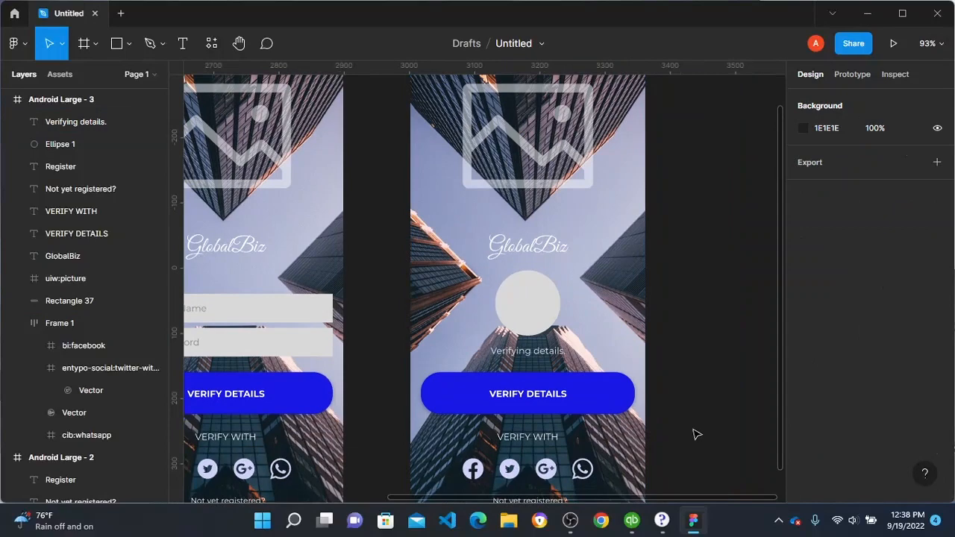
pyautogui.scroll(1, 536, 353)
pyautogui.click(545, 336)
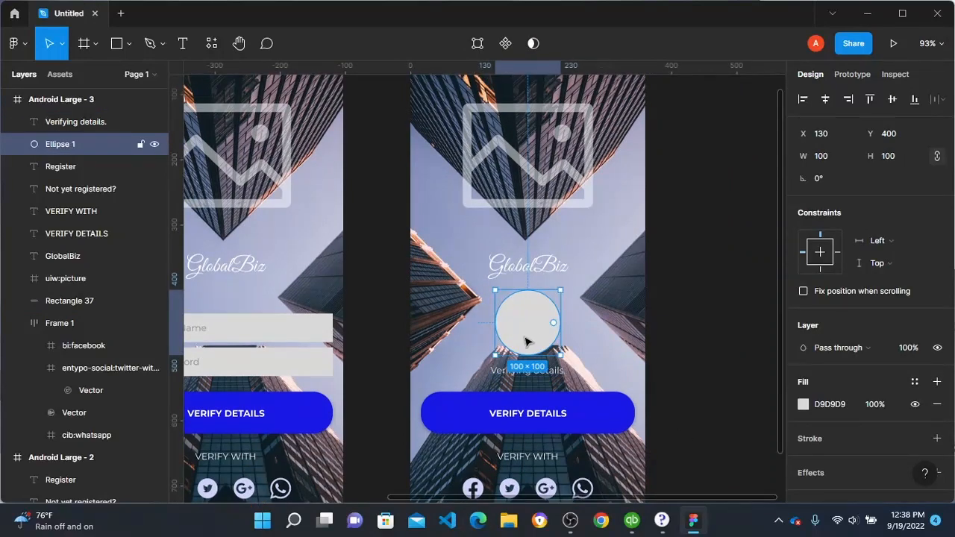
pyautogui.scroll(3, 527, 342)
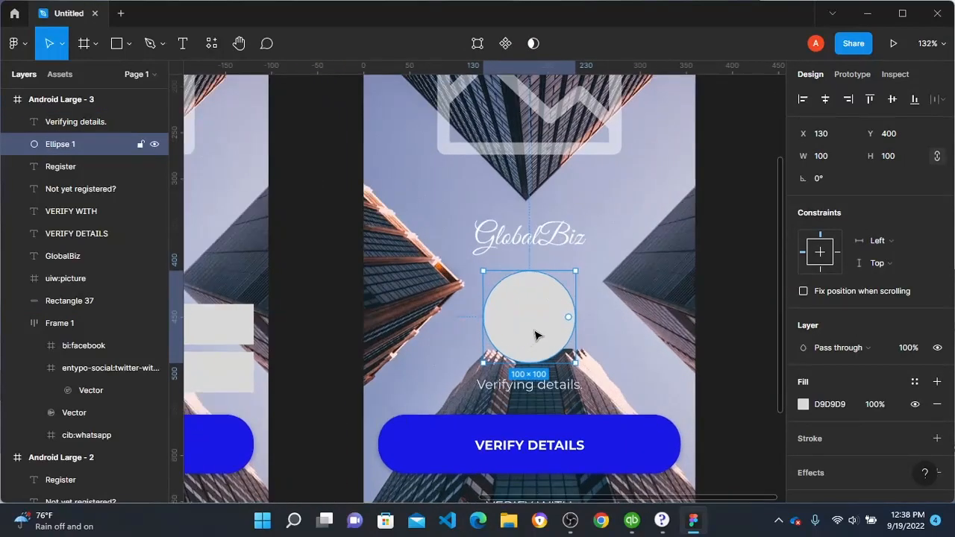
pyautogui.hotkey('ctrl', 'd')
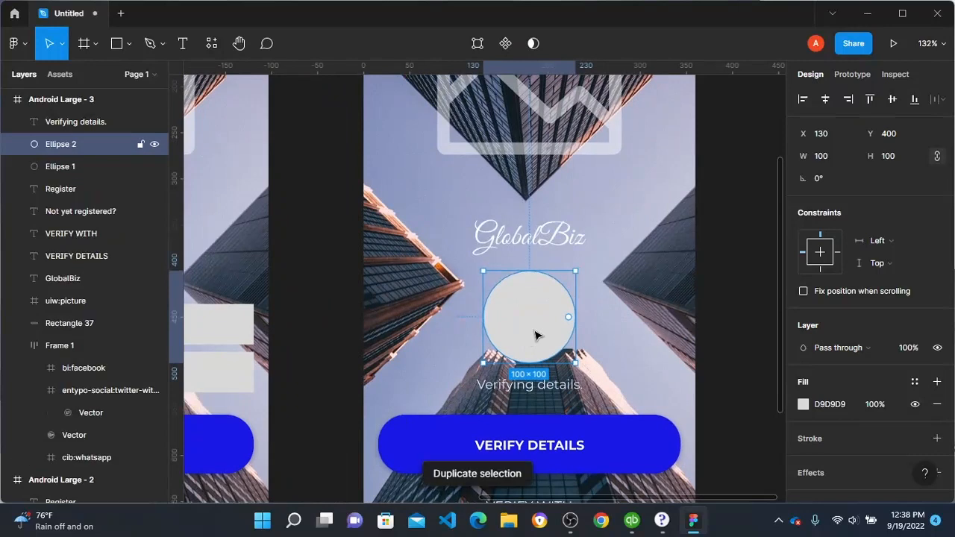
pyautogui.moveTo(567, 320); pyautogui.dragTo(510, 332)
pyautogui.click(912, 204)
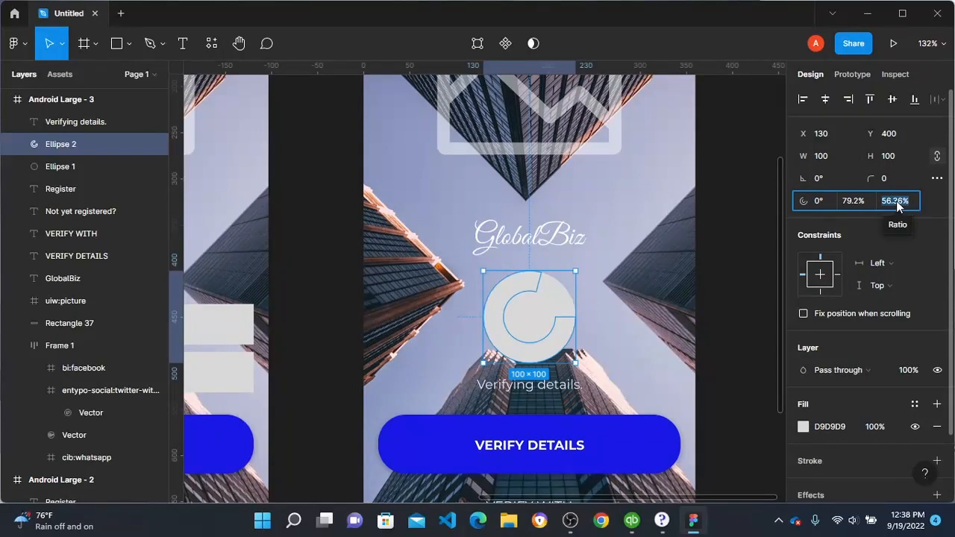
pyautogui.write('80')
pyautogui.press('Return')
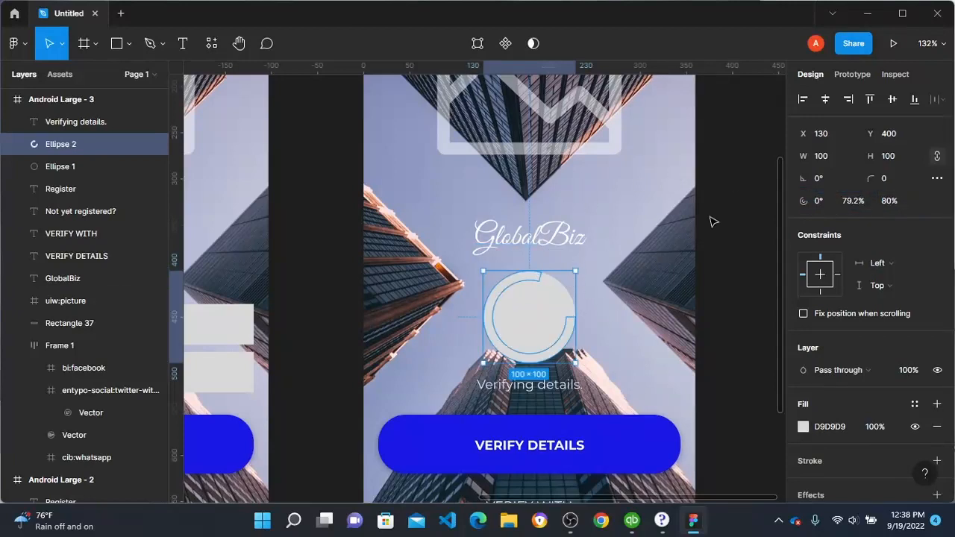
# Step: Fill the arc with the document's blue, 1A1AE5
pyautogui.click(804, 427)
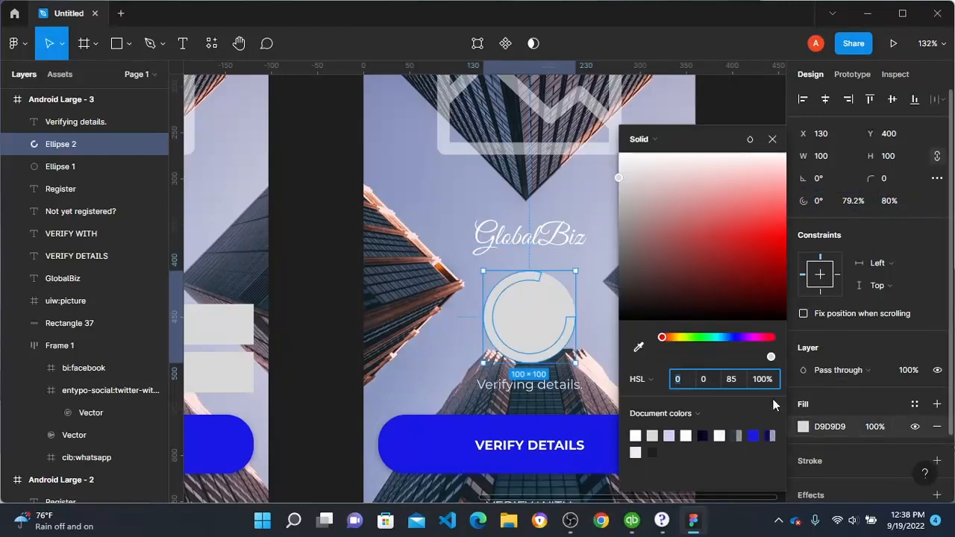
pyautogui.click(753, 437)
pyautogui.click(544, 292)
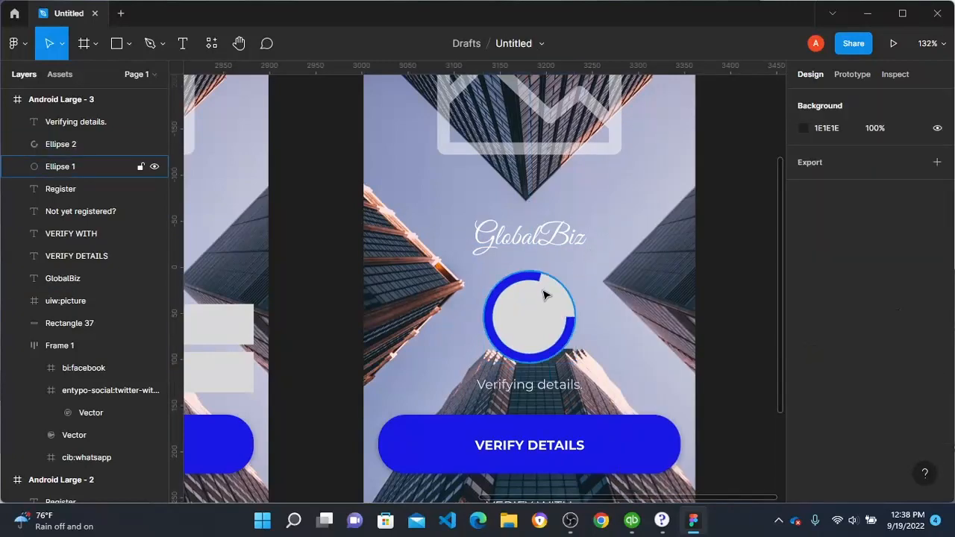
# Step: Fill the full circle beneath the arc with the same blue, 1A1AE5, at 20% opacity
pyautogui.click(544, 298)
pyautogui.click(804, 404)
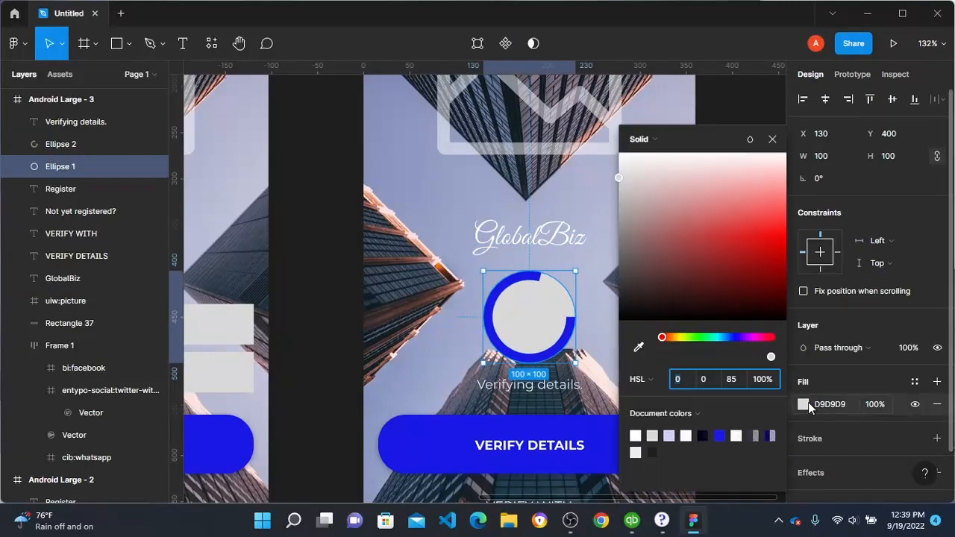
pyautogui.click(720, 437)
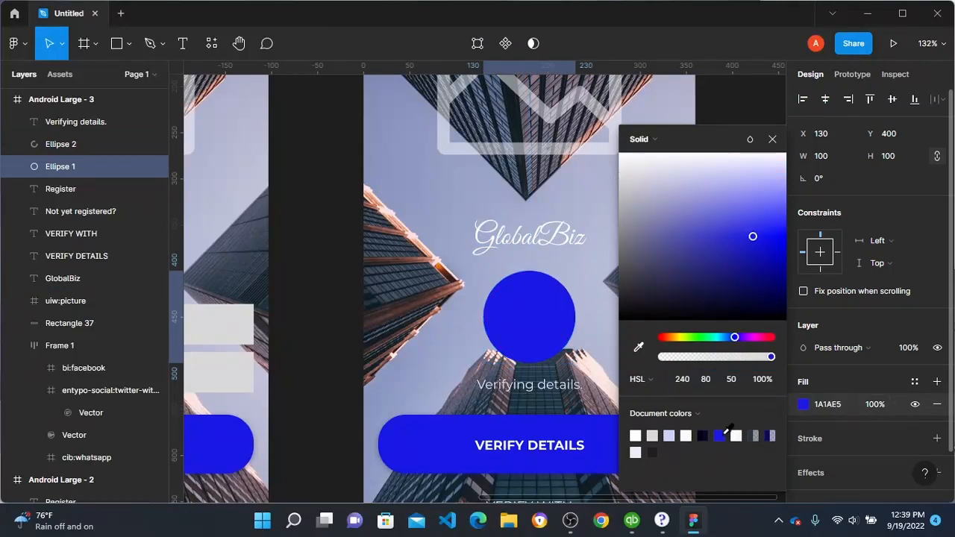
pyautogui.click(764, 380)
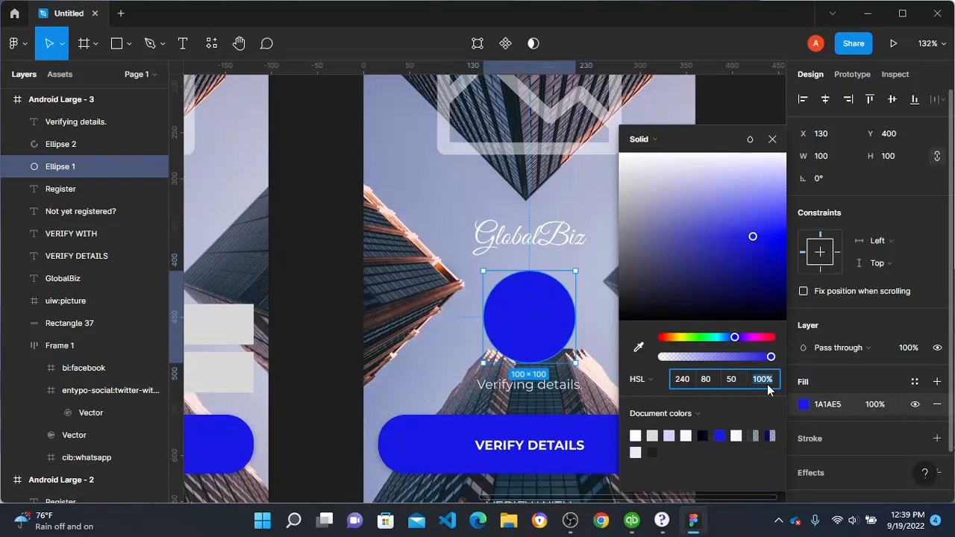
pyautogui.write('20')
pyautogui.press('Return')
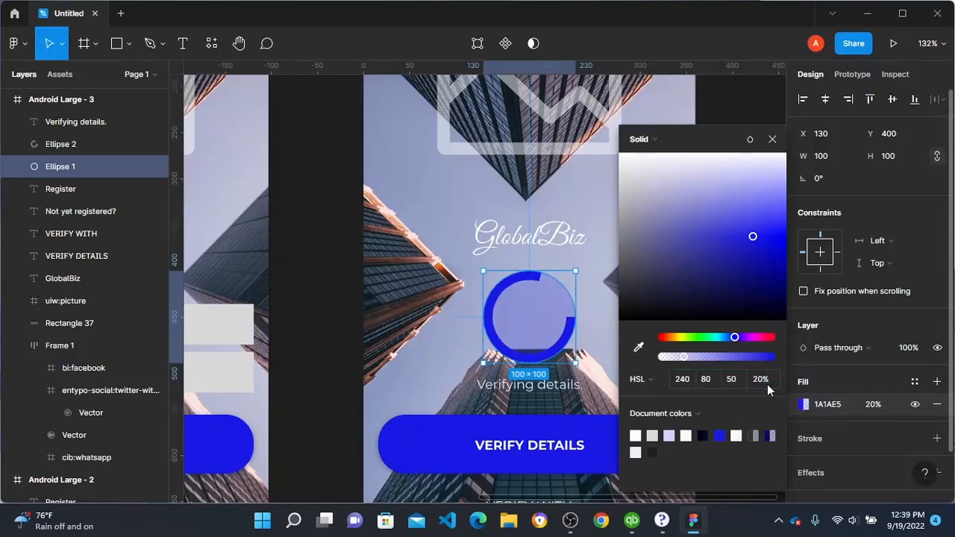
pyautogui.click(326, 233)
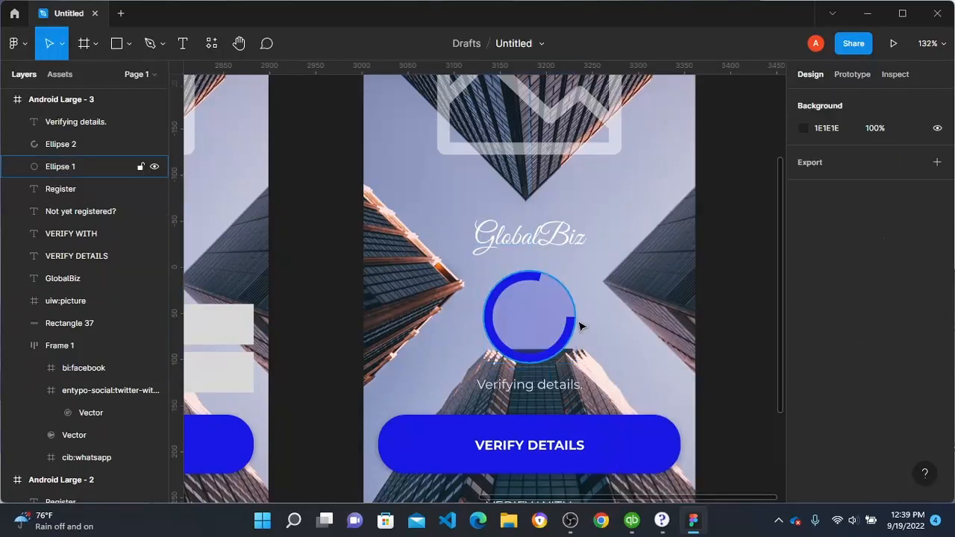
# Step: Set the blue arc's start to 135° and sweep to 10%, and rotate it to about -134.6° so it begins at the circle's top
pyautogui.click(572, 340)
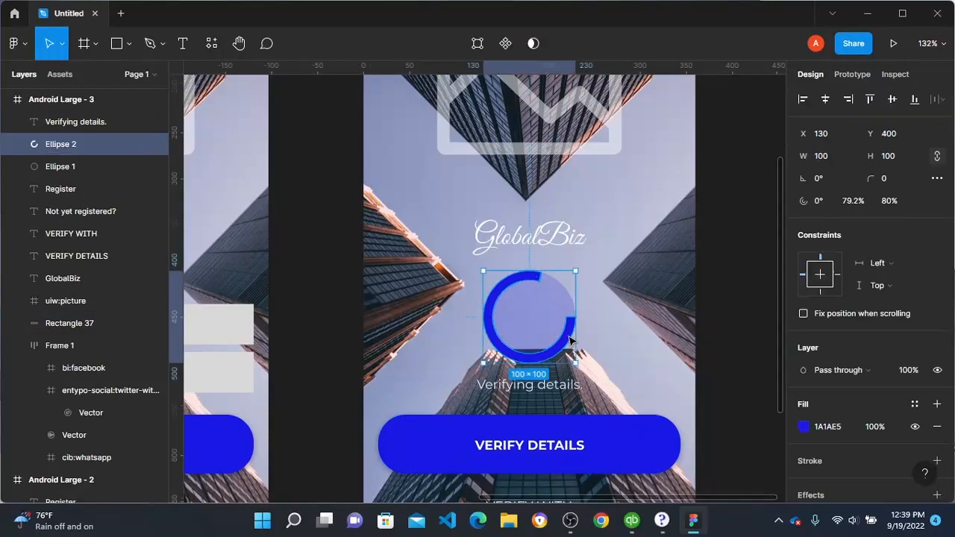
pyautogui.moveTo(571, 320); pyautogui.dragTo(502, 337)
pyautogui.click(861, 200)
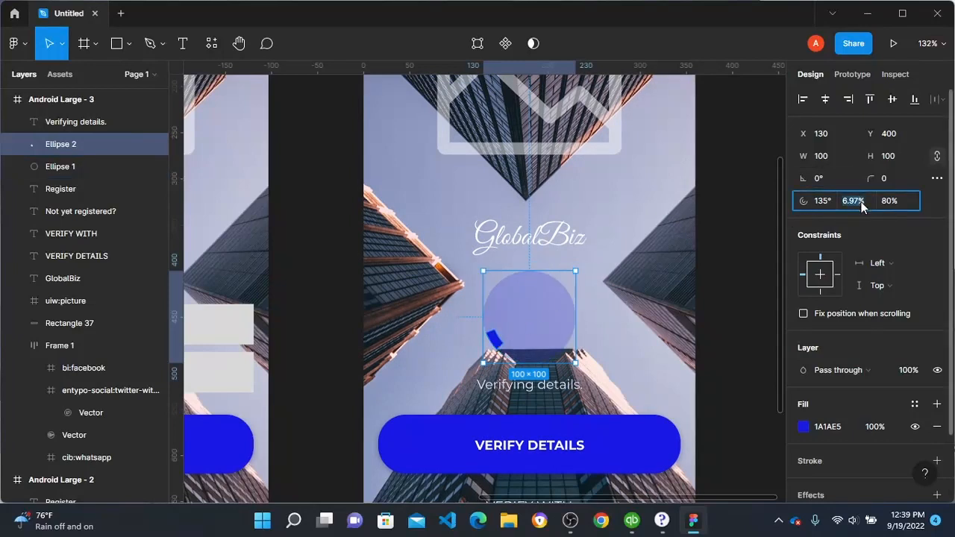
pyautogui.write('10')
pyautogui.press('Return')
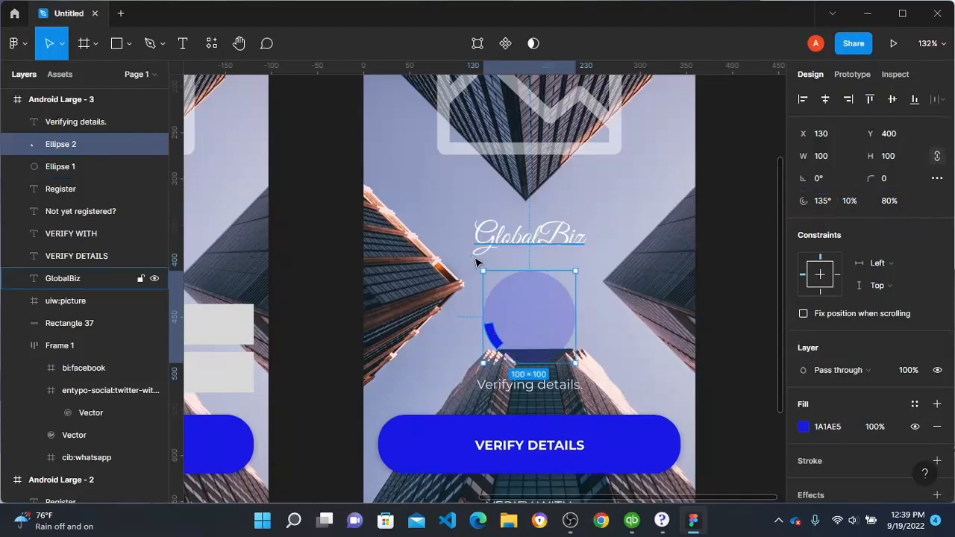
pyautogui.moveTo(485, 263); pyautogui.dragTo(576, 321)
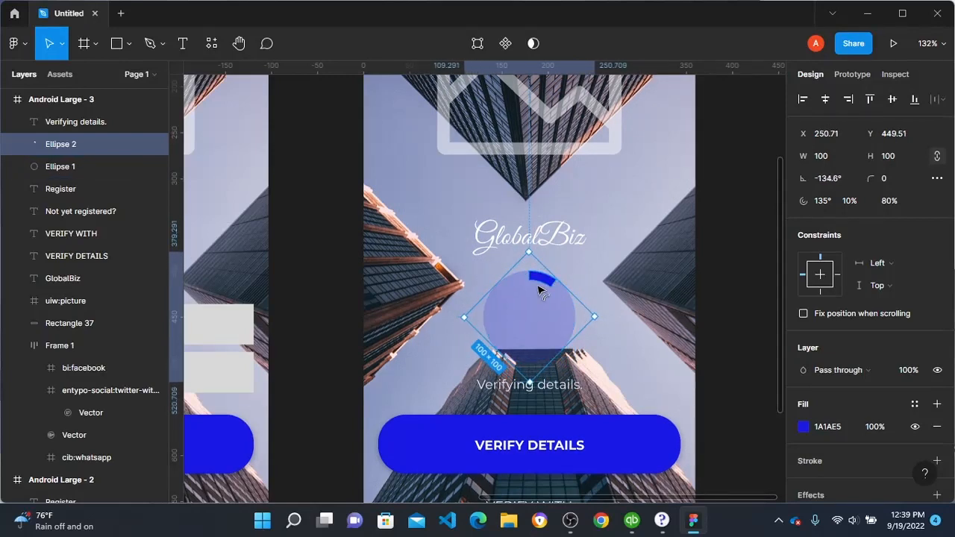
pyautogui.press('Escape')
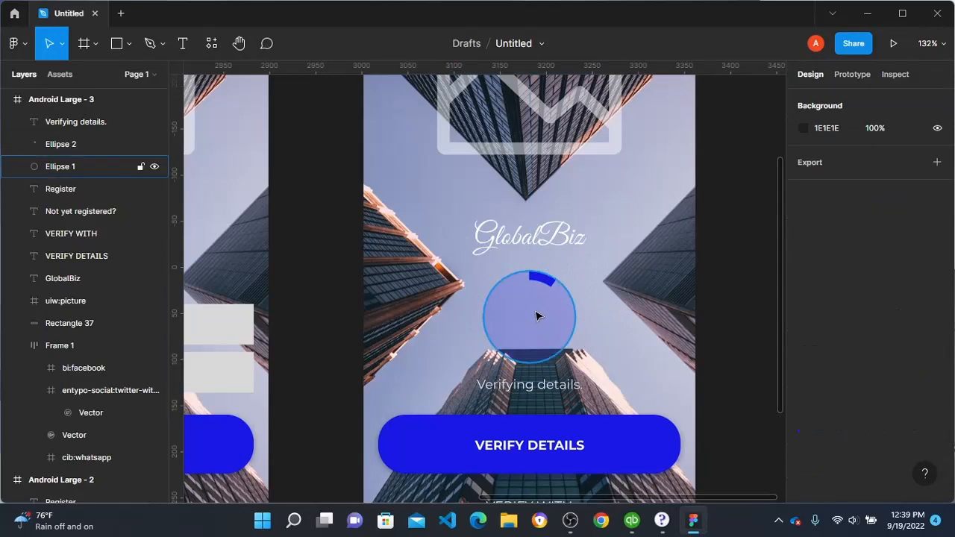
# Step: Add the text "10%" inside the progress circle
pyautogui.press('t')
pyautogui.click(509, 311)
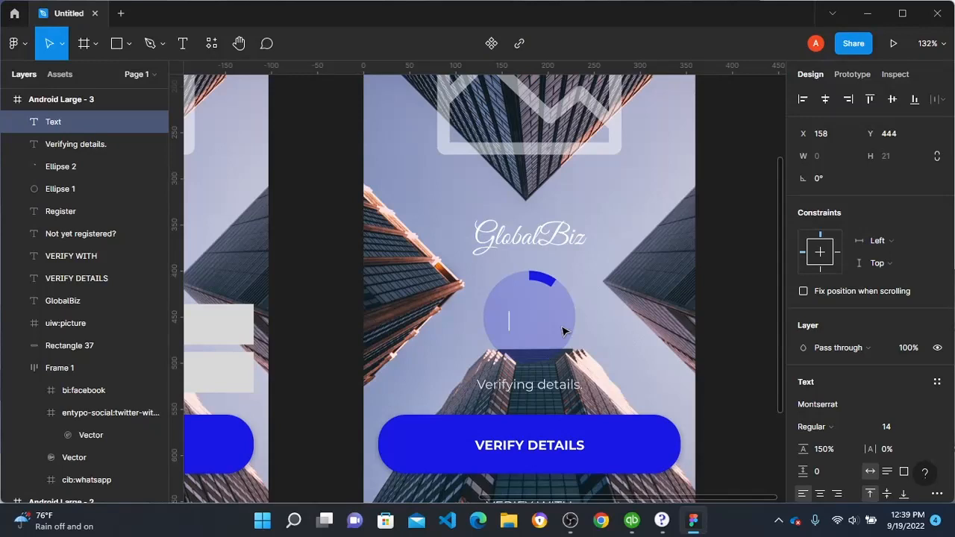
pyautogui.write('10%')
pyautogui.press('Escape')
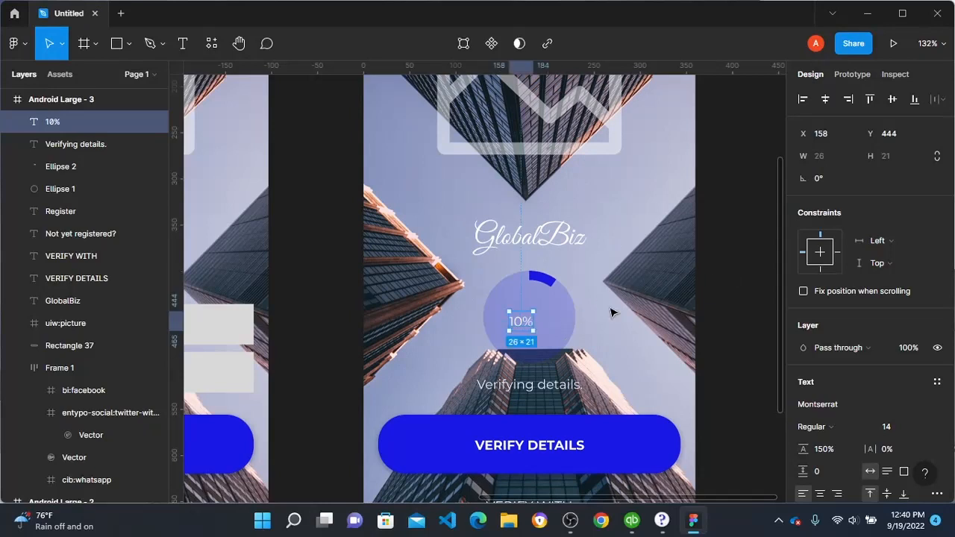
# Step: Enlarge the "10%" text inside the progress circle, trying font size 48 and settling on 40
pyautogui.click(921, 429)
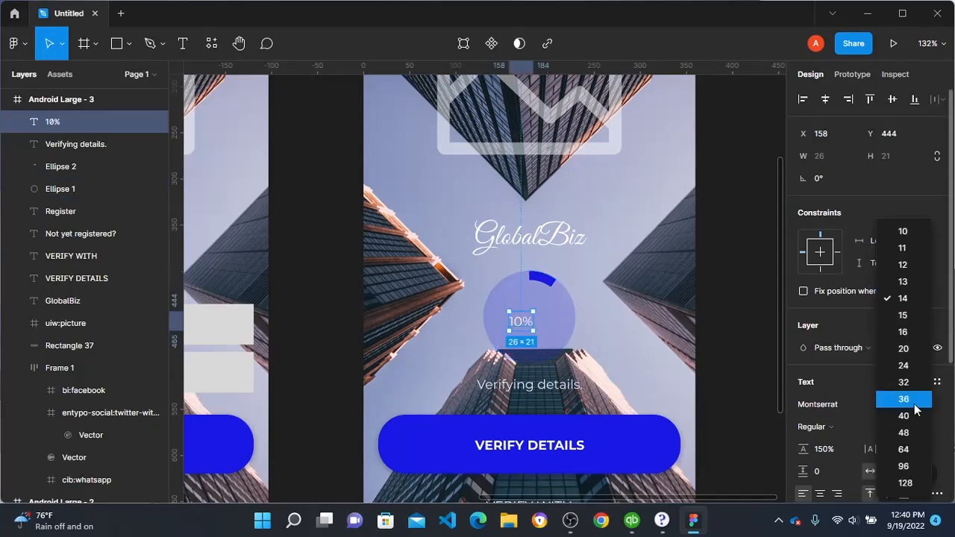
pyautogui.click(910, 440)
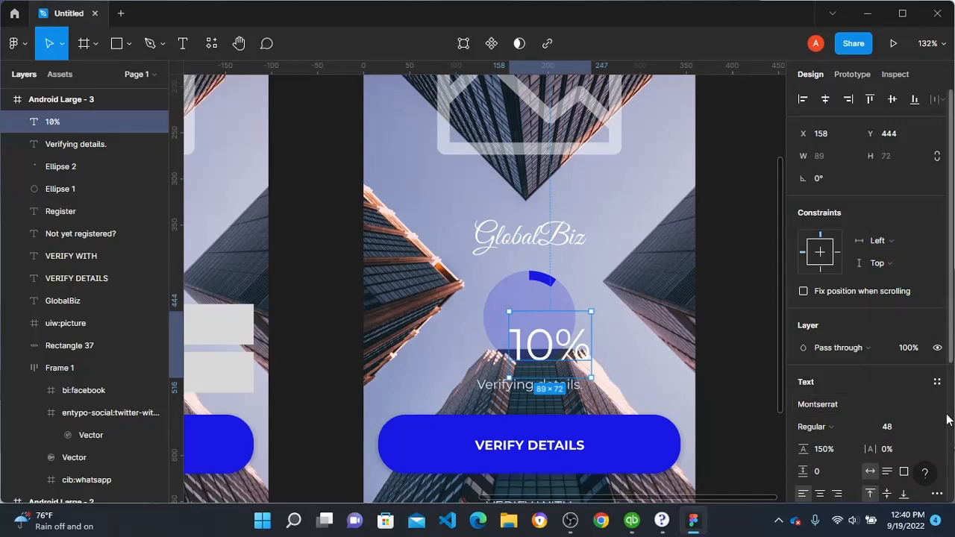
pyautogui.click(922, 427)
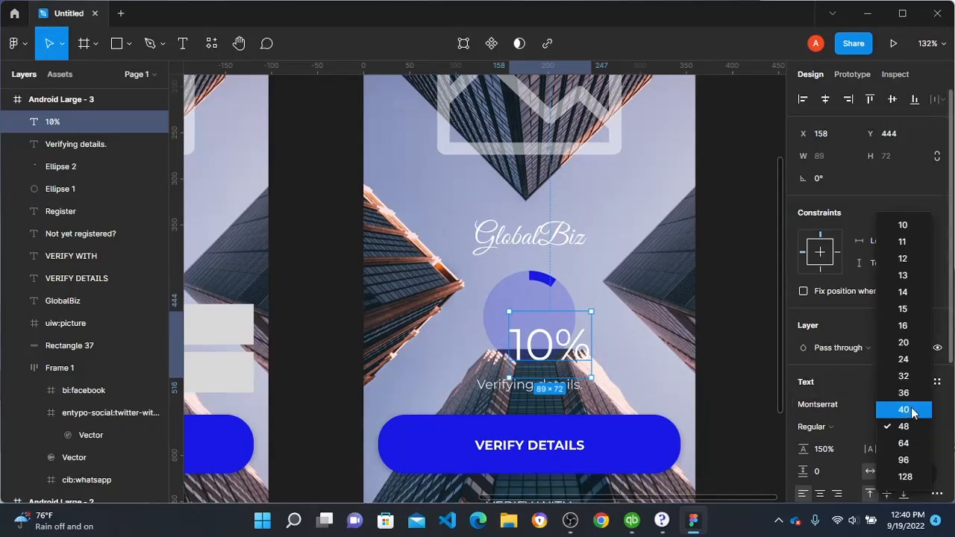
pyautogui.click(896, 426)
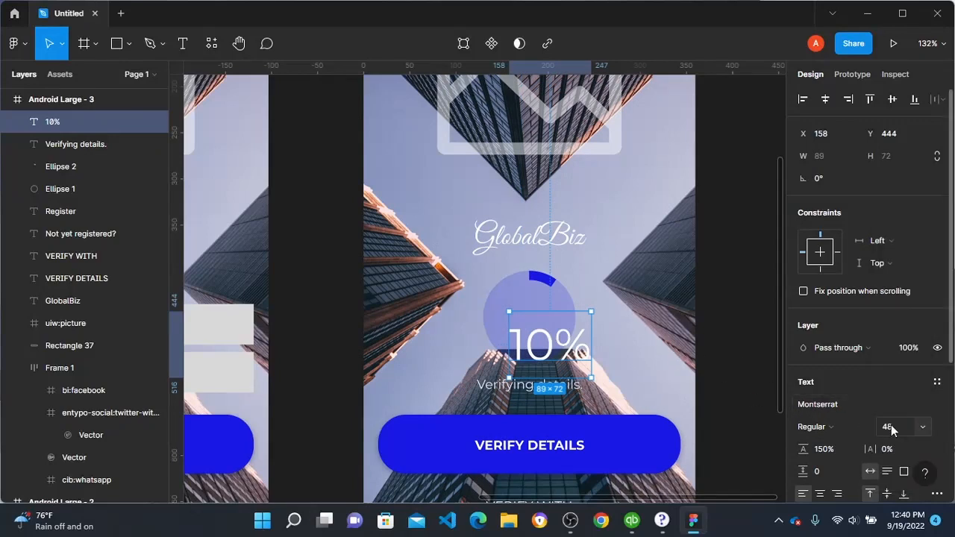
pyautogui.click(921, 426)
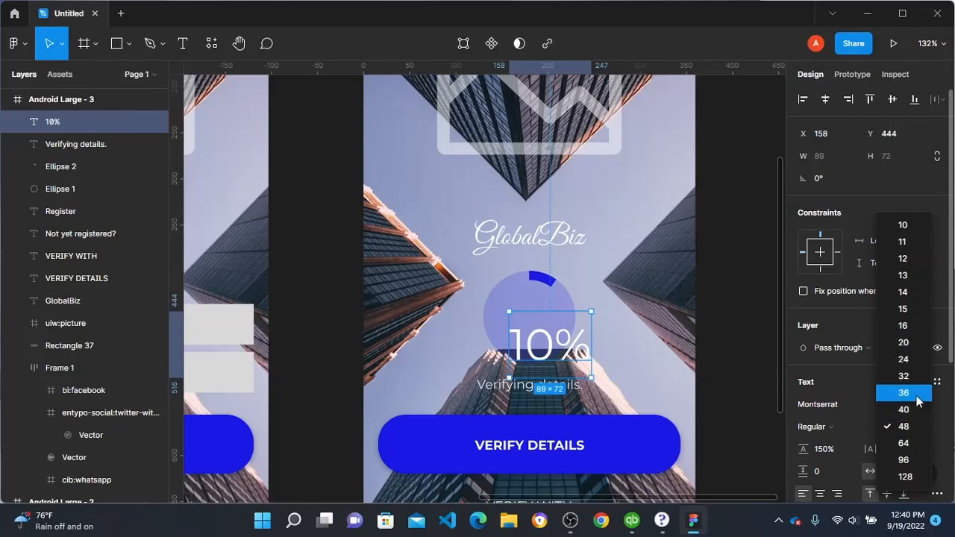
pyautogui.click(918, 415)
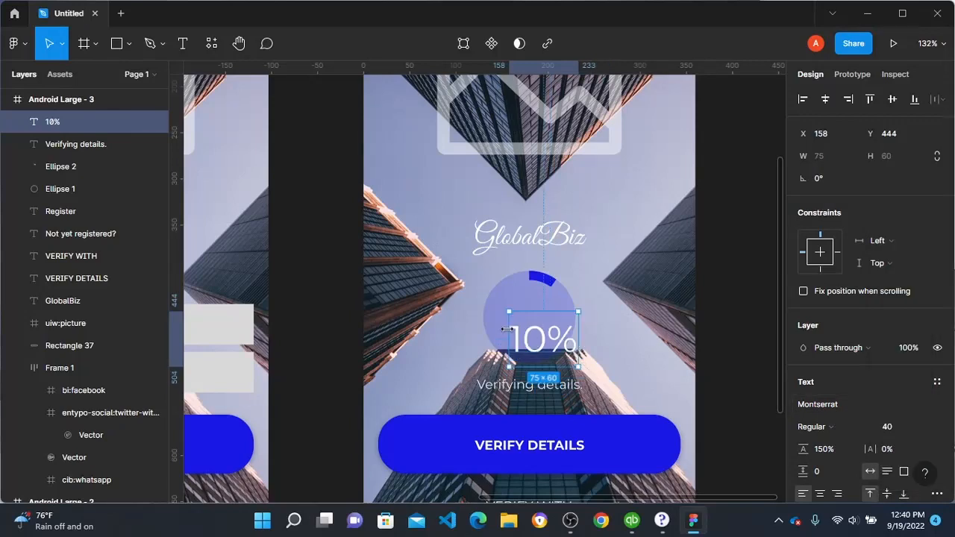
# Step: Move the "10%" text into the progress circle and centre it on the circle horizontally and vertically
pyautogui.moveTo(538, 344); pyautogui.dragTo(530, 328)
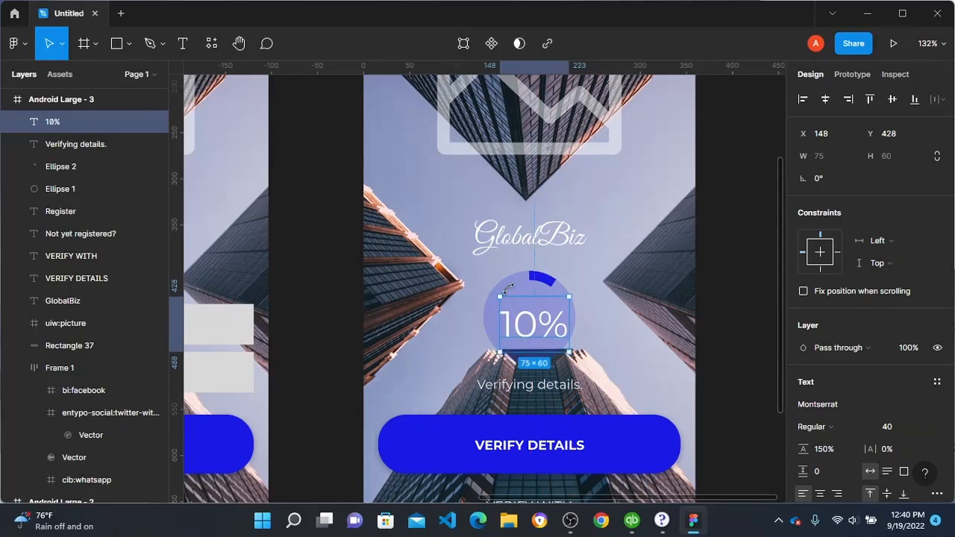
pyautogui.keyDown('shift'); pyautogui.click(510, 291); pyautogui.keyUp('shift')
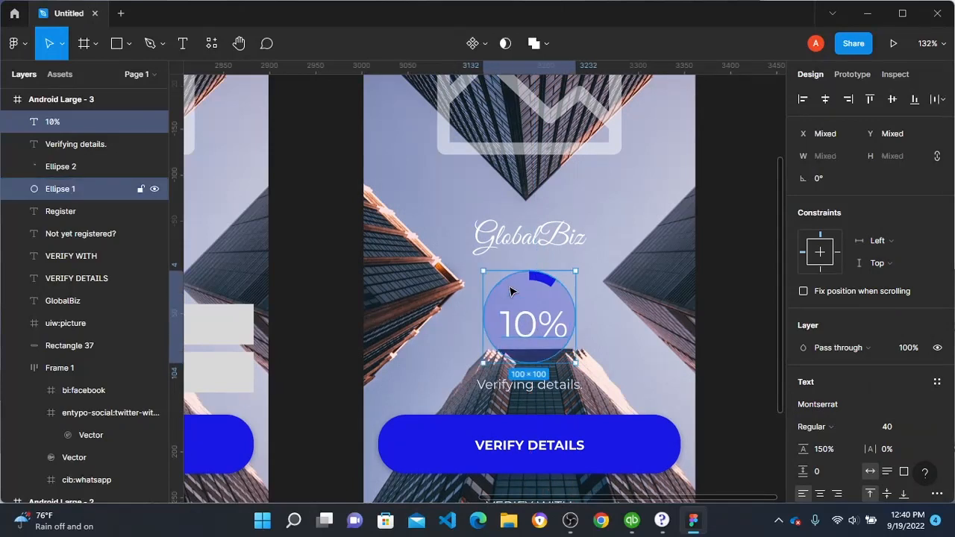
pyautogui.click(826, 100)
pyautogui.click(894, 99)
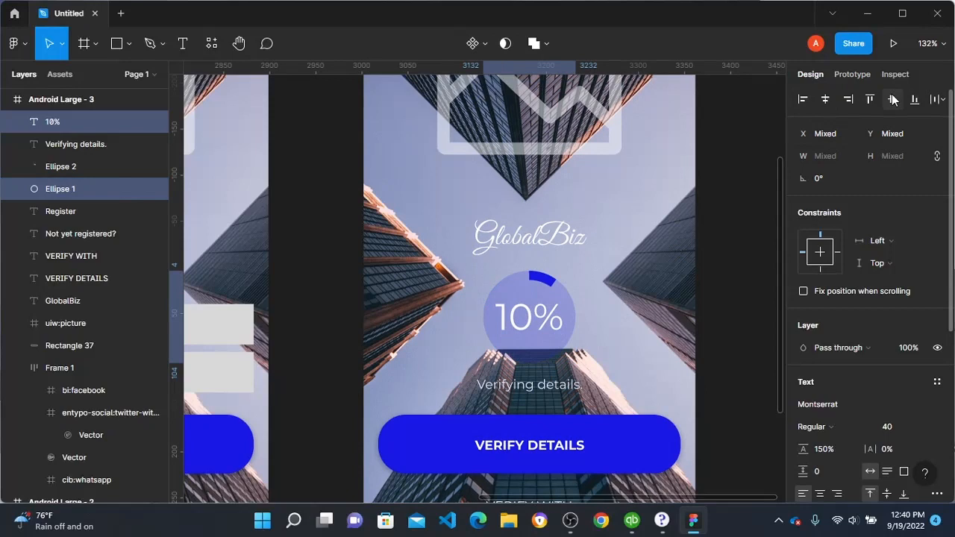
pyautogui.click(699, 227)
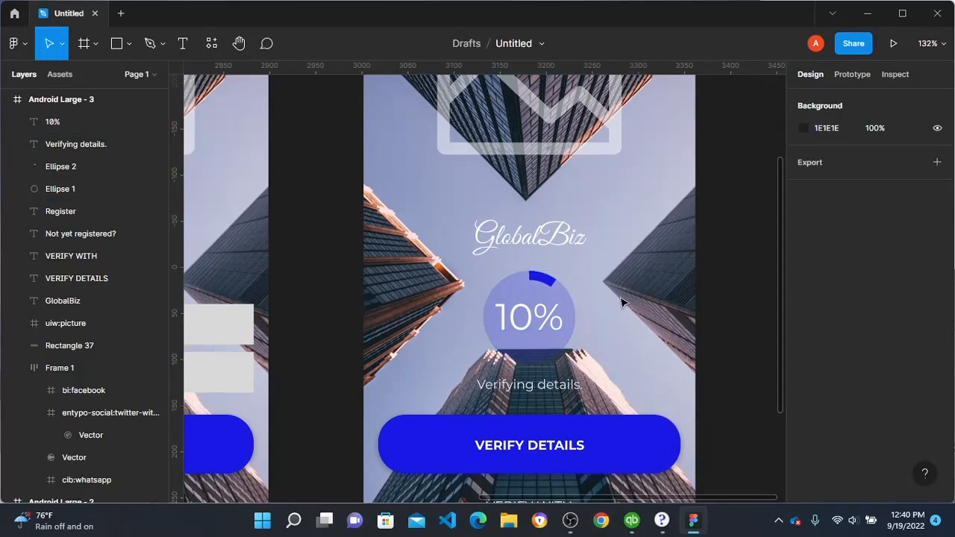
# Step: Set the "10%" text to font size 36 and centre it horizontally and vertically on the progress circle
pyautogui.click(82, 122)
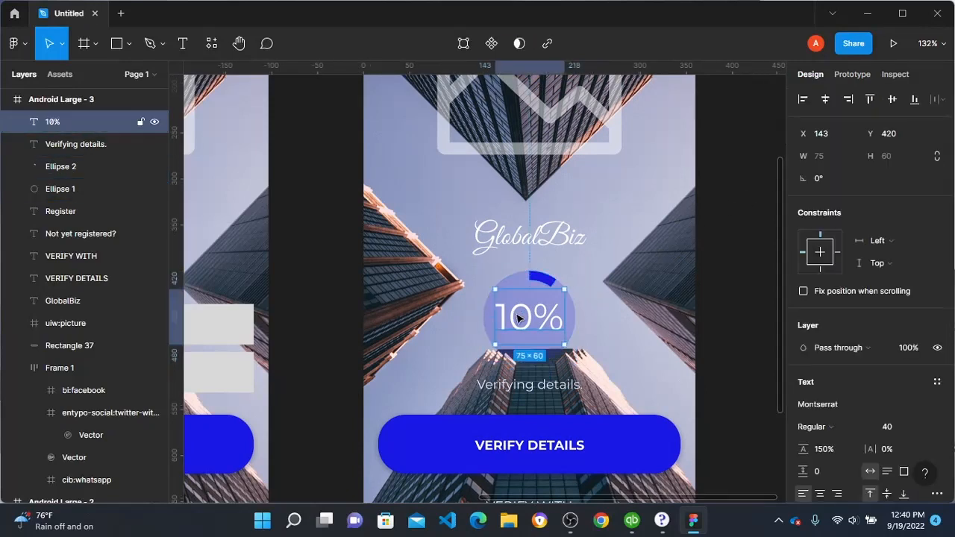
pyautogui.click(921, 431)
pyautogui.click(896, 403)
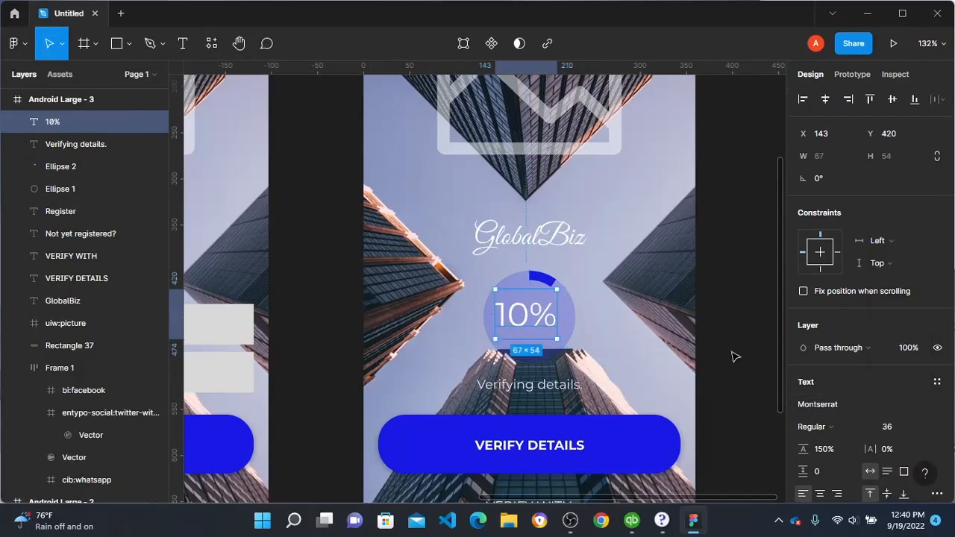
pyautogui.keyDown('shift'); pyautogui.click(571, 328); pyautogui.keyUp('shift')
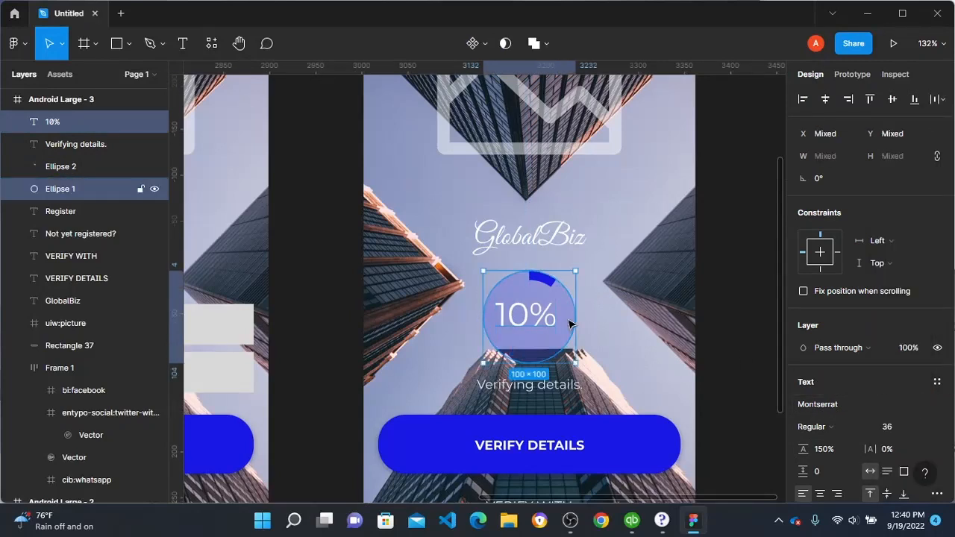
pyautogui.click(826, 99)
pyautogui.click(892, 99)
pyautogui.press('Escape')
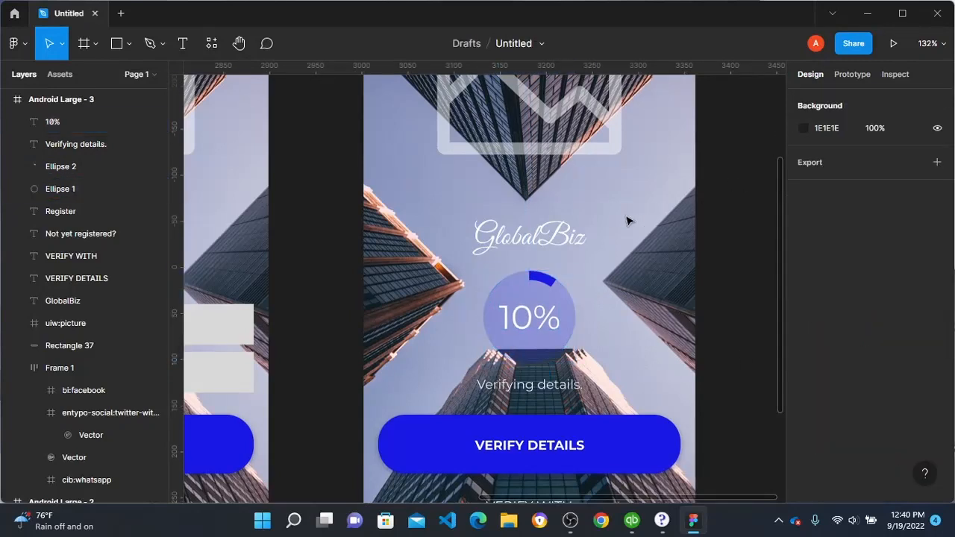
pyautogui.scroll(-5, 576, 305)
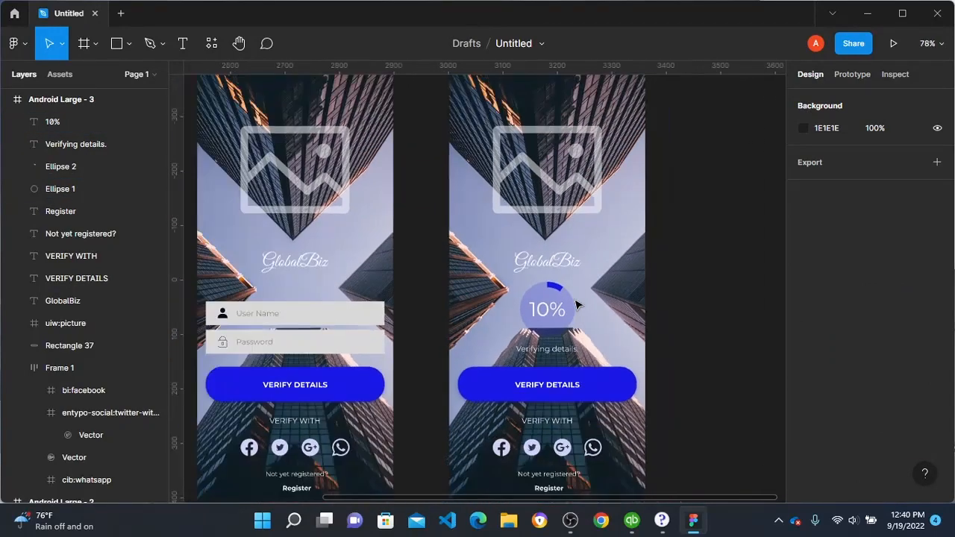
pyautogui.scroll(-1, 567, 283)
pyautogui.scroll(3, 509, 196)
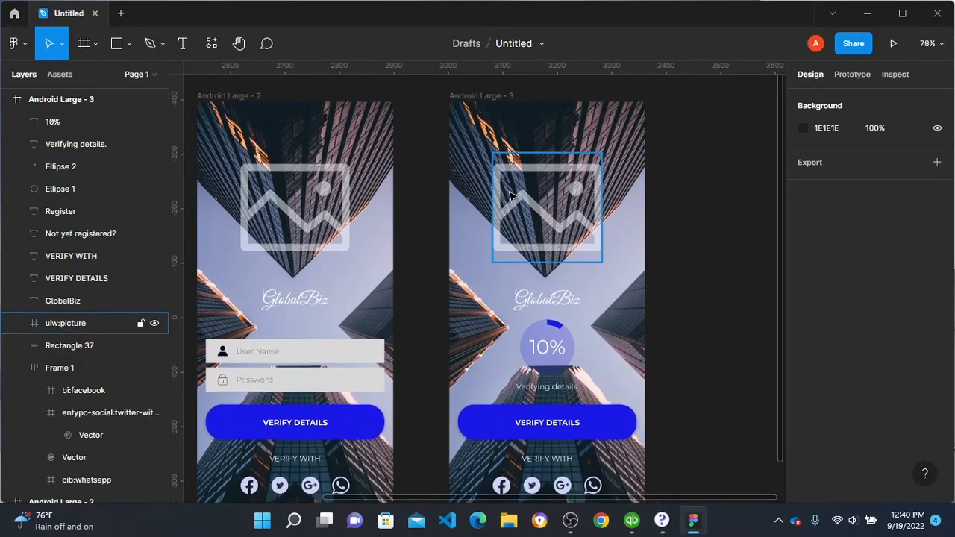
pyautogui.click(552, 349)
pyautogui.scroll(-3, 832, 340)
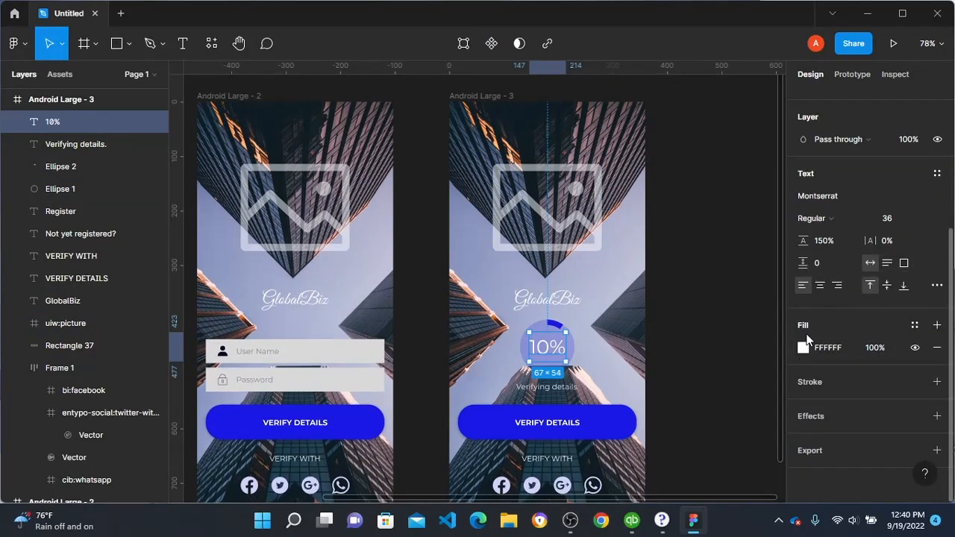
pyautogui.click(803, 348)
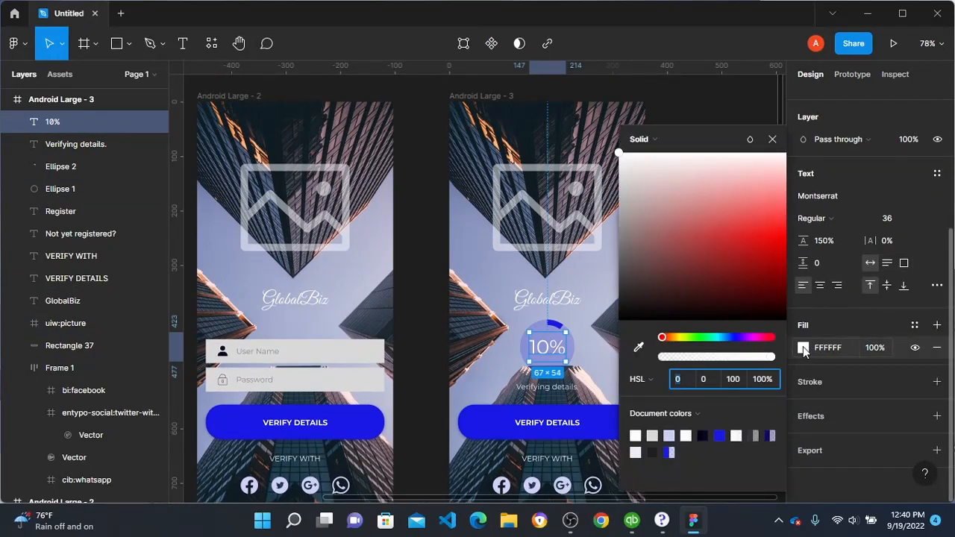
pyautogui.click(484, 300)
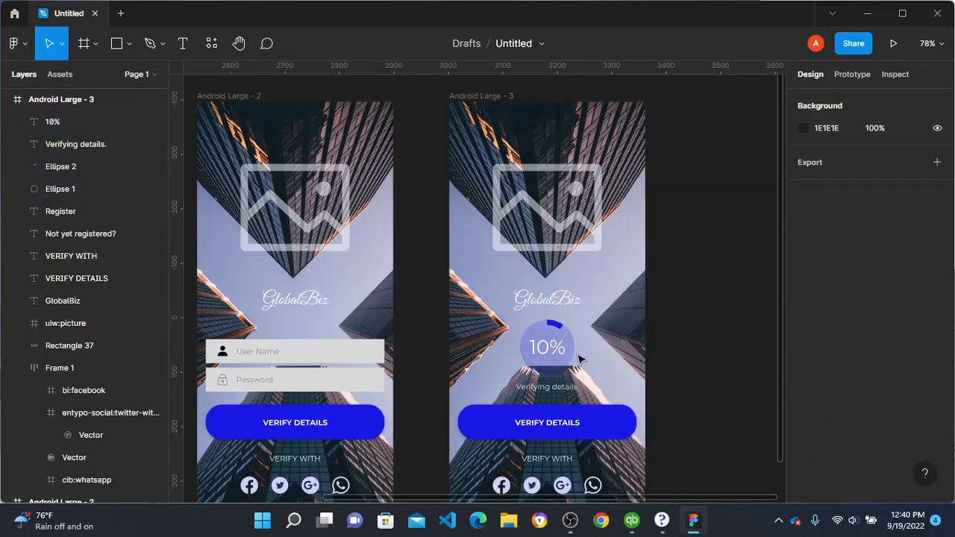
# Step: Set the fill opacity of the full circle behind the "10%" text to 15%
pyautogui.click(576, 351)
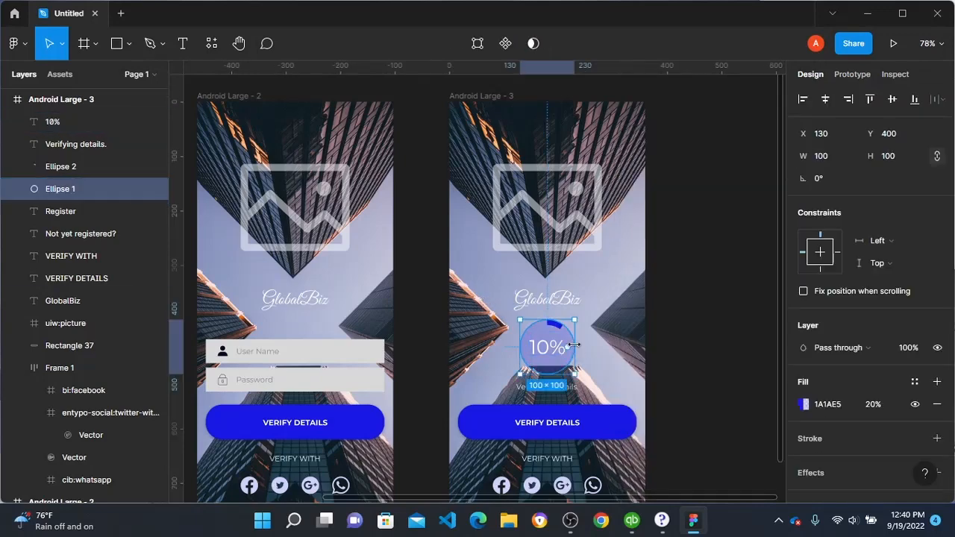
pyautogui.click(803, 404)
pyautogui.click(770, 381)
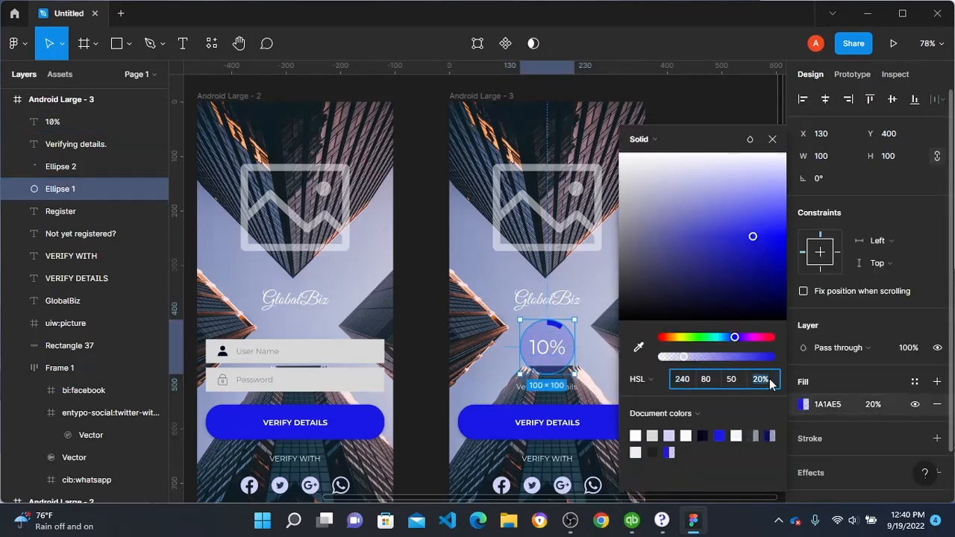
pyautogui.write('15')
pyautogui.press('Return')
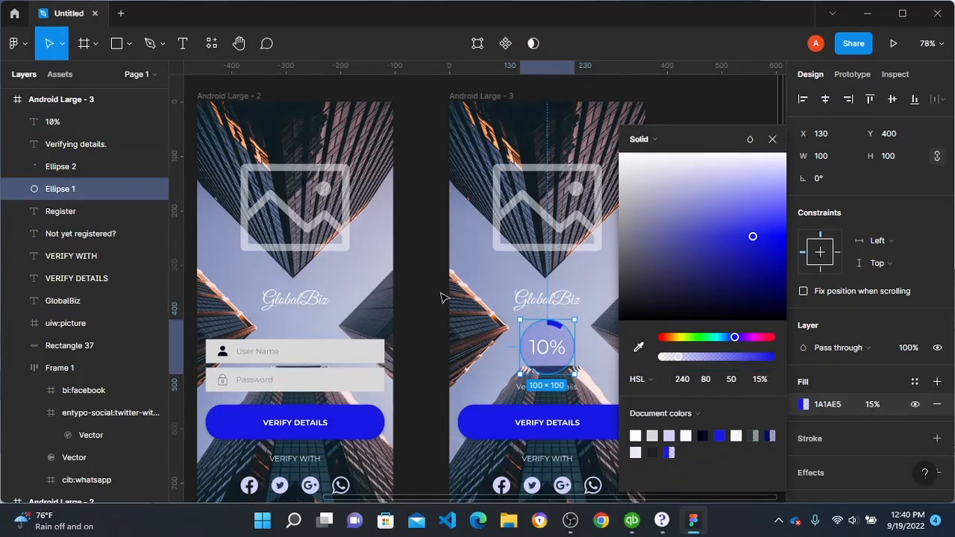
pyautogui.click(443, 297)
# Step: Duplicate the Android Large - 3 frame and place the copy beside it at about X 3423, Y -396
pyautogui.scroll(-1, 544, 282)
pyautogui.scroll(2, 625, 338)
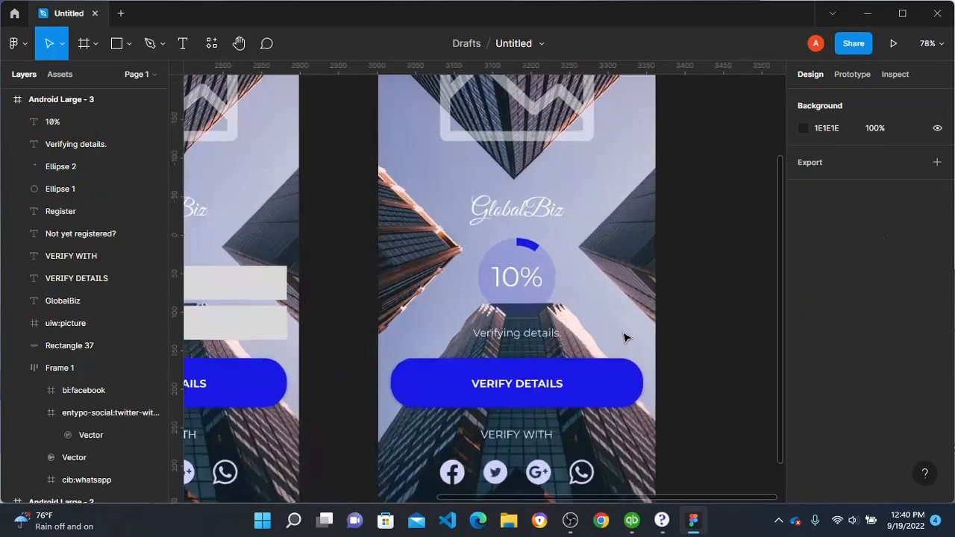
pyautogui.scroll(-3, 626, 338)
pyautogui.click(508, 166)
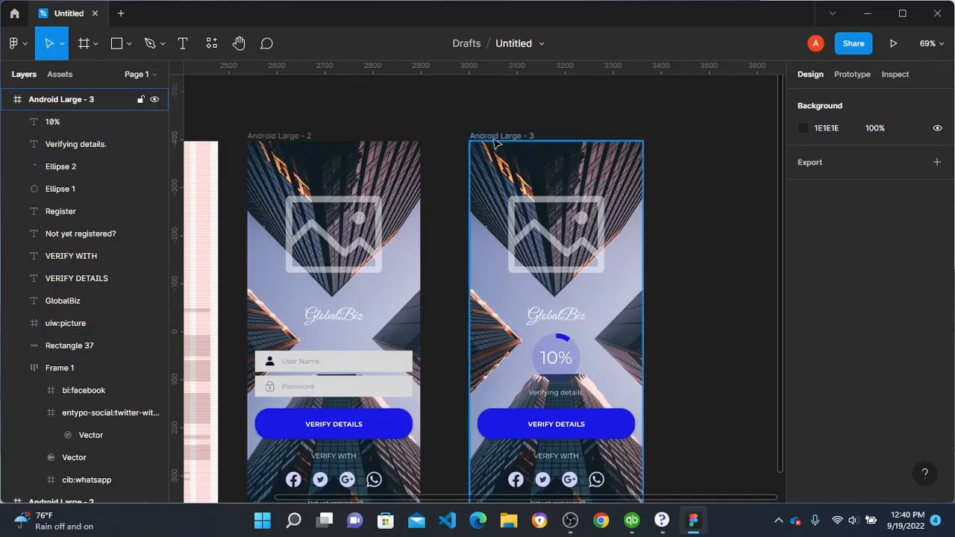
pyautogui.keyDown('alt'); pyautogui.moveTo(518, 183); pyautogui.dragTo(719, 188); pyautogui.keyUp('alt')
pyautogui.hscroll(4, 698, 236)
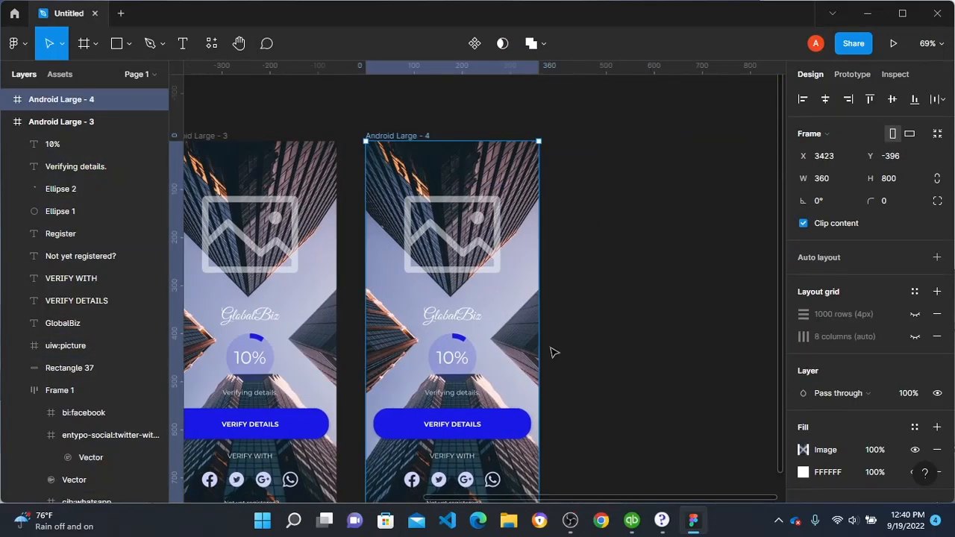
# Step: Set the sweep of the blue progress arc in the duplicated frame to 20%
pyautogui.scroll(-1, 451, 383)
pyautogui.scroll(4, 456, 321)
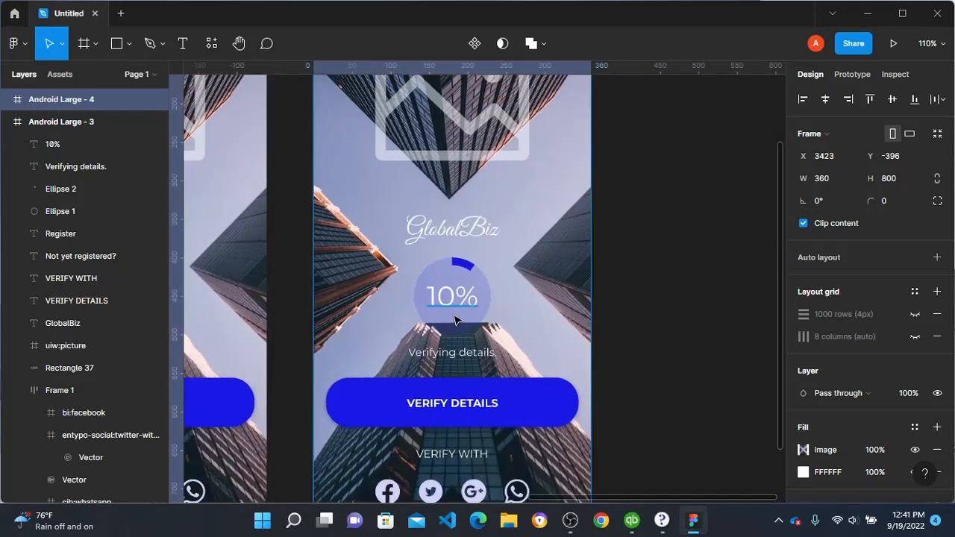
pyautogui.click(461, 266)
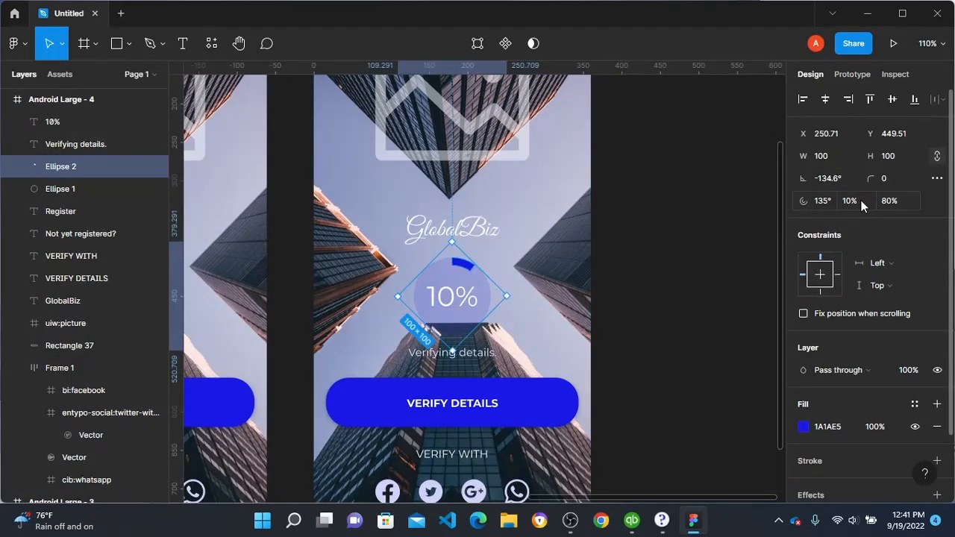
pyautogui.click(862, 207)
pyautogui.write('2')
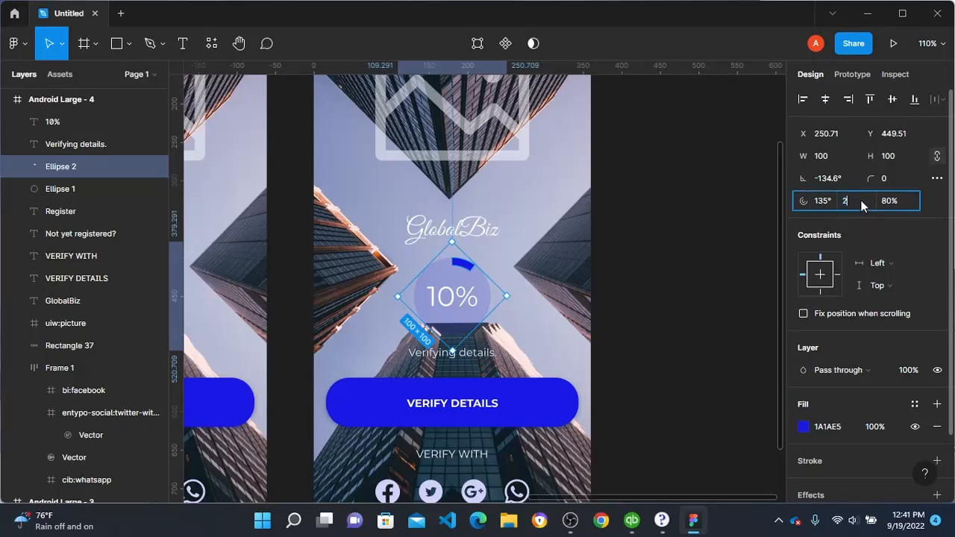
pyautogui.write('0')
pyautogui.press('Return')
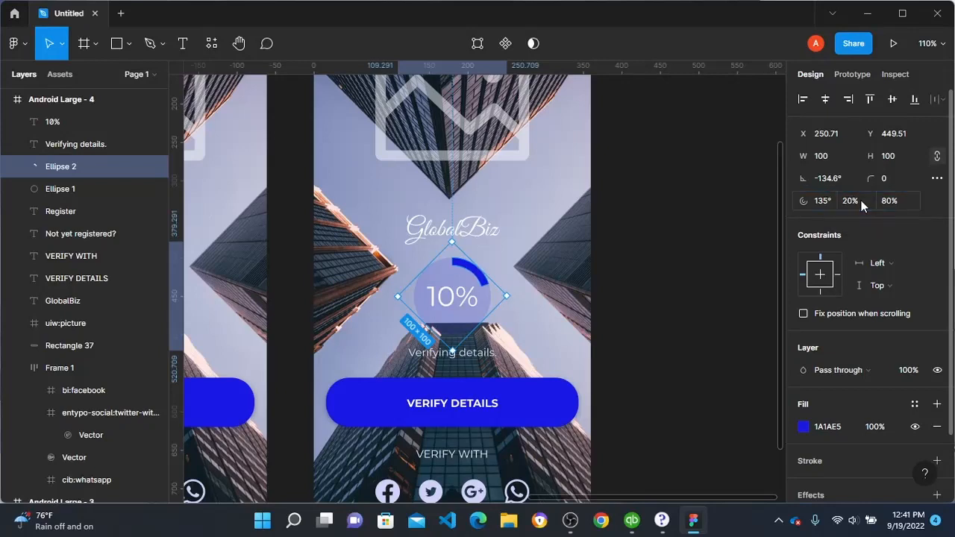
# Step: Change the percentage text in the duplicated frame's progress circle to "20%"
pyautogui.click(461, 298)
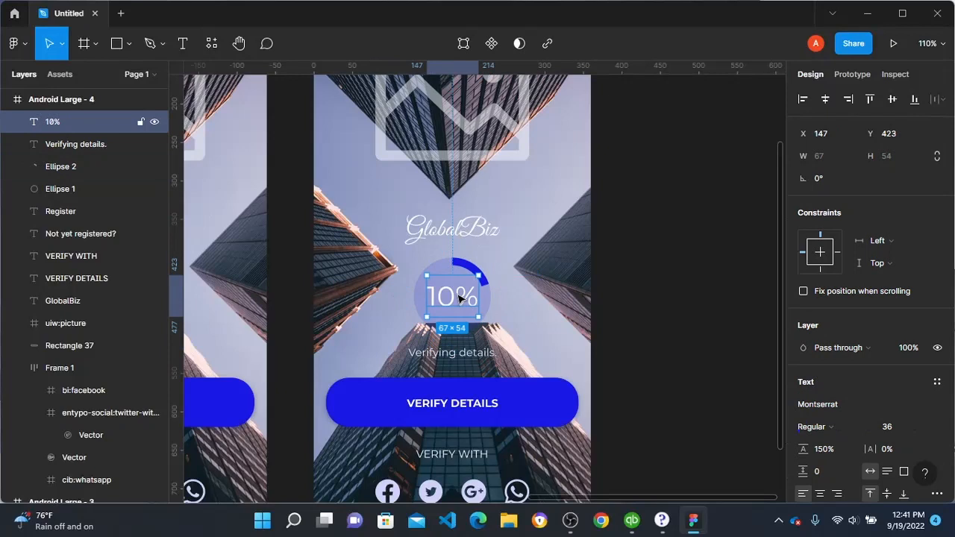
pyautogui.doubleClick(459, 297)
pyautogui.click(454, 296)
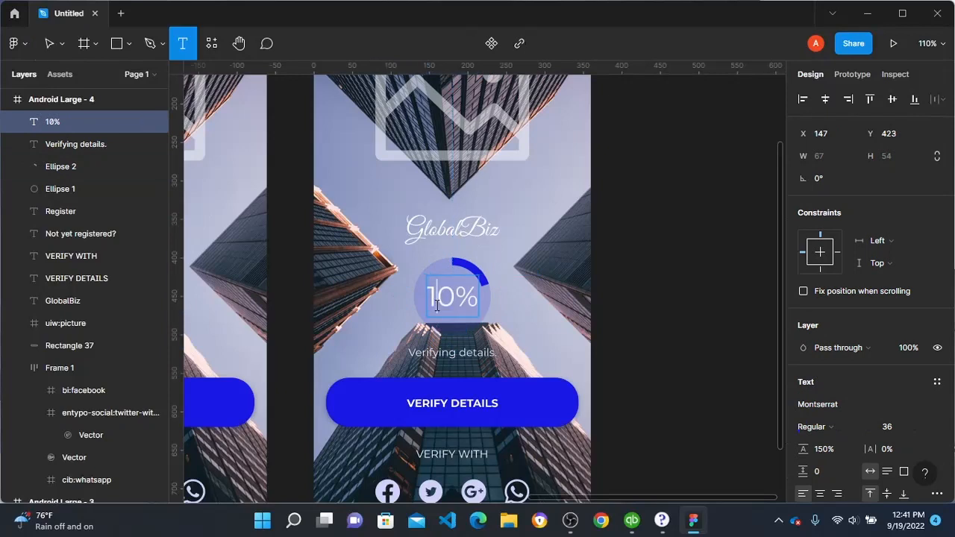
pyautogui.press('BackSpace')
pyautogui.write('2')
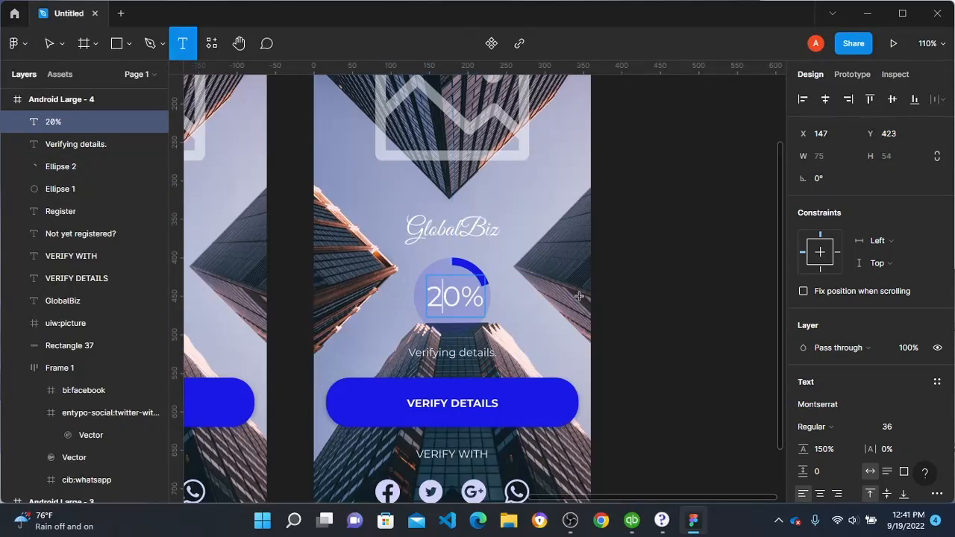
pyautogui.press('Escape')
pyautogui.press('Escape')
# Step: Center the "20%" text horizontally and vertically on the full circle behind it
pyautogui.click(436, 297)
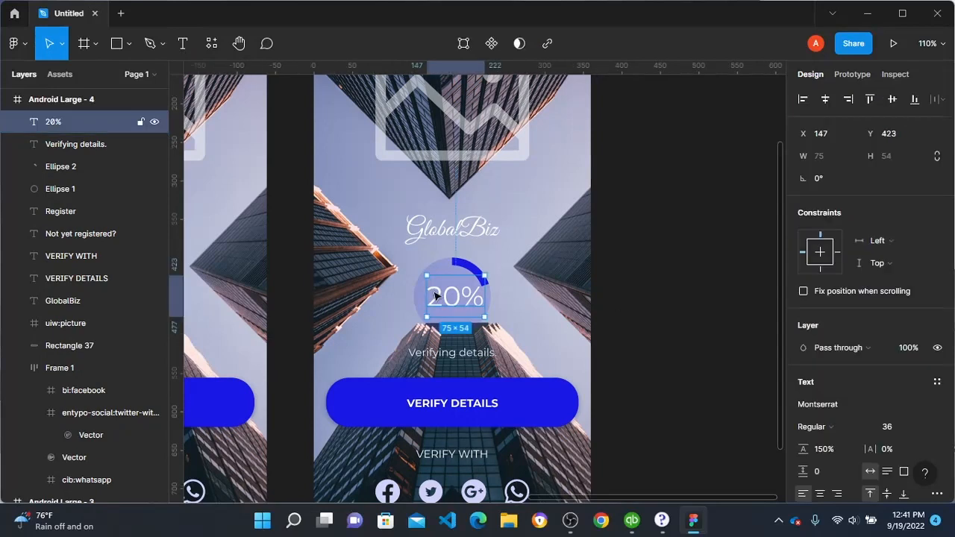
pyautogui.keyDown('shift'); pyautogui.click(453, 273); pyautogui.keyUp('shift')
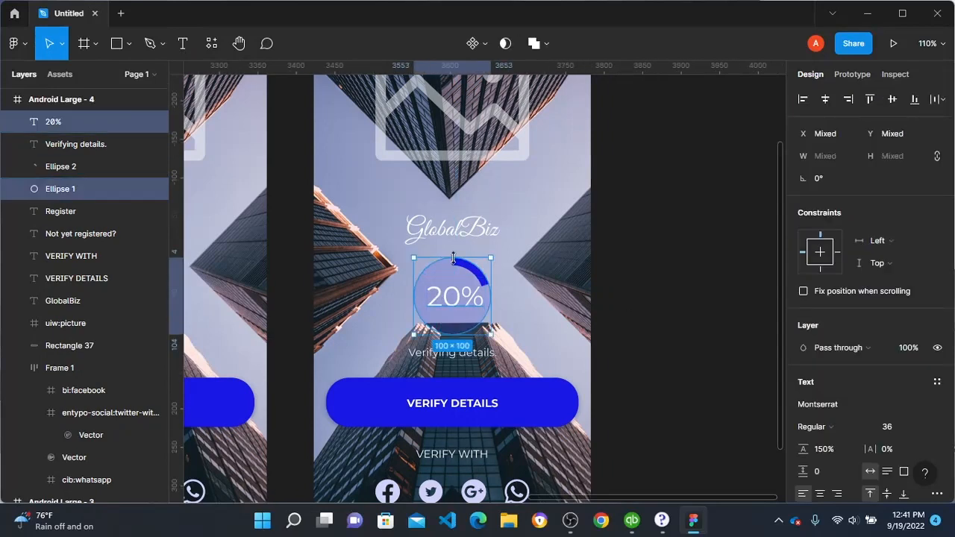
pyautogui.click(827, 101)
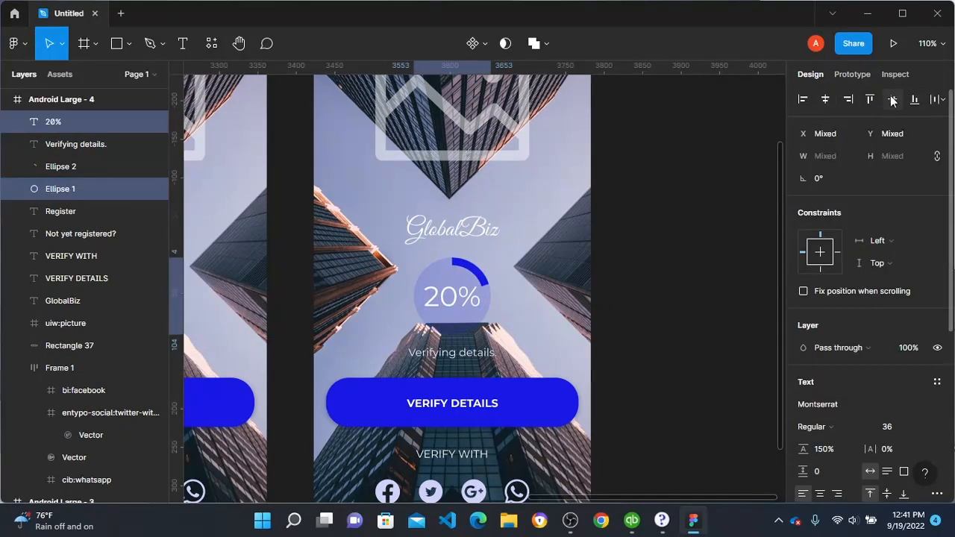
pyautogui.click(687, 262)
# Step: Add a second dot to the status text under the 20% circle so it reads "Verifying details.."
pyautogui.scroll(-1, 496, 358)
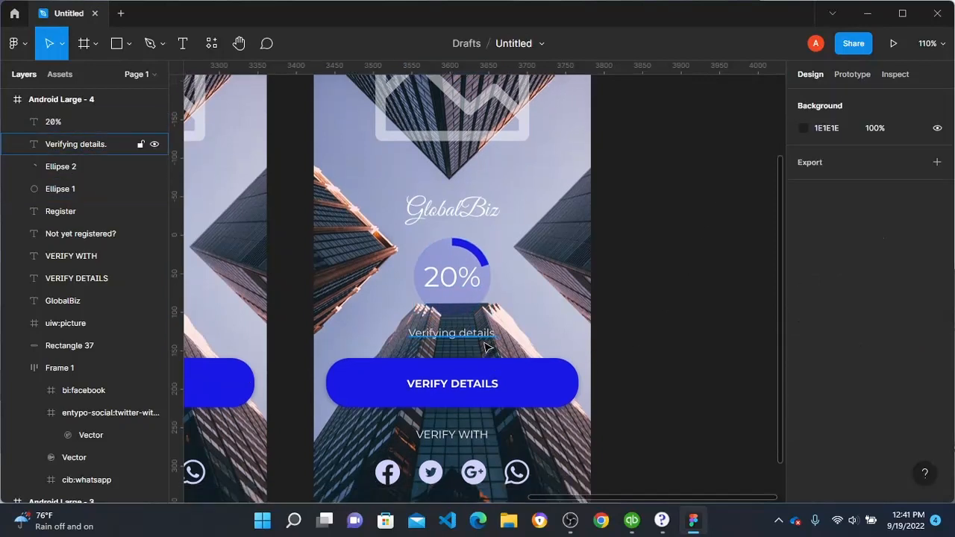
pyautogui.click(489, 336)
pyautogui.press('Return')
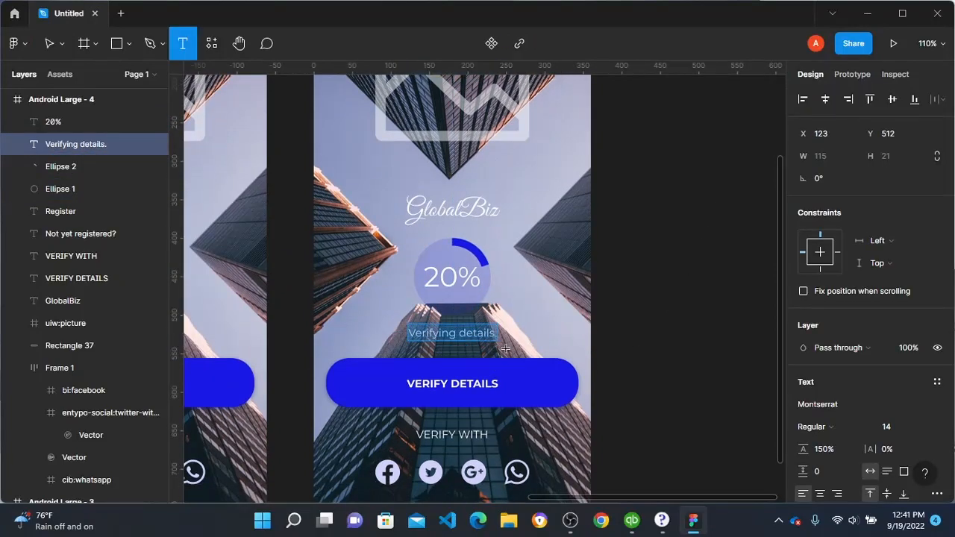
pyautogui.click(497, 336)
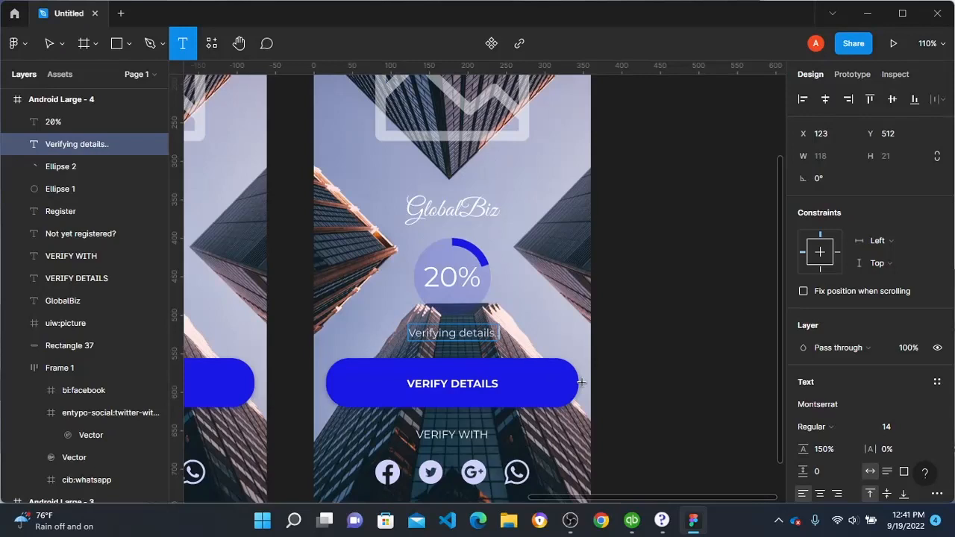
pyautogui.click(696, 303)
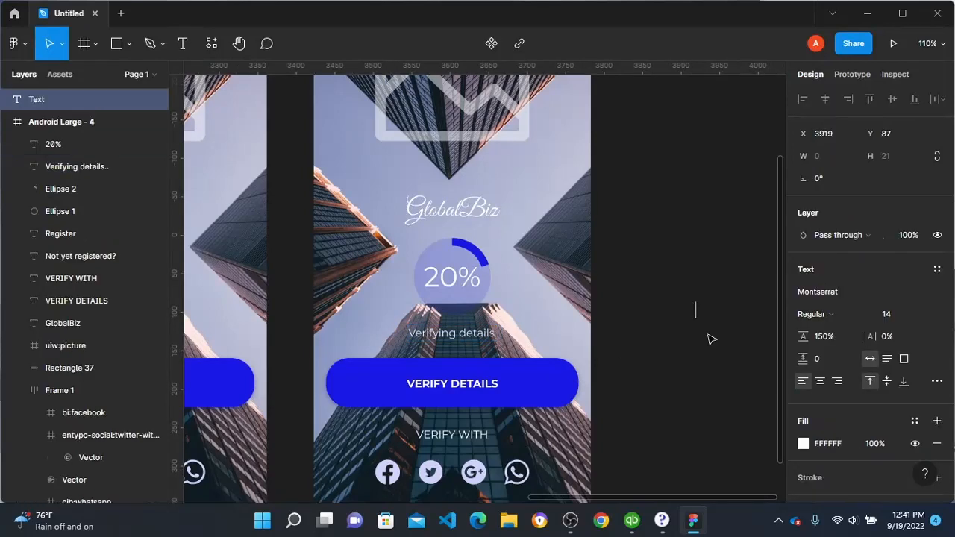
pyautogui.click(711, 337)
pyautogui.scroll(-1, 422, 292)
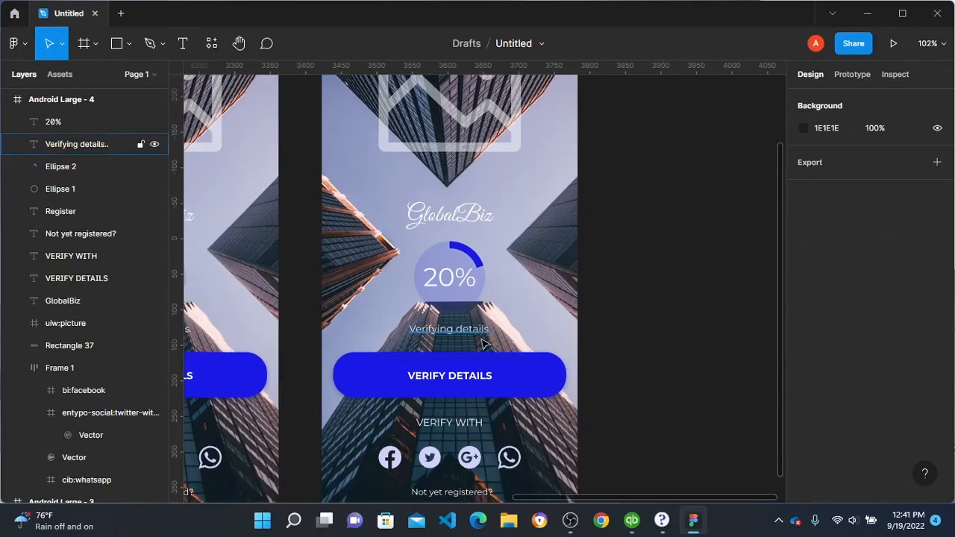
pyautogui.scroll(-3, 409, 217)
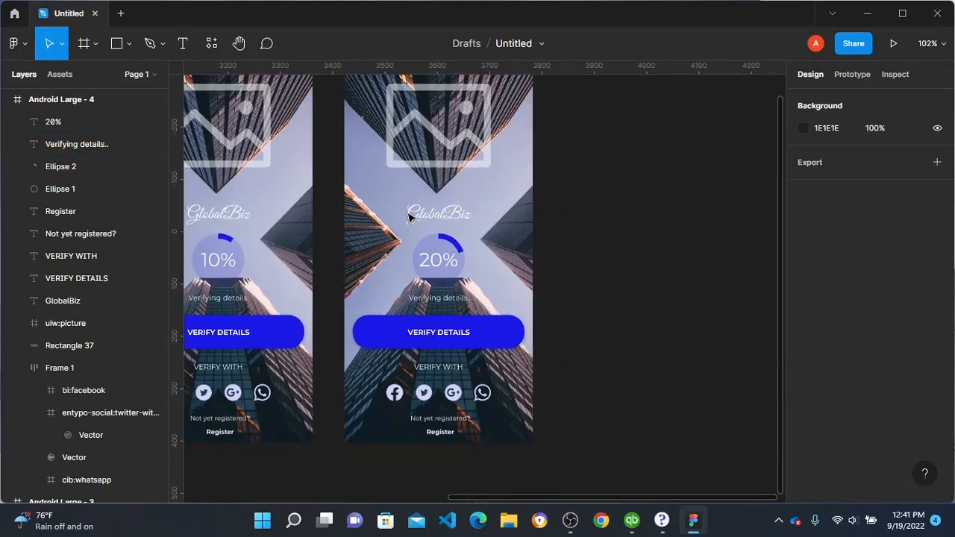
pyautogui.scroll(3, 456, 246)
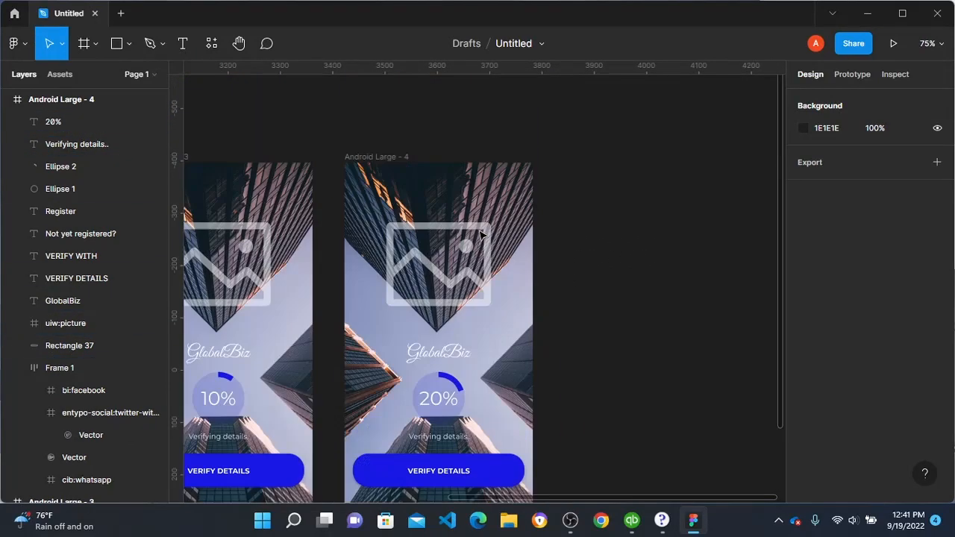
pyautogui.click(364, 167)
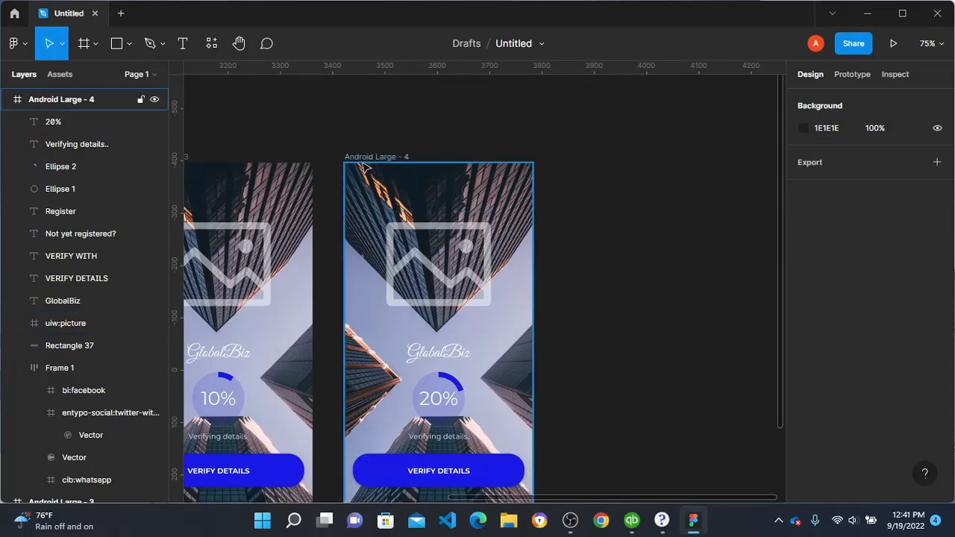
pyautogui.press('Escape')
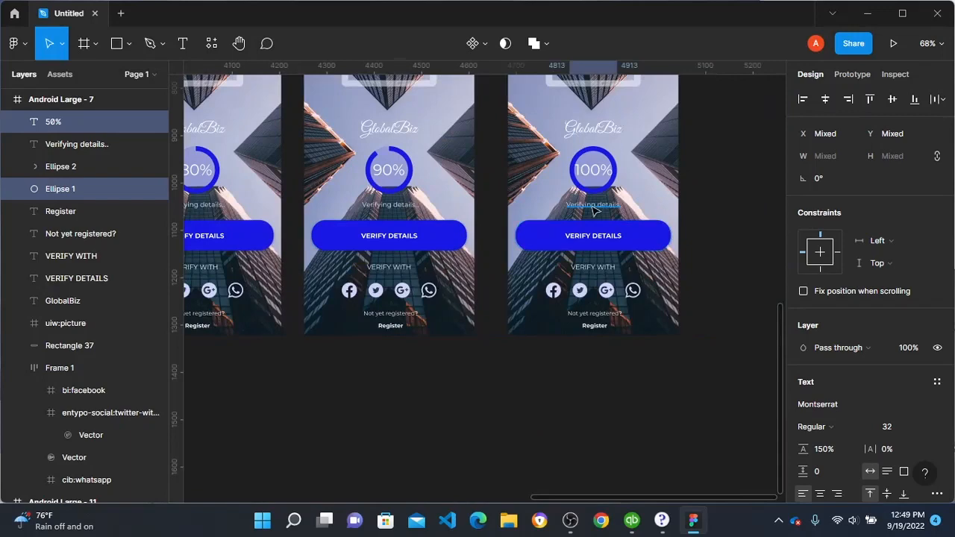
# Step: Replace the status text under the 100% circle with "Verification complete!"
pyautogui.click(595, 207)
pyautogui.scroll(3, 595, 209)
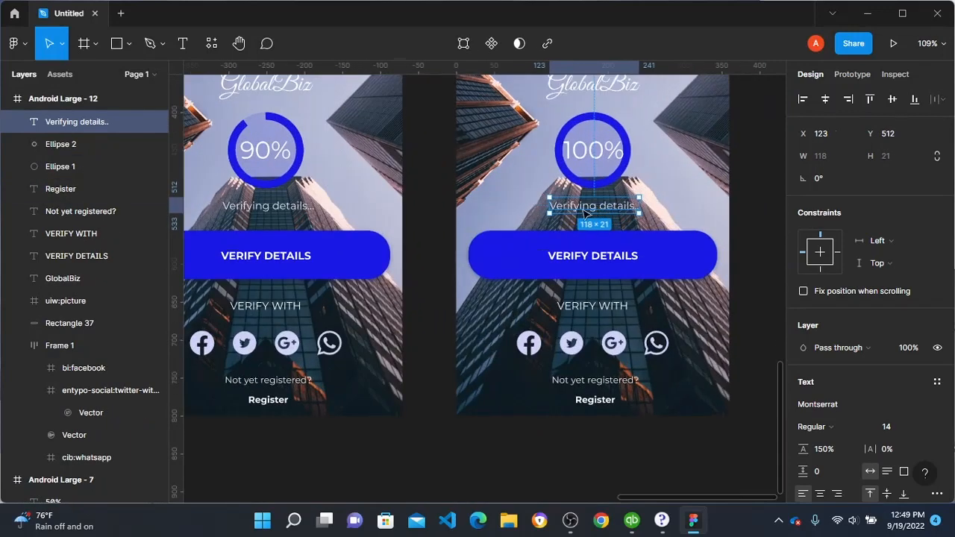
pyautogui.scroll(-1, 575, 217)
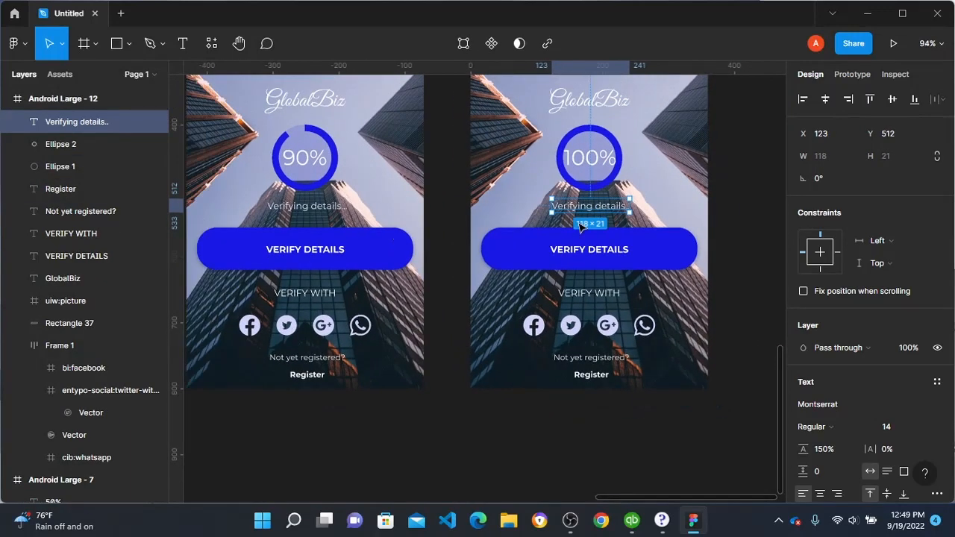
pyautogui.press('Return')
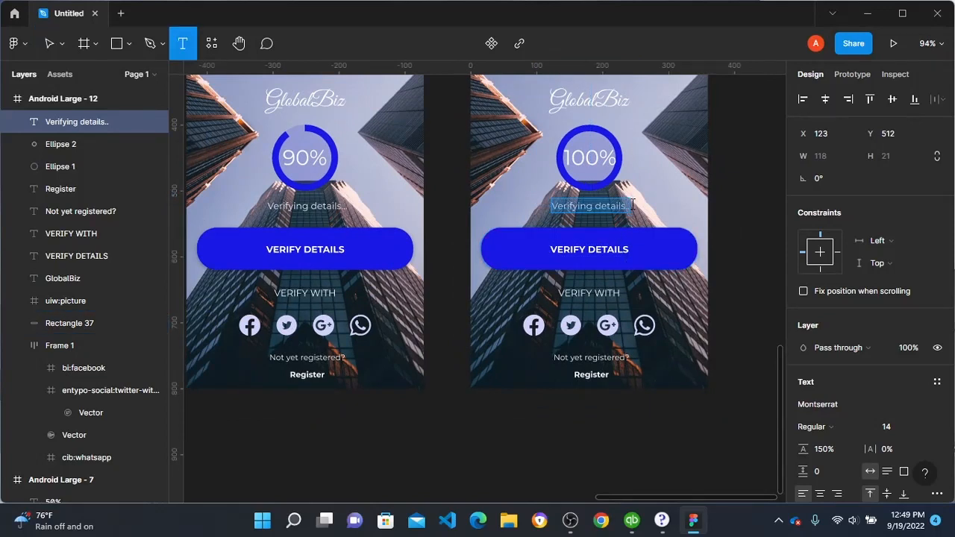
pyautogui.write('Verific')
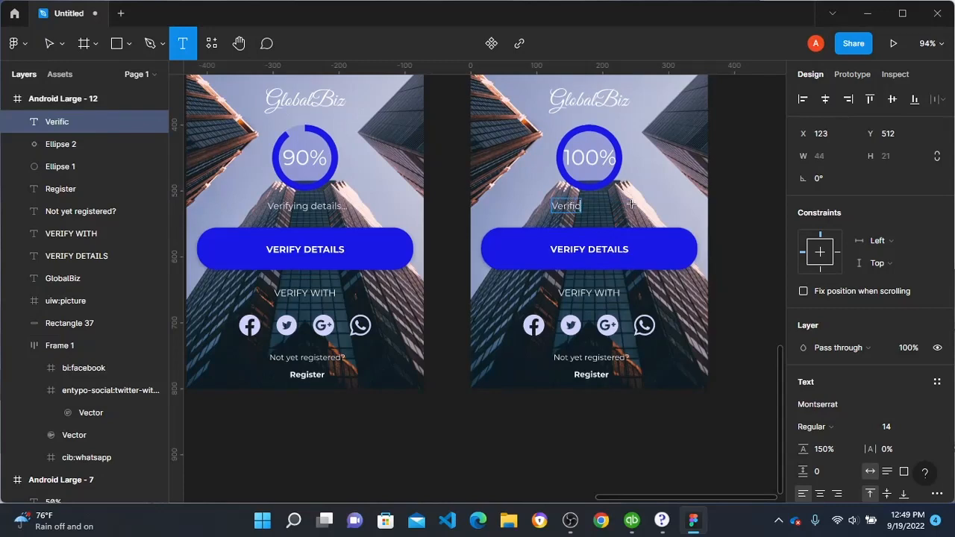
pyautogui.write('ation C')
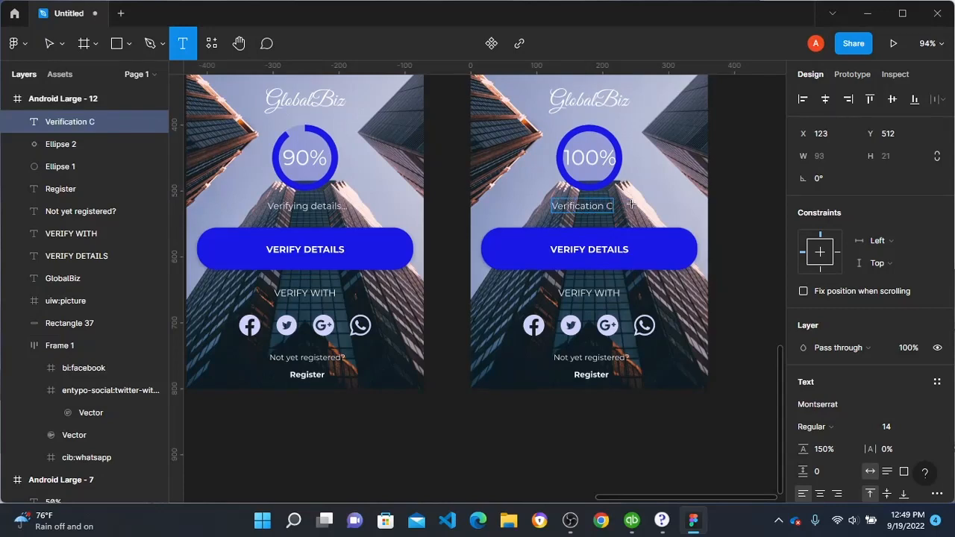
pyautogui.write('om')
pyautogui.press('BackSpace')
pyautogui.press('BackSpace')
pyautogui.press('BackSpace')
pyautogui.press('BackSpace')
pyautogui.write('complete!')
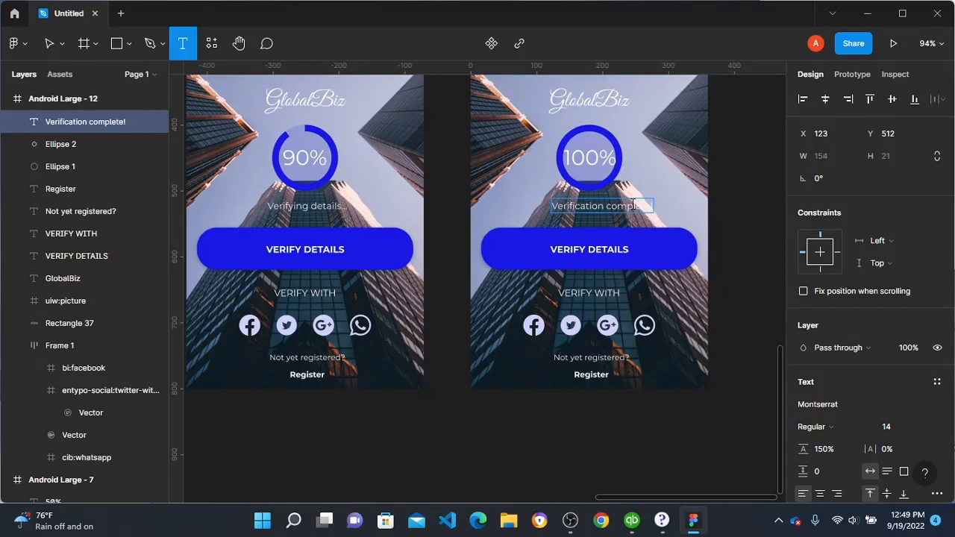
pyautogui.press('Escape')
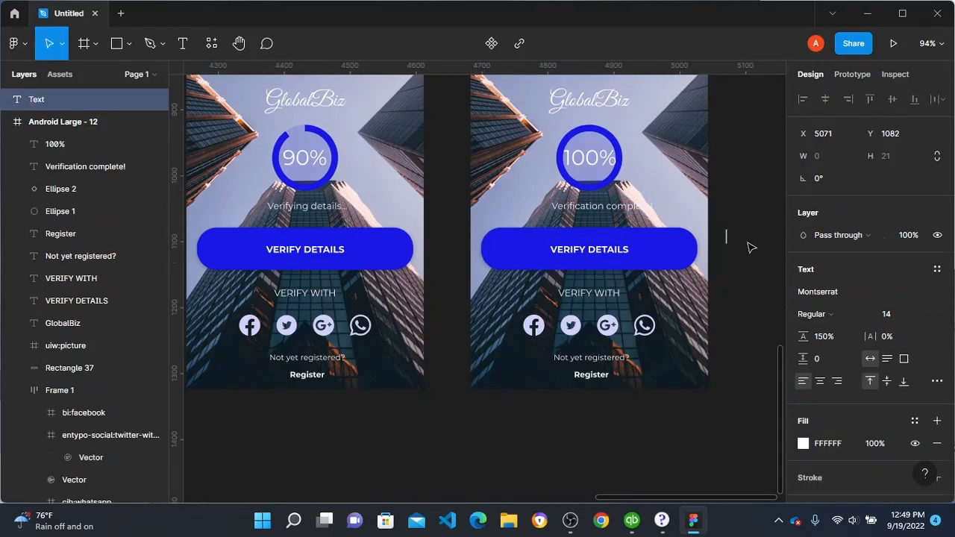
pyautogui.click(749, 245)
# Step: Center the "Verification complete!" text horizontally in its frame
pyautogui.click(638, 215)
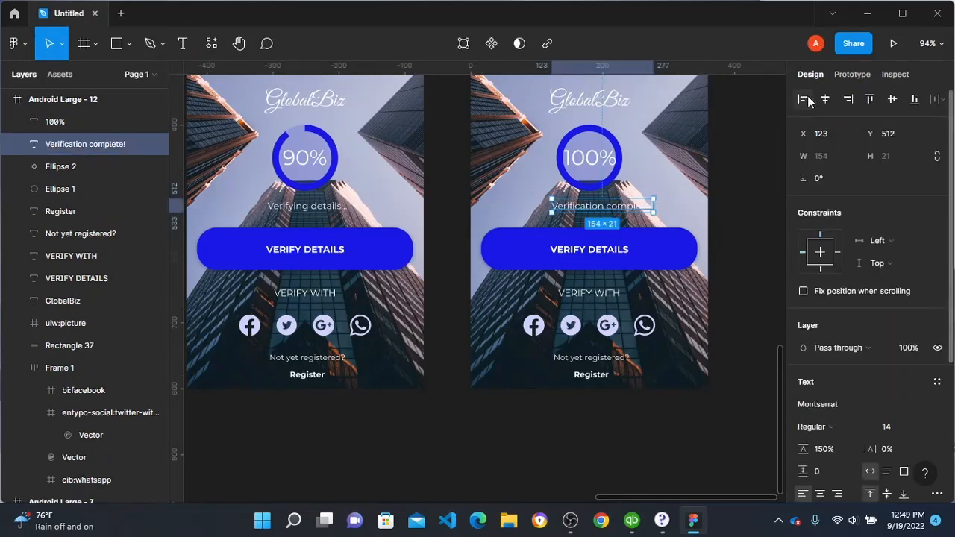
pyautogui.click(827, 103)
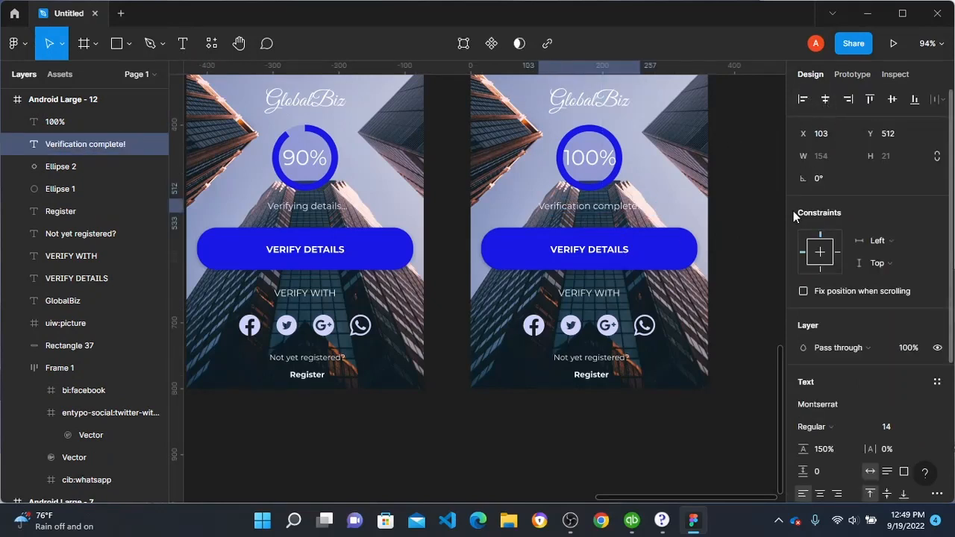
pyautogui.click(721, 259)
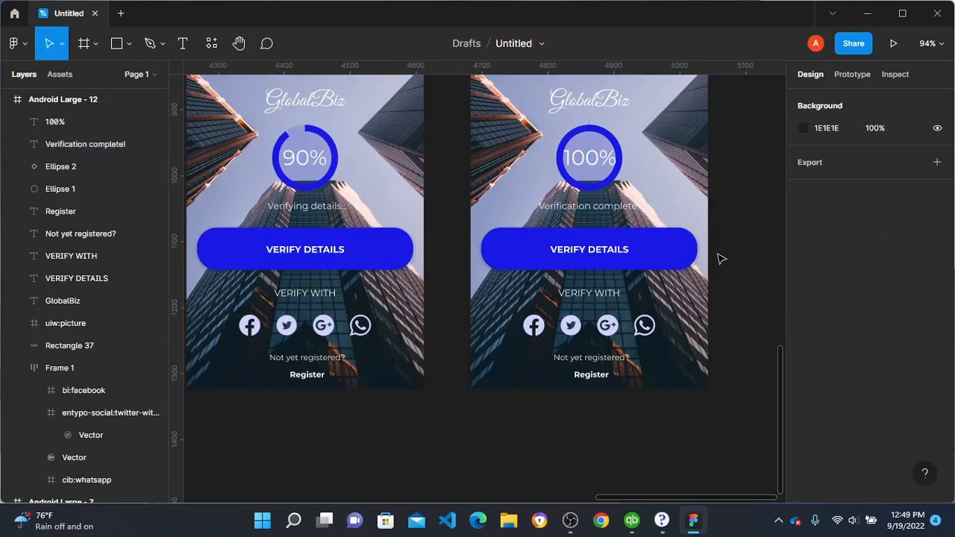
# Step: Review both rows of progress frames, from 100% back to the login frame and the layout grid frame
pyautogui.scroll(-3, 522, 266)
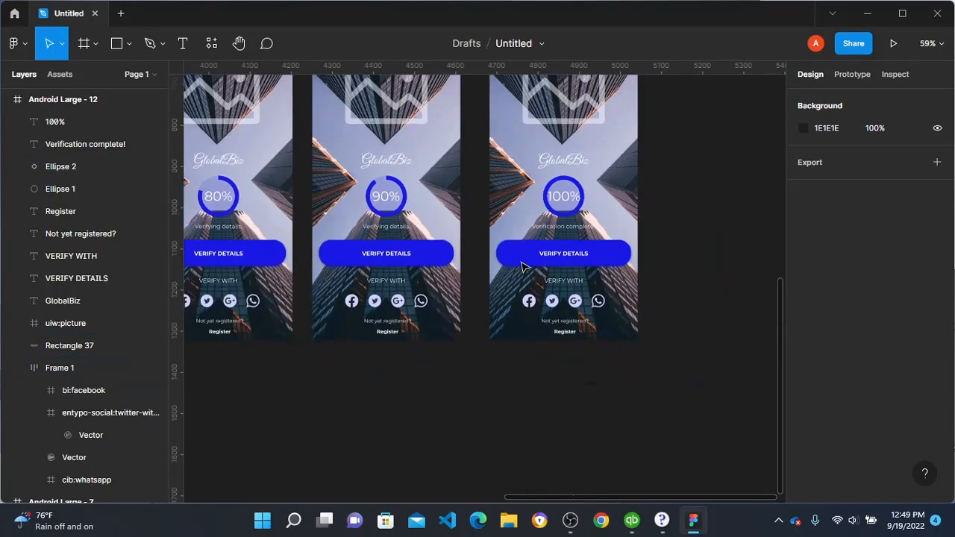
pyautogui.scroll(3, 523, 267)
pyautogui.scroll(-2, 523, 266)
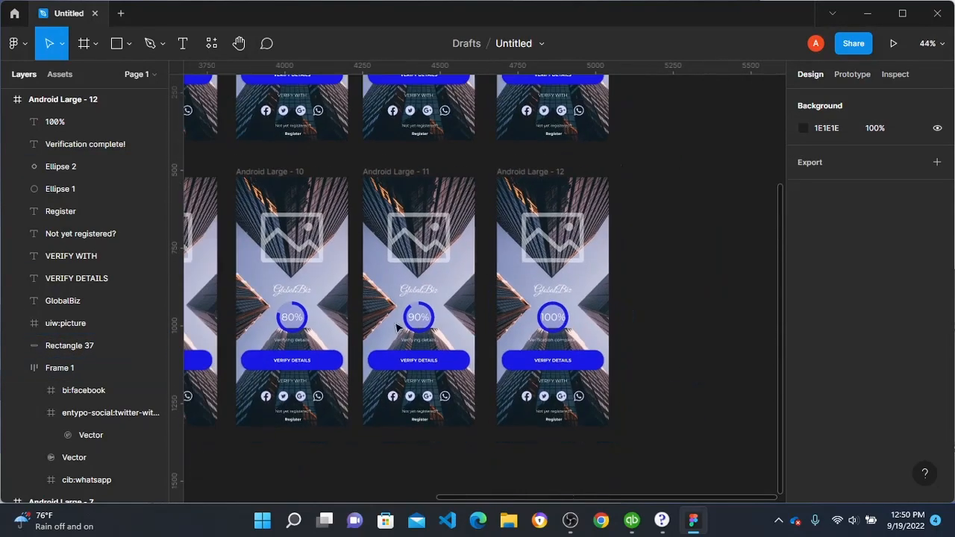
pyautogui.hscroll(-7, 375, 309)
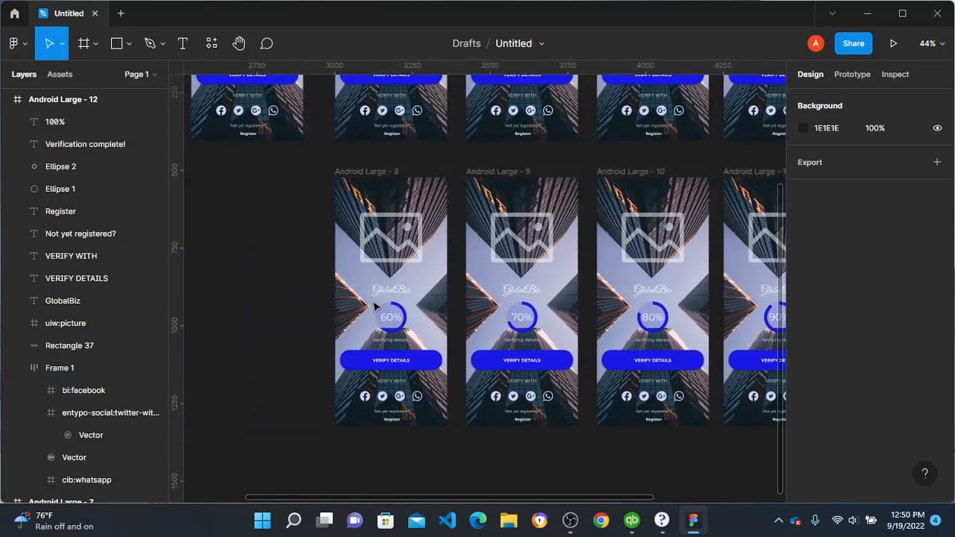
pyautogui.scroll(4, 372, 292)
pyautogui.scroll(-3, 373, 292)
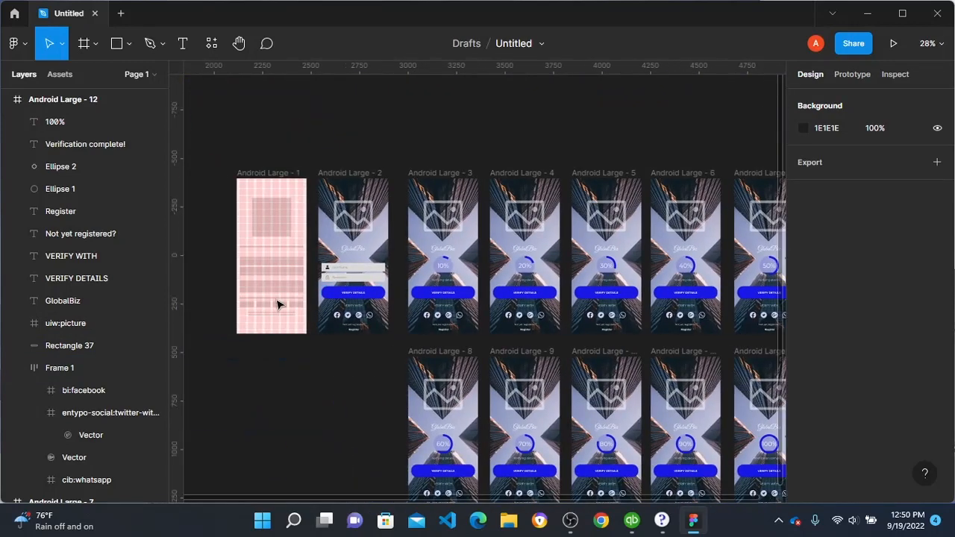
pyautogui.hscroll(-3, 281, 306)
pyautogui.scroll(2, 321, 222)
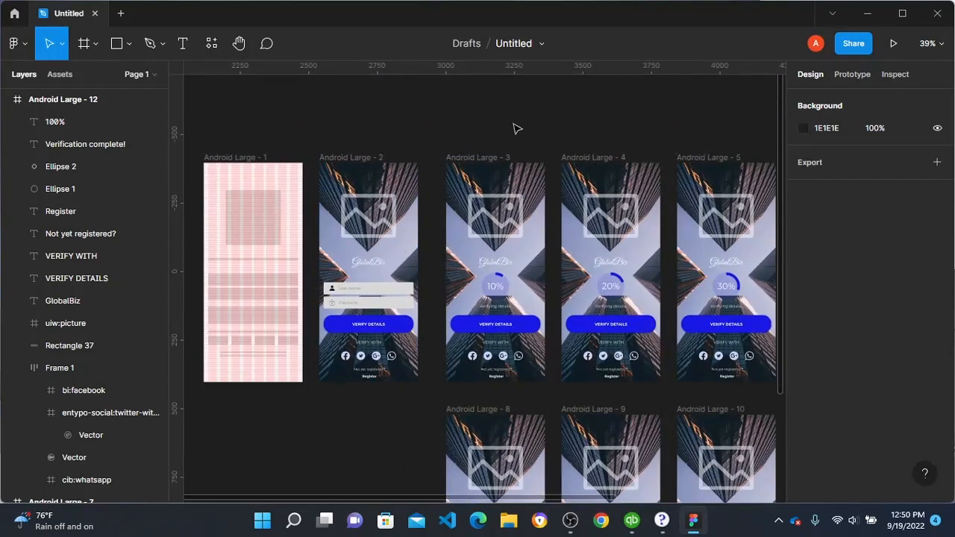
# Step: Select all progress frames from 10% to 100% and move them away from the login frame to about X 3900, Y -381
pyautogui.click(483, 158)
pyautogui.moveTo(460, 121); pyautogui.dragTo(620, 489)
pyautogui.hscroll(-4, 527, 356)
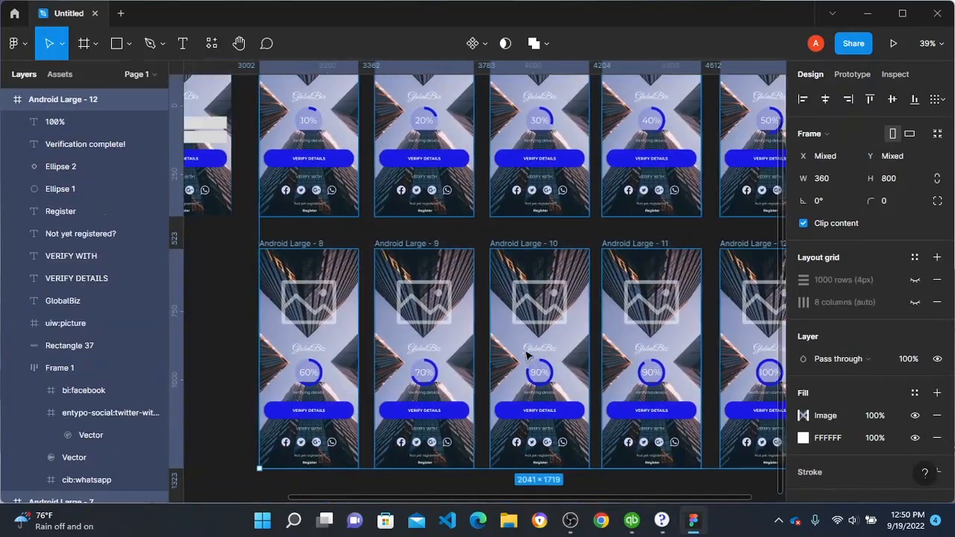
pyautogui.scroll(3, 534, 230)
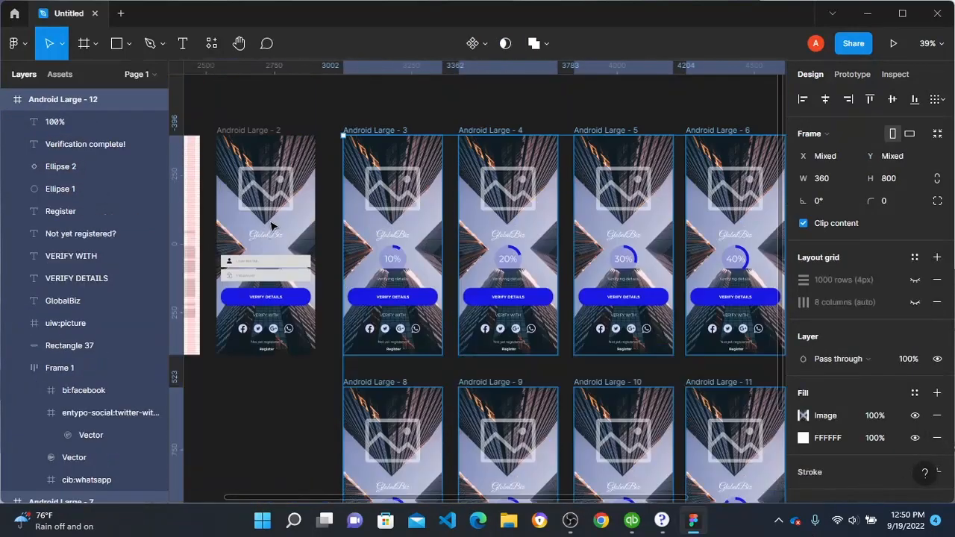
pyautogui.scroll(-2, 273, 225)
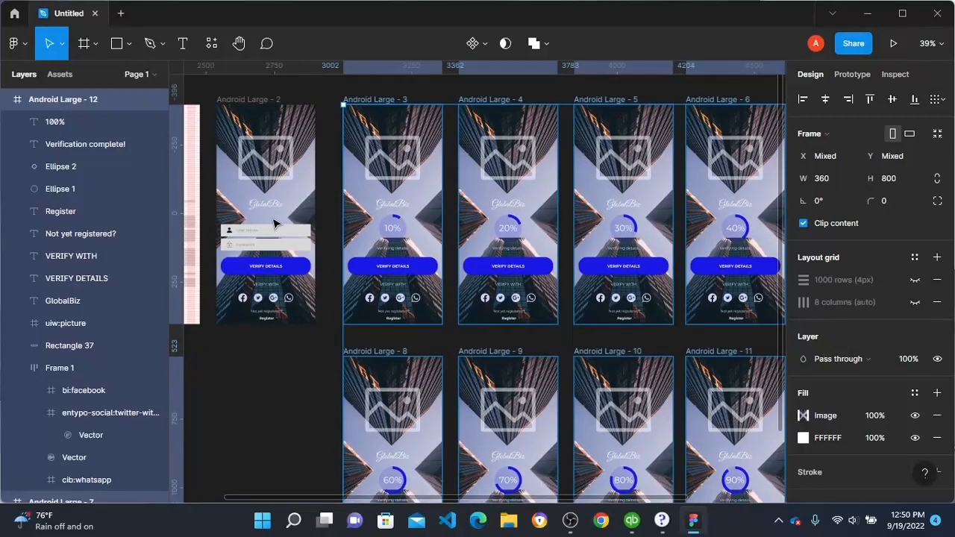
pyautogui.scroll(-1, 299, 220)
pyautogui.scroll(3, 339, 215)
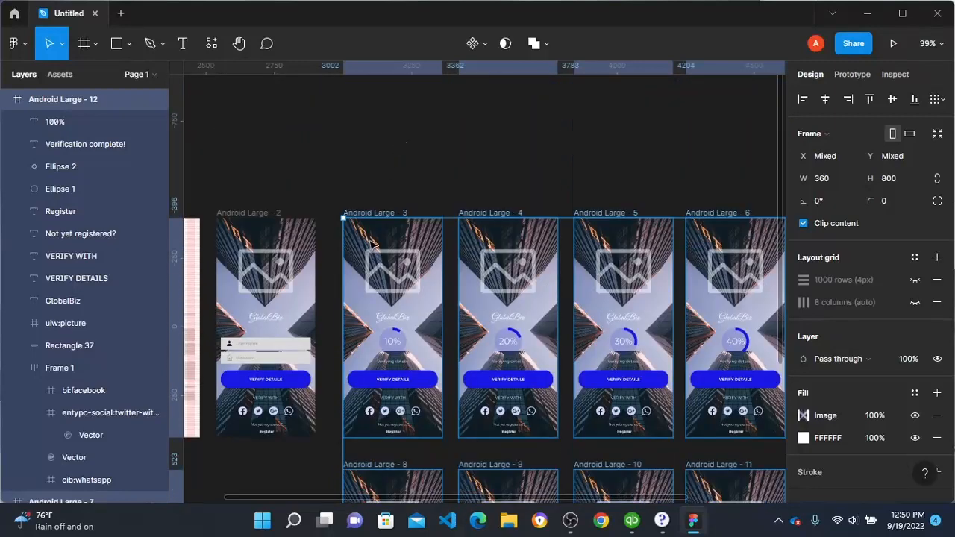
pyautogui.moveTo(372, 246); pyautogui.dragTo(620, 255)
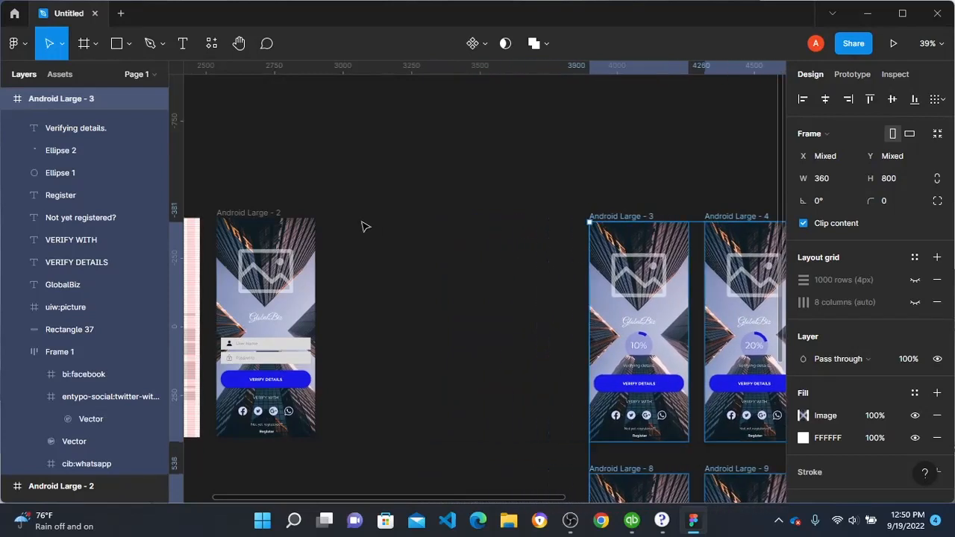
# Step: Duplicate the Android Large - 2 login frame twice in the gap before the 10% frame, the second copy at X 3430, Y -396
pyautogui.click(250, 226)
pyautogui.moveTo(248, 234); pyautogui.dragTo(498, 239)
pyautogui.scroll(-1, 455, 284)
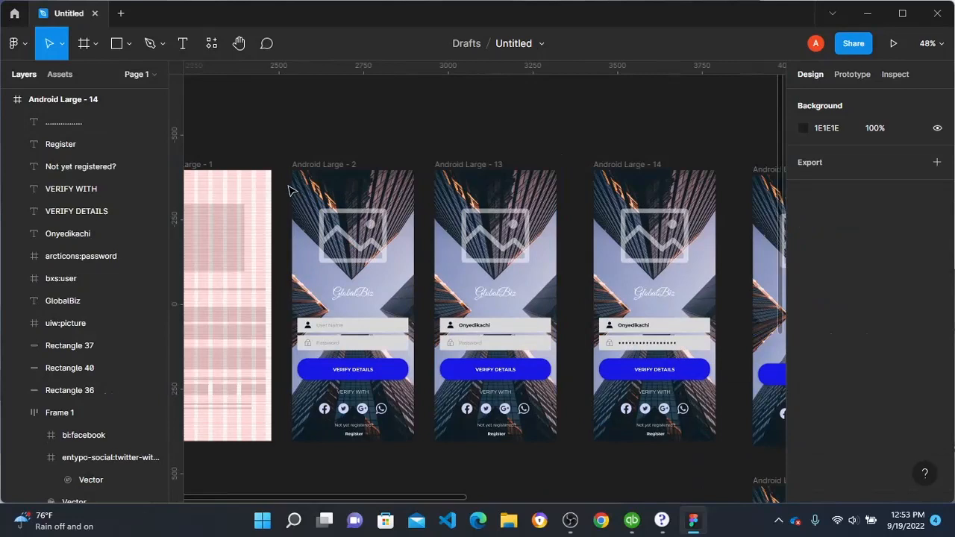
pyautogui.hscroll(-2, 286, 195)
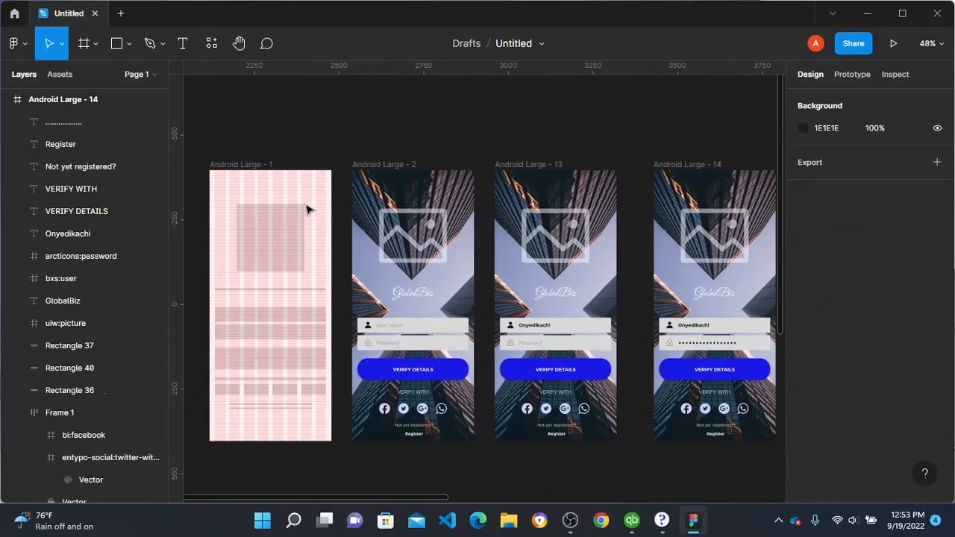
pyautogui.scroll(-1, 426, 224)
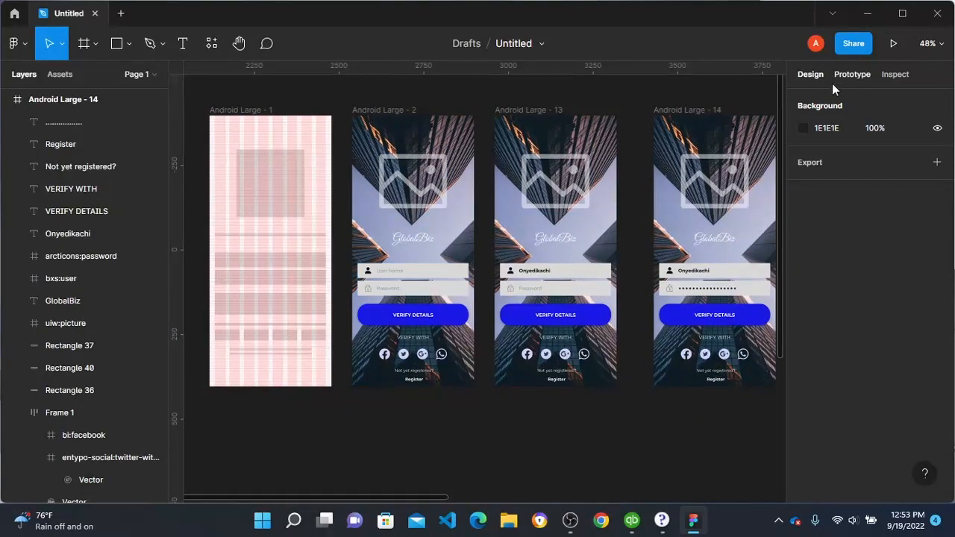
# Step: Prototype-link the User Name field of Android Large - 2 to Android Large - 13, and that frame's Password field to Android Large - 14, both on tap
pyautogui.click(856, 74)
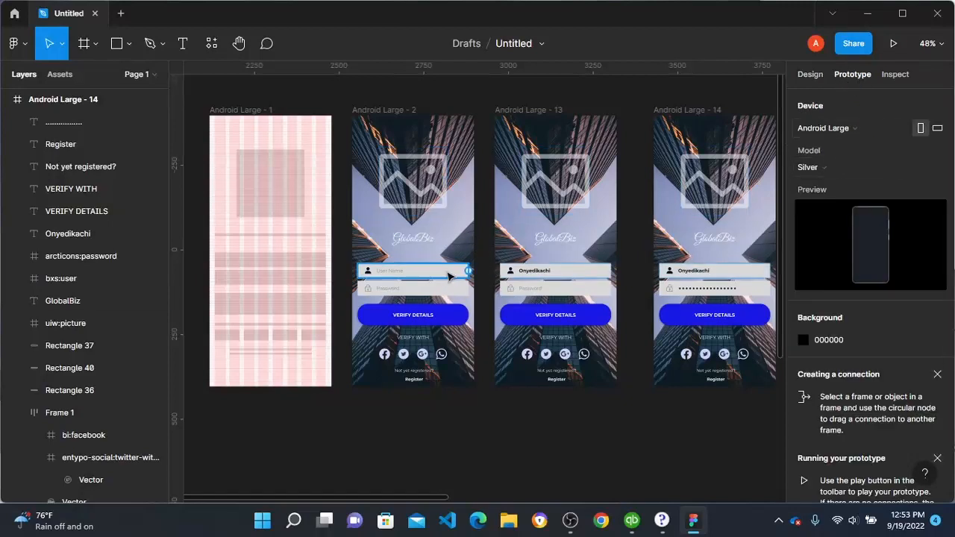
pyautogui.moveTo(472, 276); pyautogui.dragTo(511, 275)
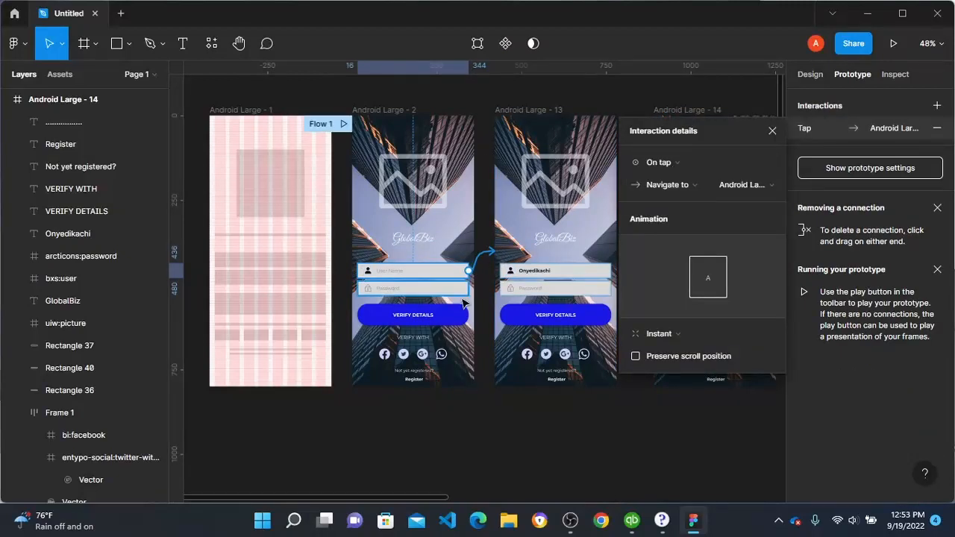
pyautogui.hscroll(3, 440, 306)
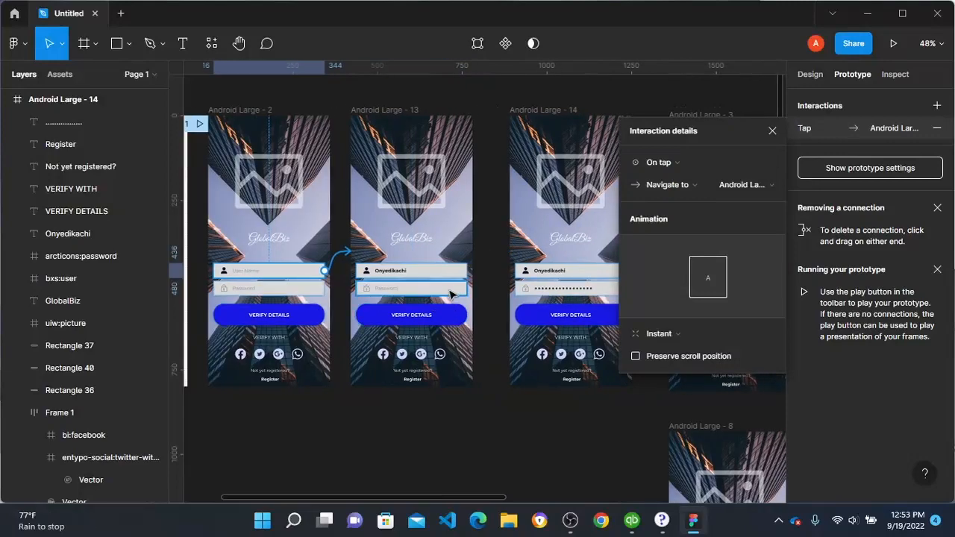
pyautogui.click(450, 295)
pyautogui.moveTo(468, 288); pyautogui.dragTo(548, 294)
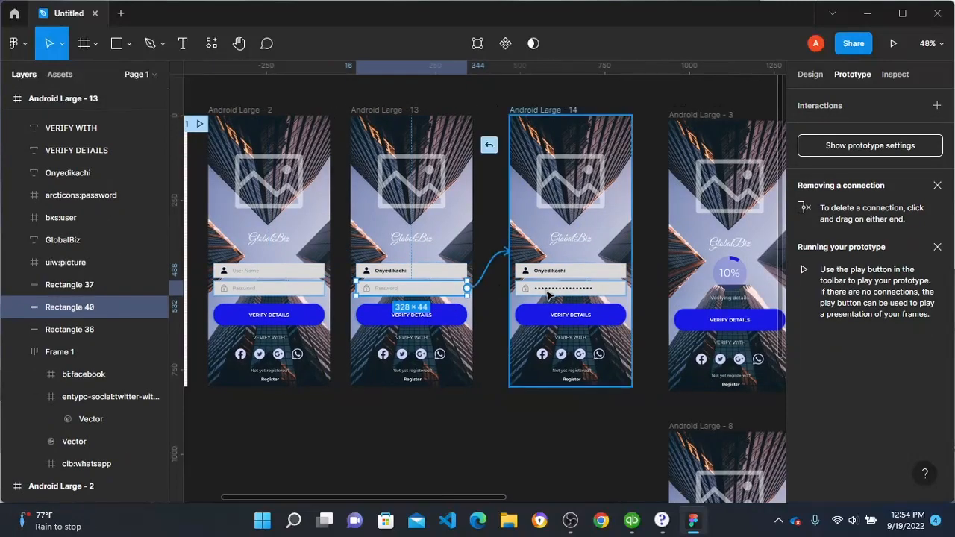
pyautogui.click(549, 294)
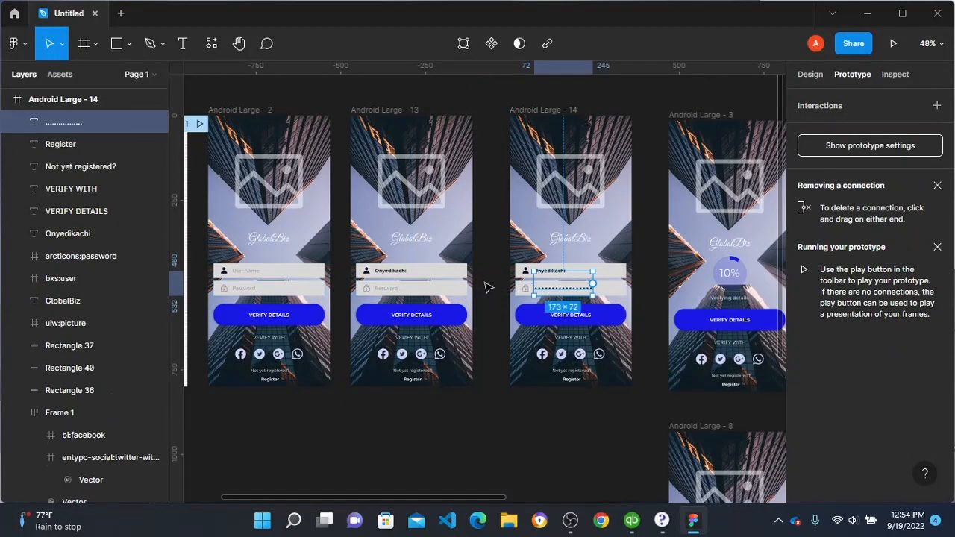
pyautogui.click(445, 292)
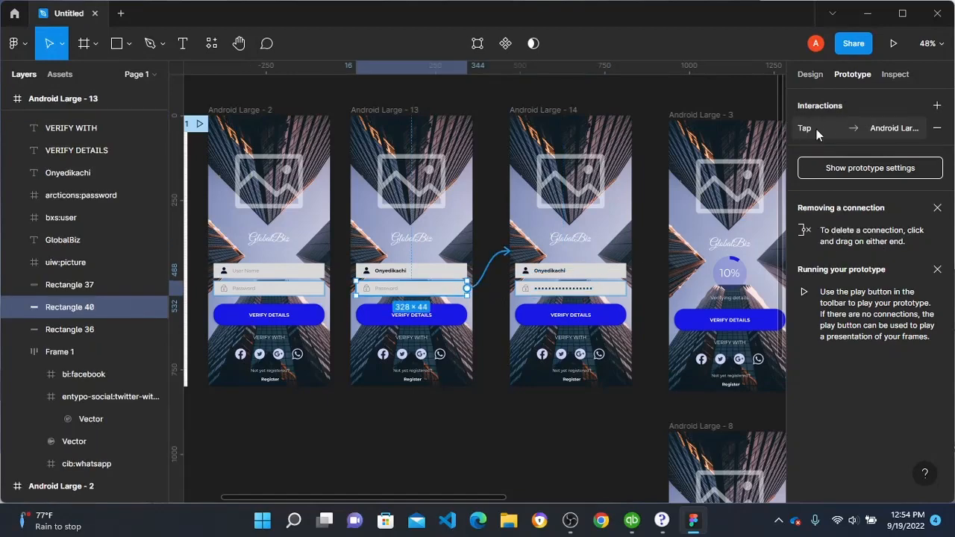
# Step: Try to link the VERIFY DETAILS button of Android Large - 14 to the 10% frame and check its available triggers
pyautogui.hscroll(3, 508, 270)
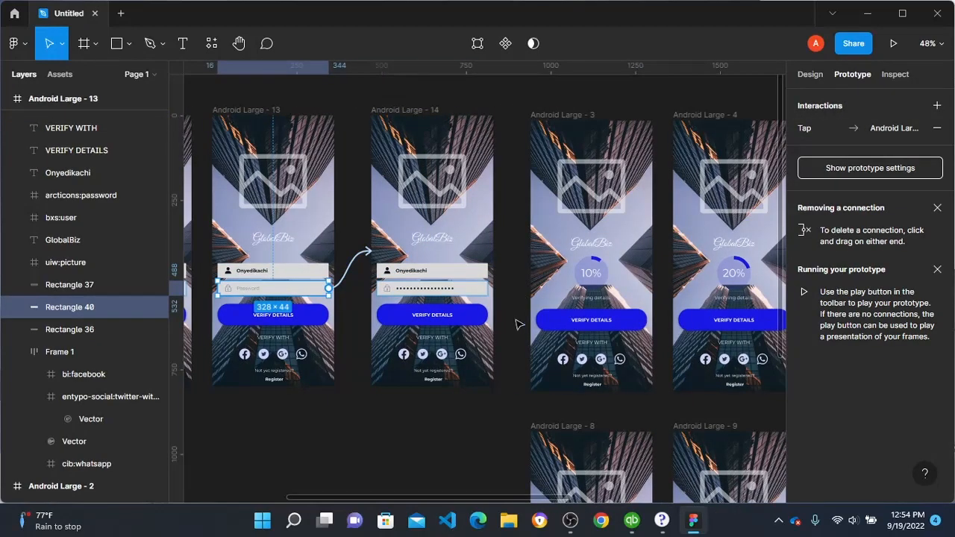
pyautogui.click(471, 319)
pyautogui.moveTo(489, 317); pyautogui.dragTo(580, 316)
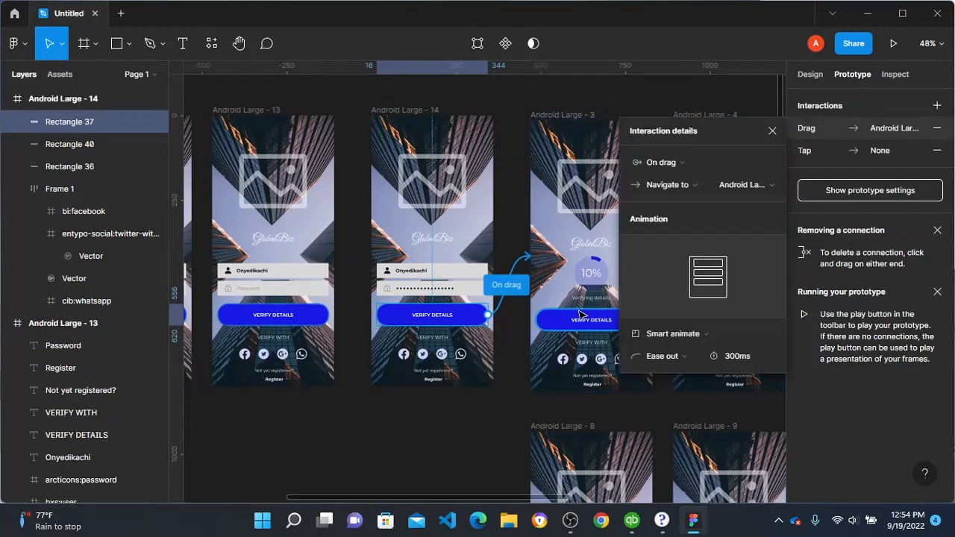
pyautogui.click(672, 162)
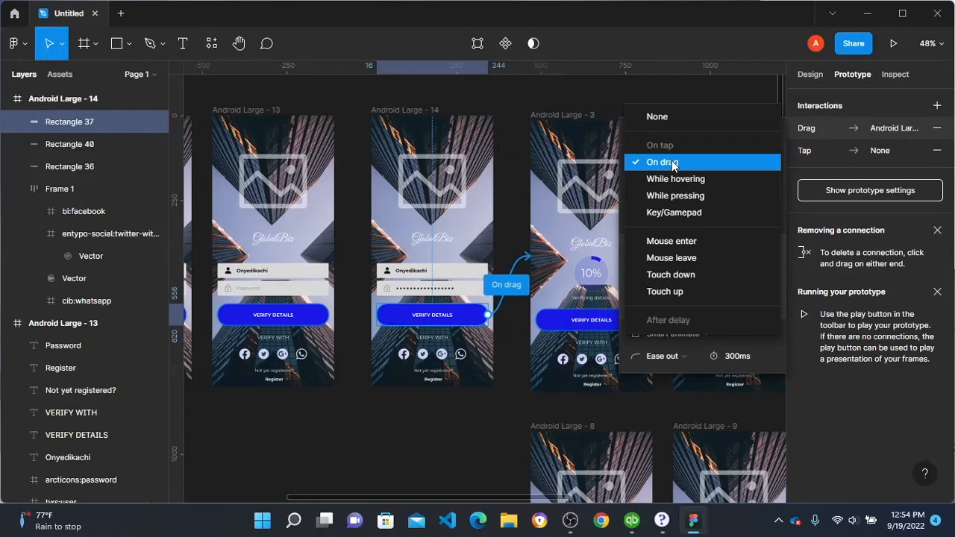
pyautogui.click(505, 213)
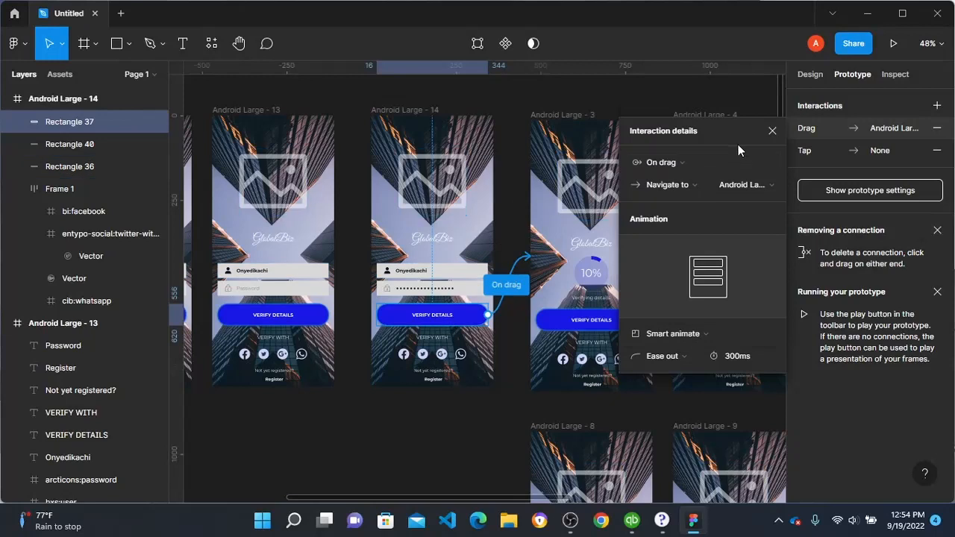
# Step: Remove both interactions from the Android Large - 14 VERIFY DETAILS button and relink it to the 10% frame with an On tap trigger
pyautogui.click(938, 128)
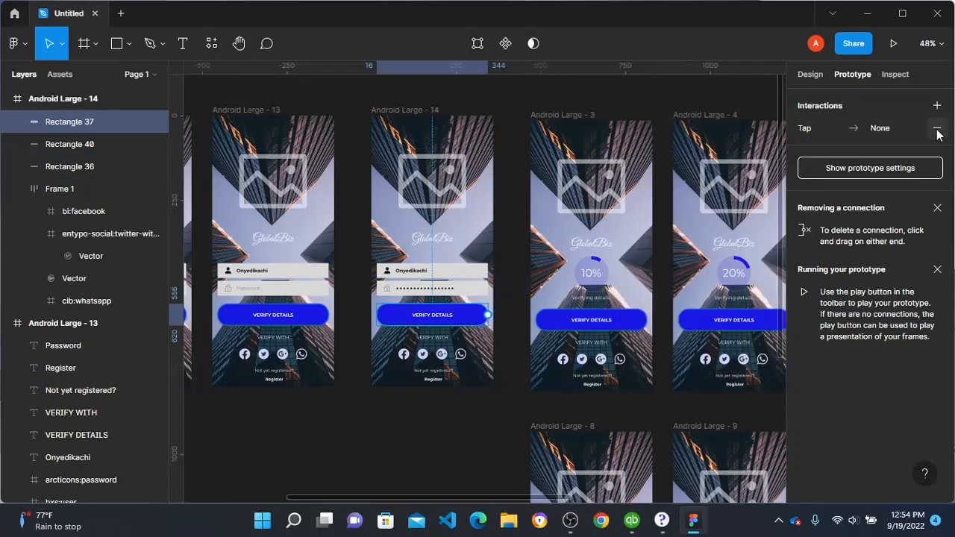
pyautogui.click(938, 128)
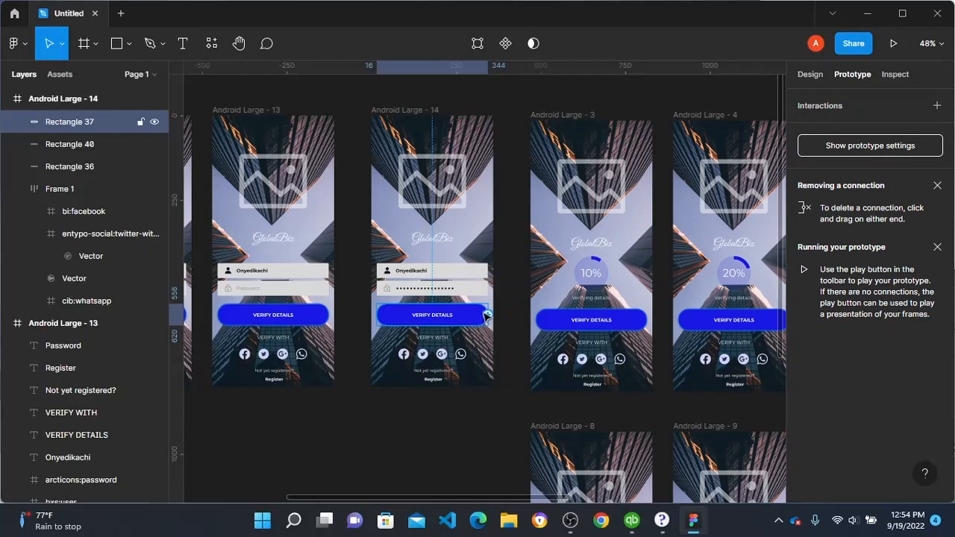
pyautogui.moveTo(488, 315); pyautogui.dragTo(623, 284)
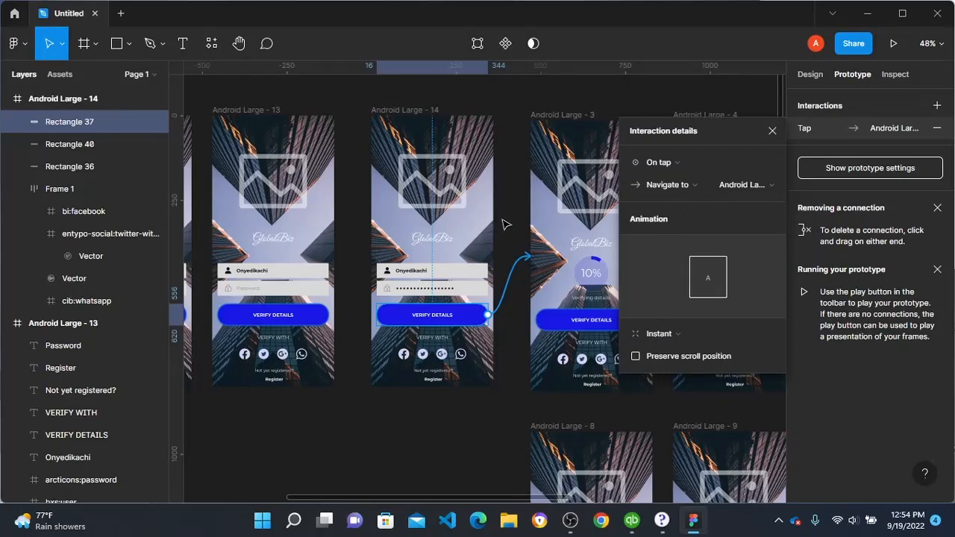
# Step: Link the 10% frame to the 20% frame with an After delay trigger and set the delay to 1 ms
pyautogui.hscroll(5, 504, 224)
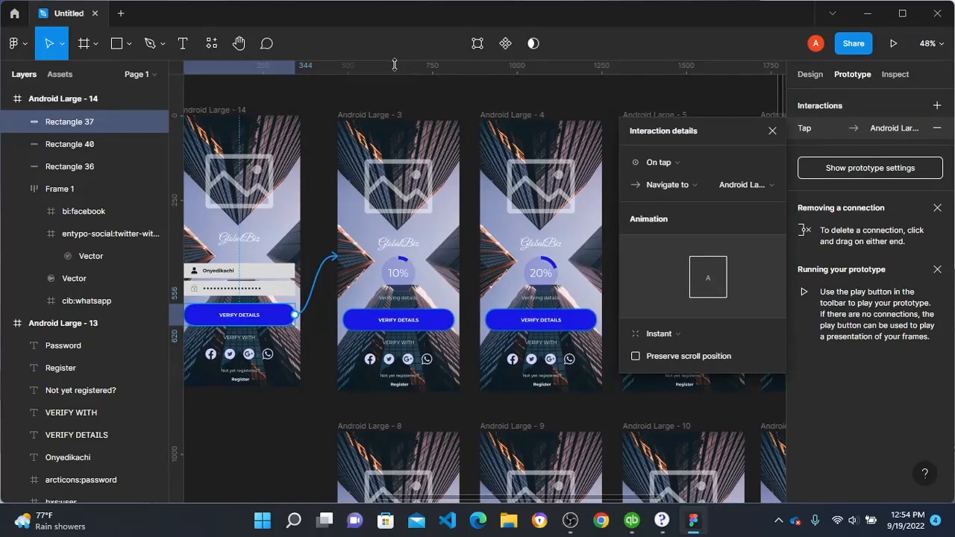
pyautogui.click(369, 115)
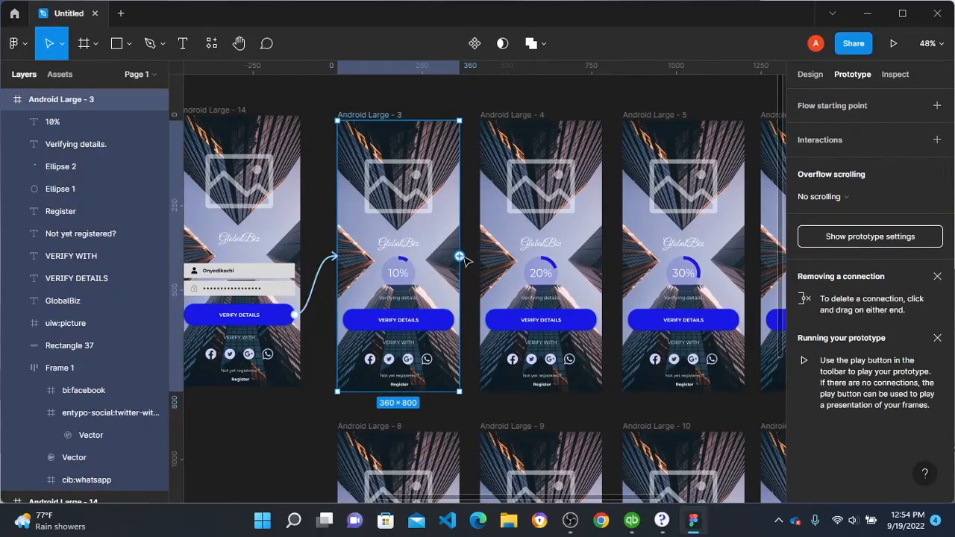
pyautogui.moveTo(459, 257); pyautogui.dragTo(515, 256)
pyautogui.click(687, 197)
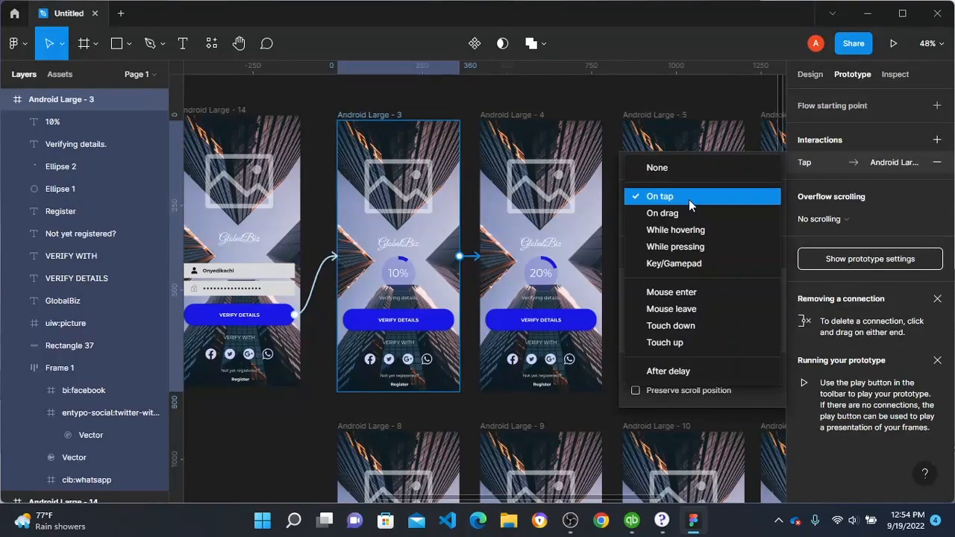
pyautogui.click(682, 371)
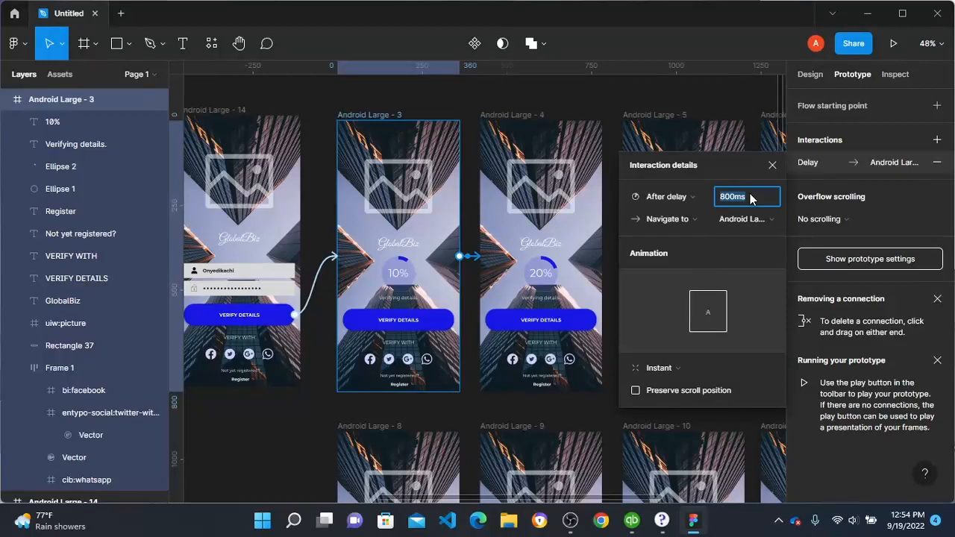
pyautogui.write('1')
pyautogui.click(529, 104)
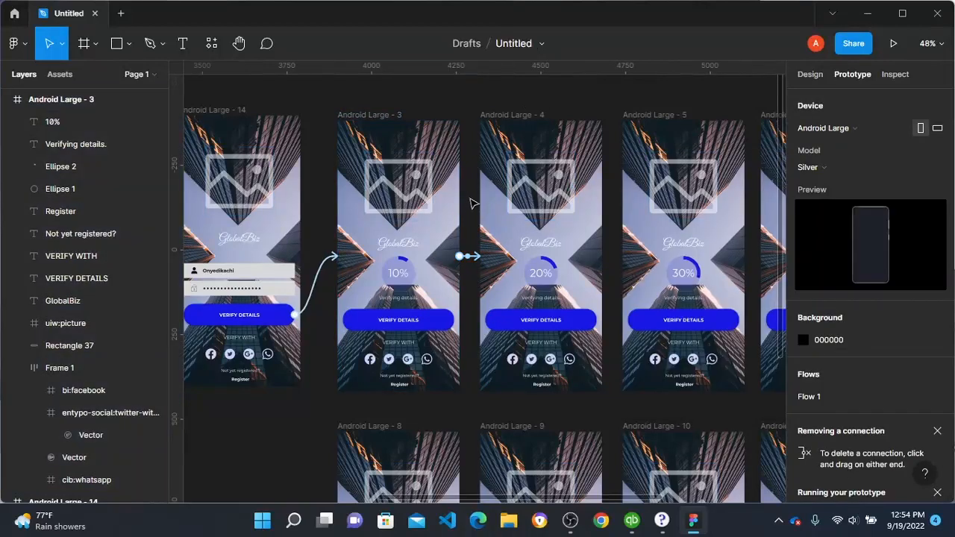
# Step: Link the 20% frame to the 30% frame with an After delay trigger and set the delay to 200 ms
pyautogui.click(497, 115)
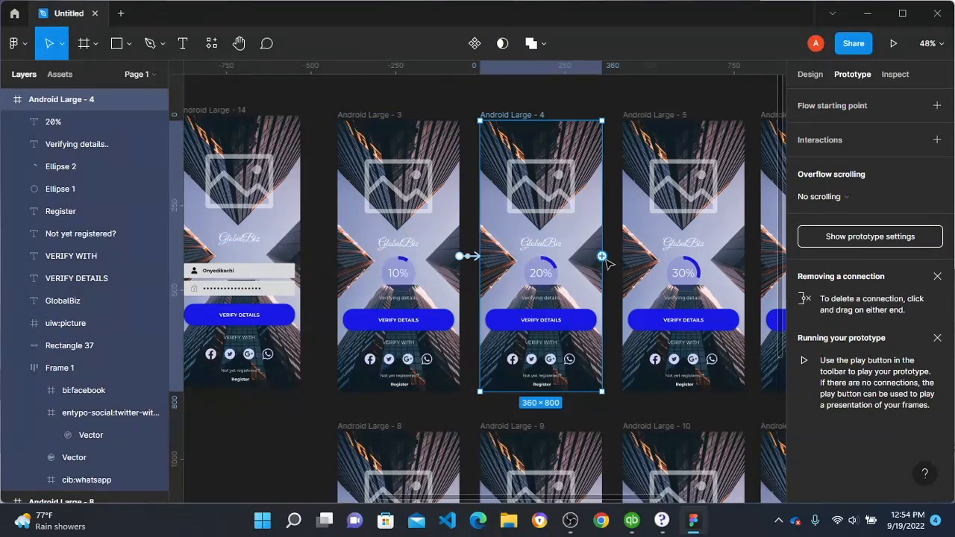
pyautogui.moveTo(605, 258); pyautogui.dragTo(675, 272)
pyautogui.click(684, 203)
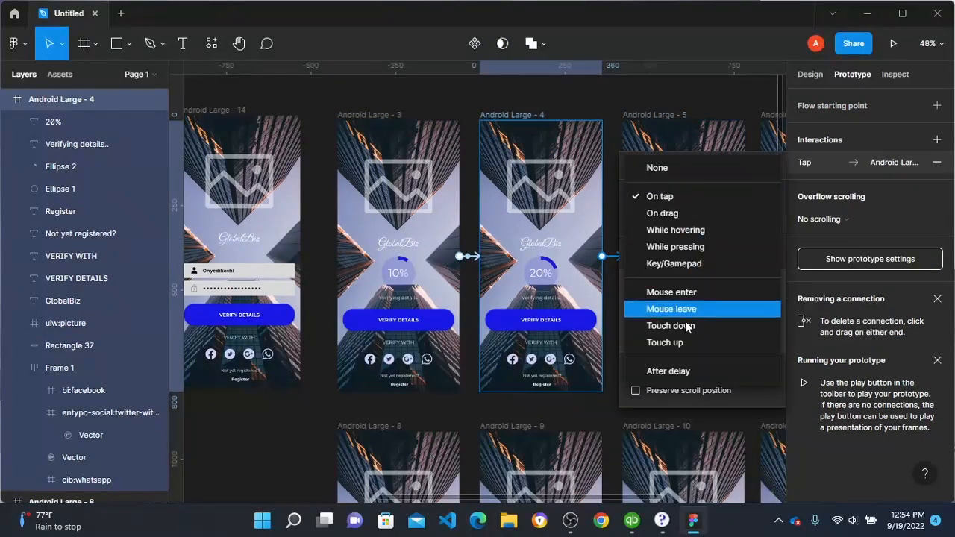
pyautogui.click(686, 373)
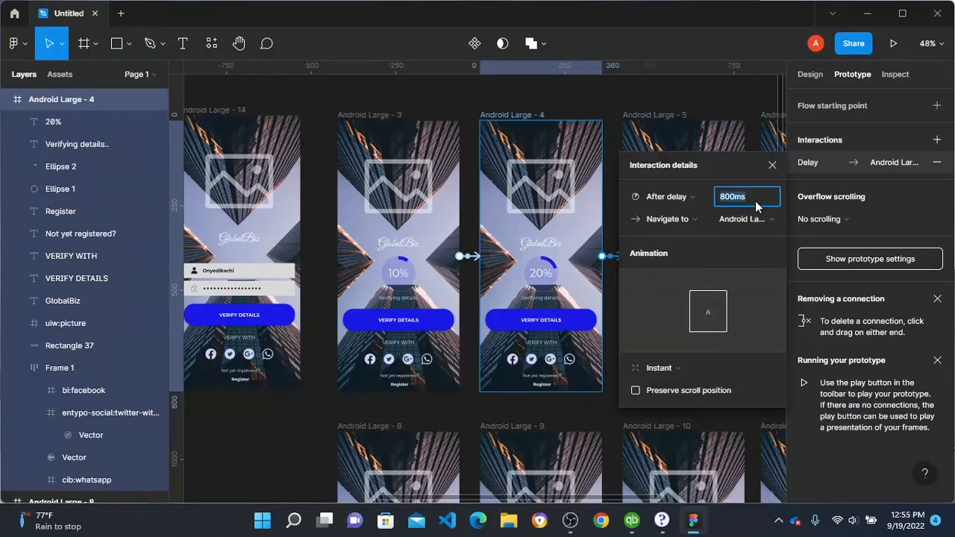
pyautogui.write('200')
# Step: Play the Flow 1 prototype starting from the Android Large - 2 login frame
pyautogui.hscroll(3, 458, 250)
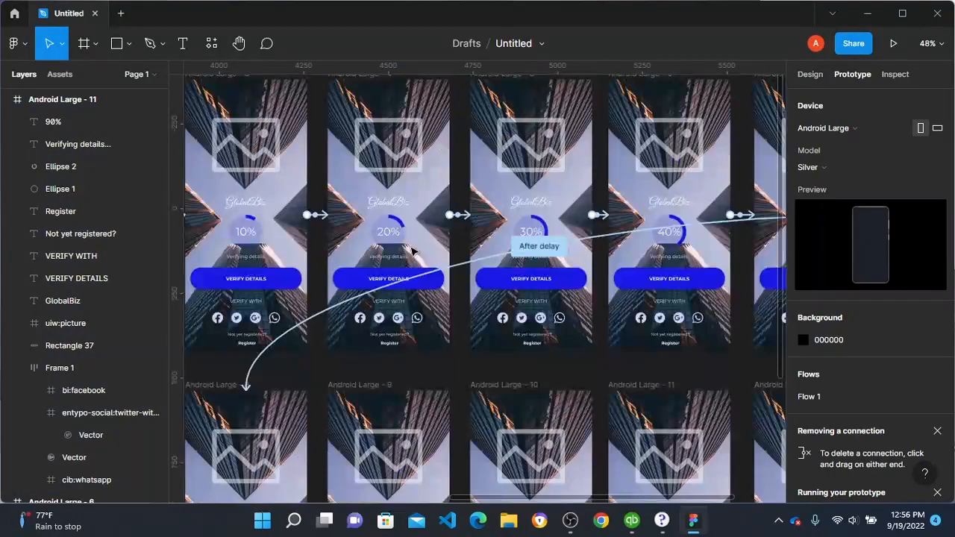
pyautogui.hscroll(-5, 411, 250)
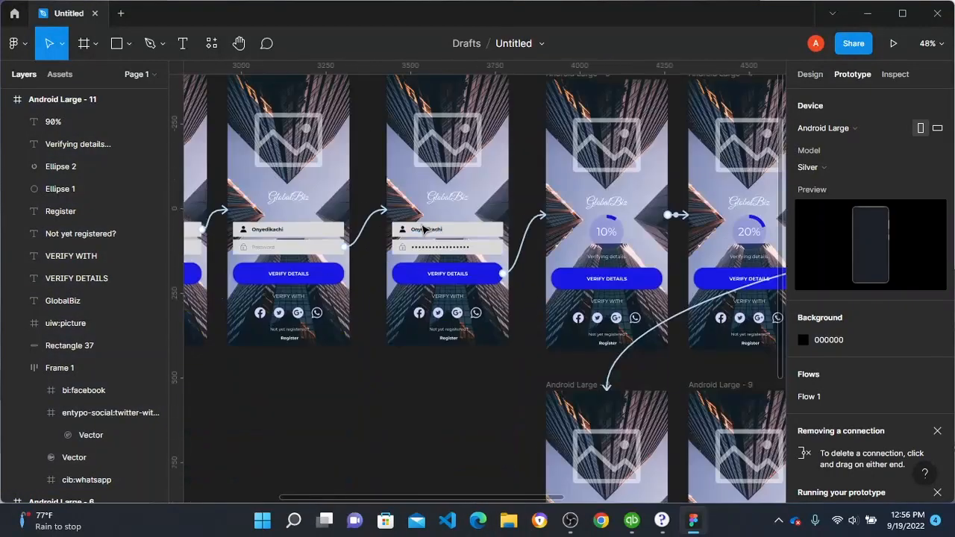
pyautogui.hscroll(-3, 423, 229)
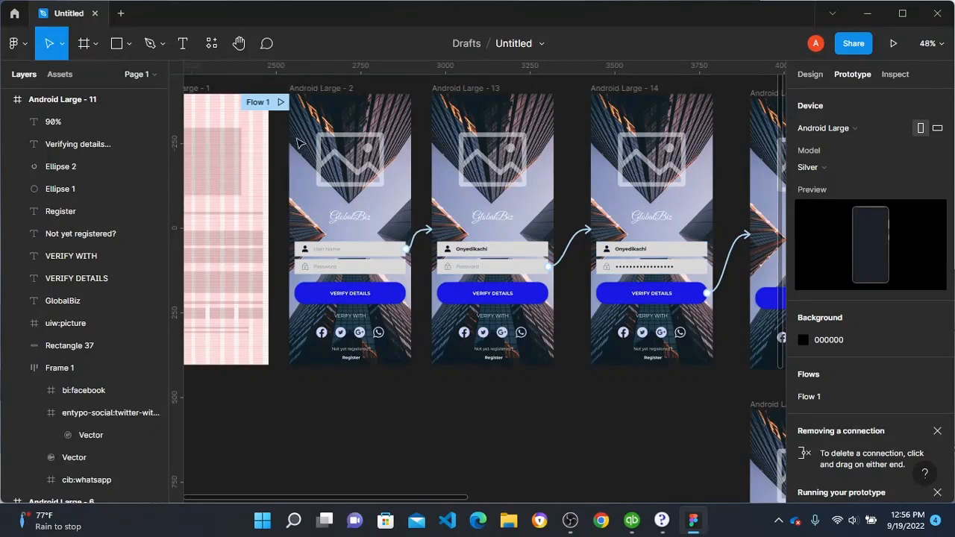
pyautogui.click(281, 103)
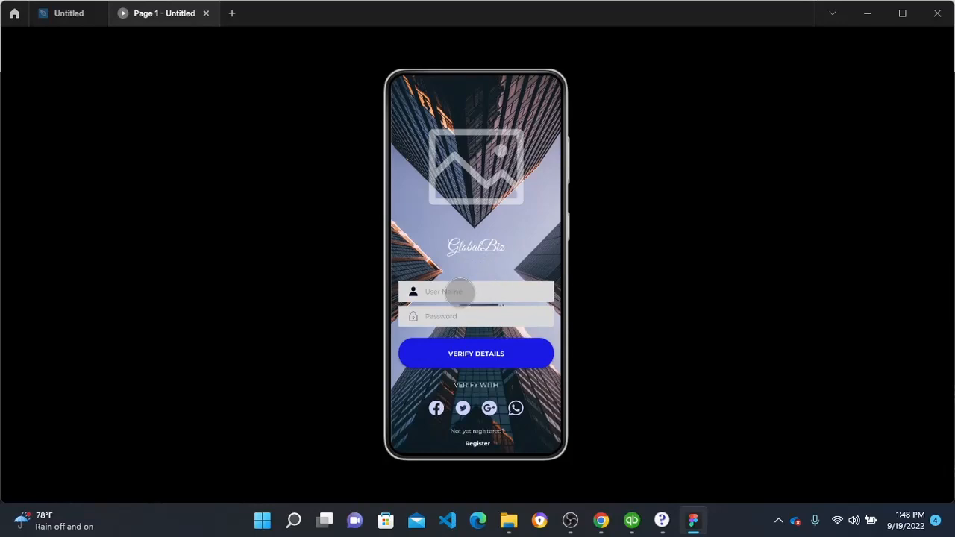
# Step: Test the login prototype twice, activating the User Name field, the Password field and VERIFY DETAILS in order each time
pyautogui.click(459, 293)
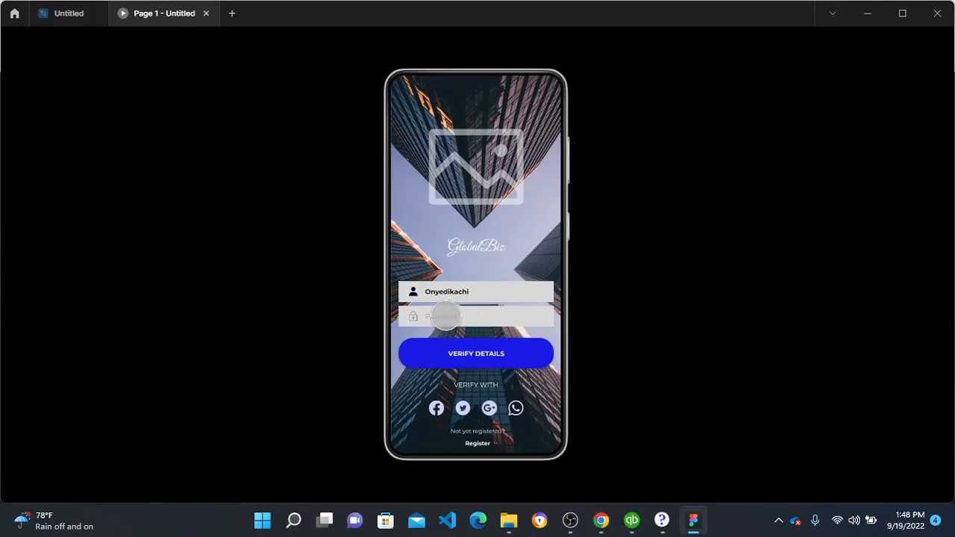
pyautogui.click(440, 317)
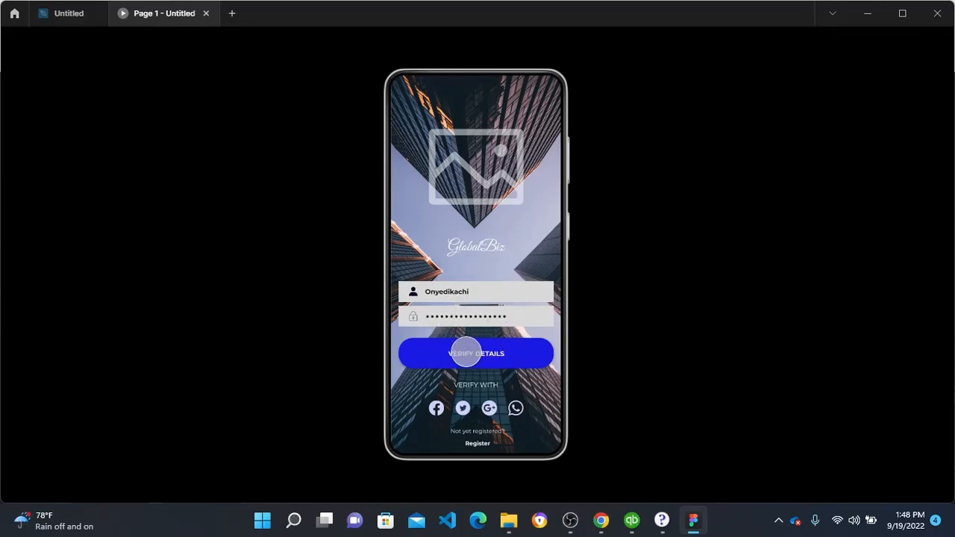
pyautogui.click(494, 351)
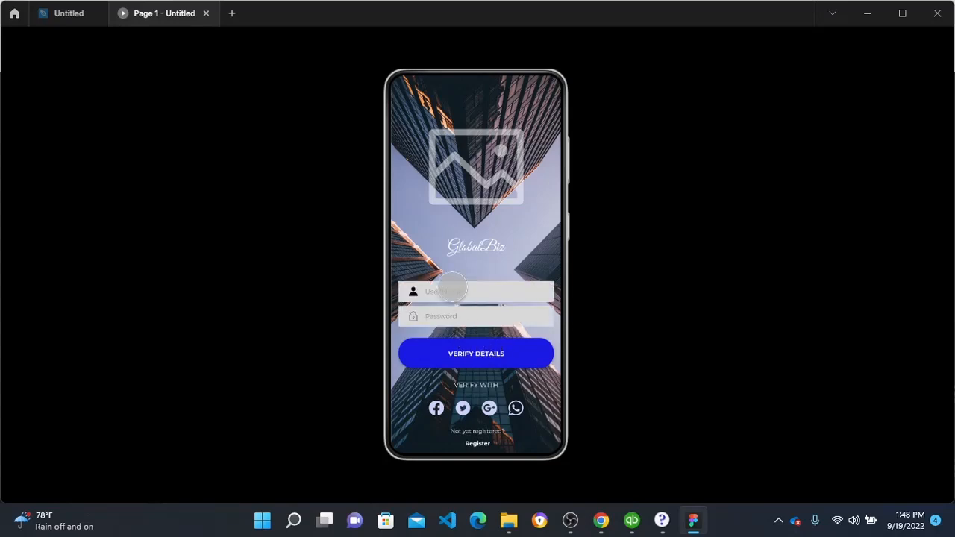
pyautogui.click(452, 290)
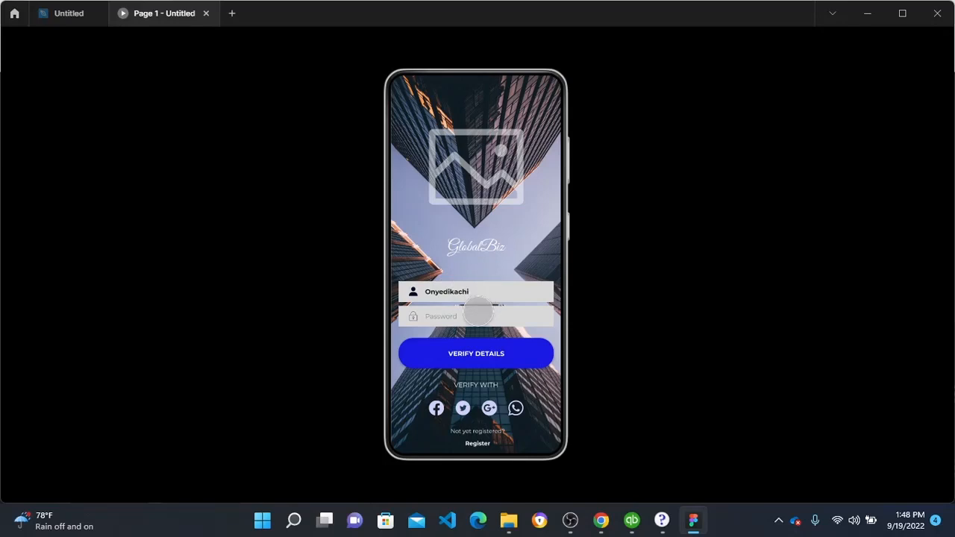
pyautogui.click(455, 318)
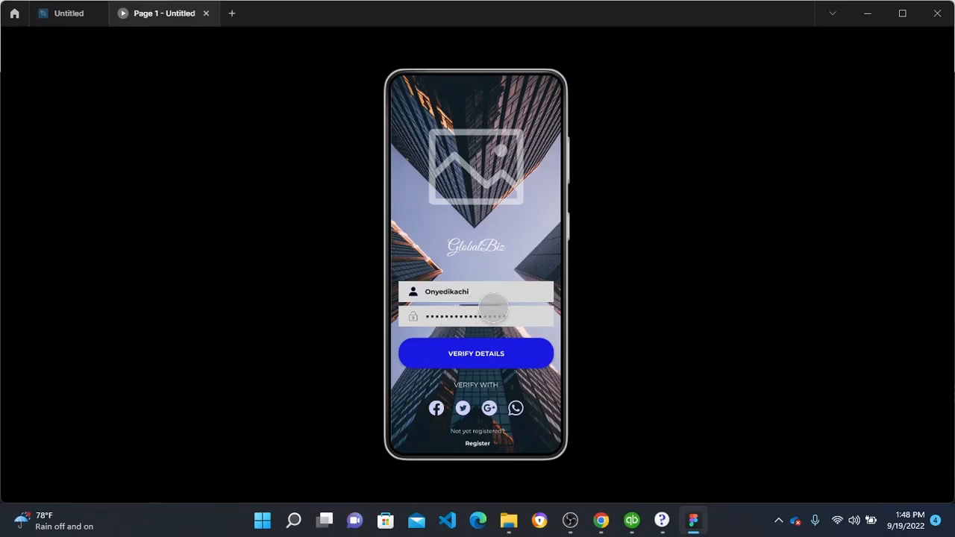
pyautogui.click(475, 355)
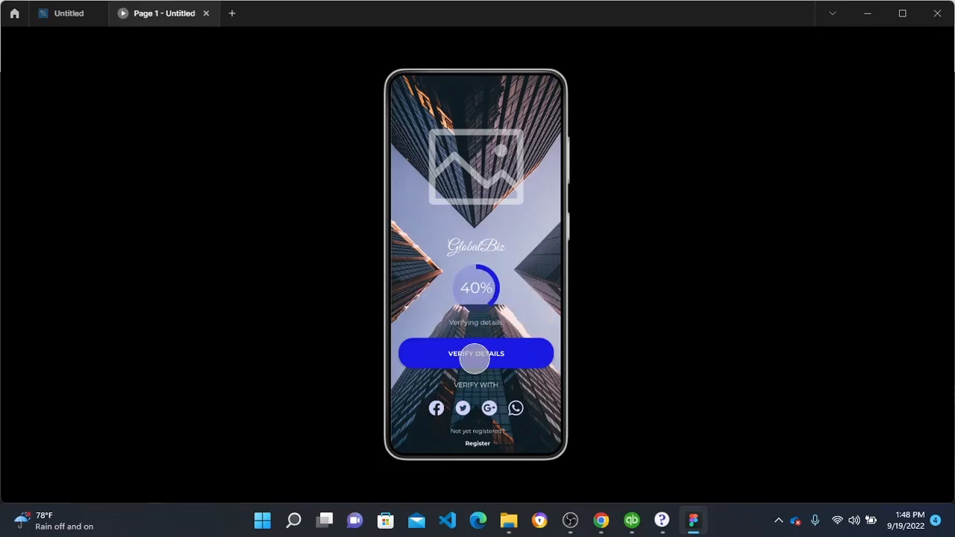